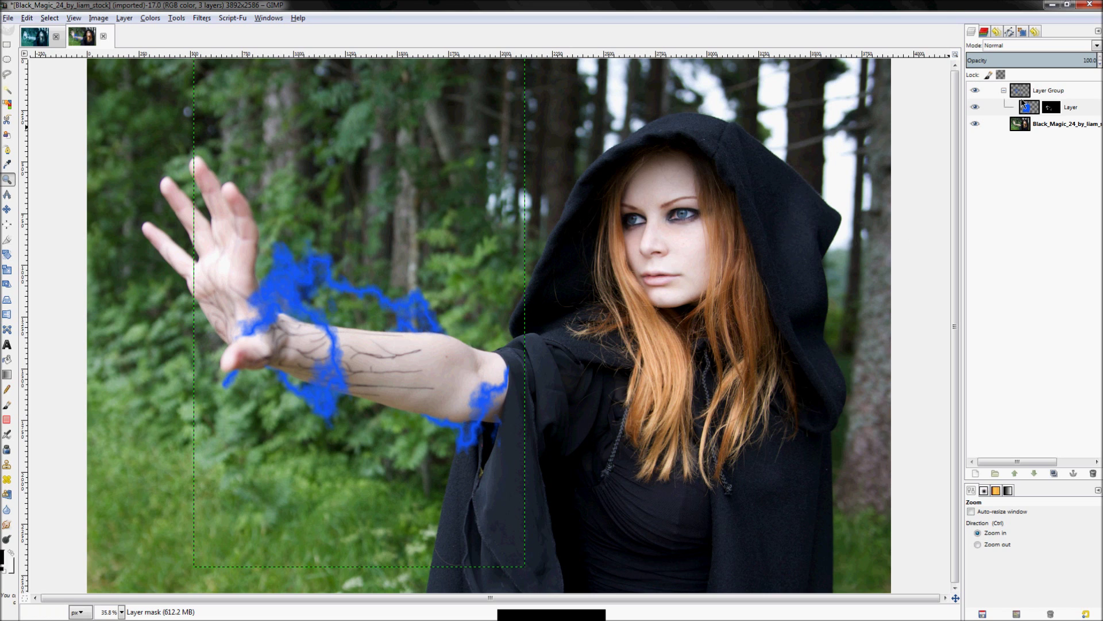
Bring up the layer options for the masked blue stroke layer in the layer group
{"action": "right_click", "coordinate": [1081, 112]}
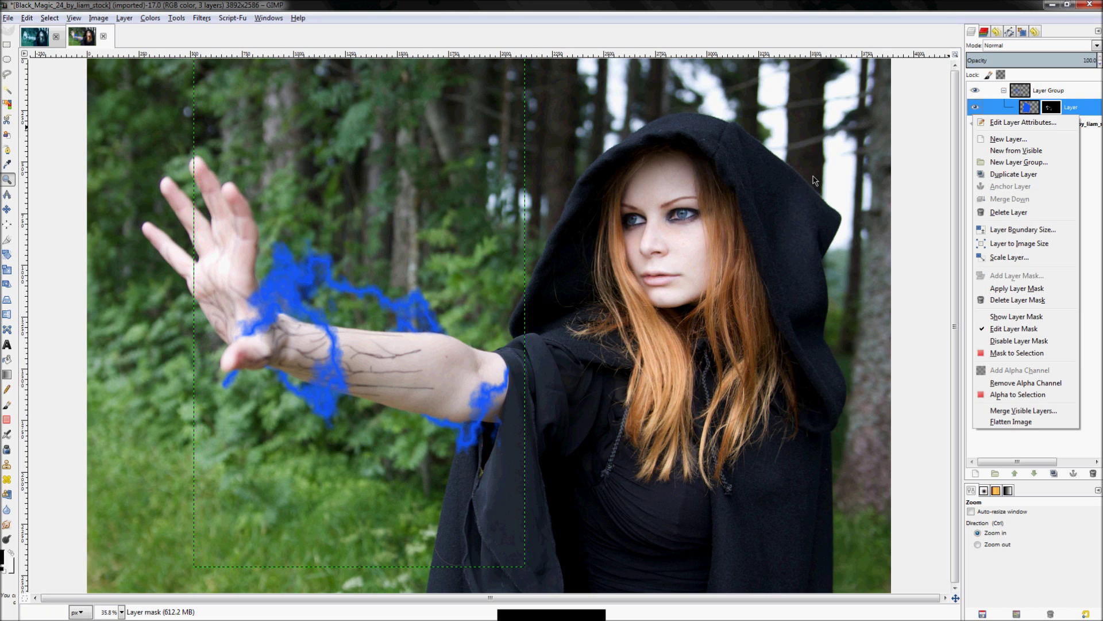
Duplicate the blue stroke layer and target the copy's pixels rather than its mask
{"action": "left_click", "coordinate": [1016, 175]}
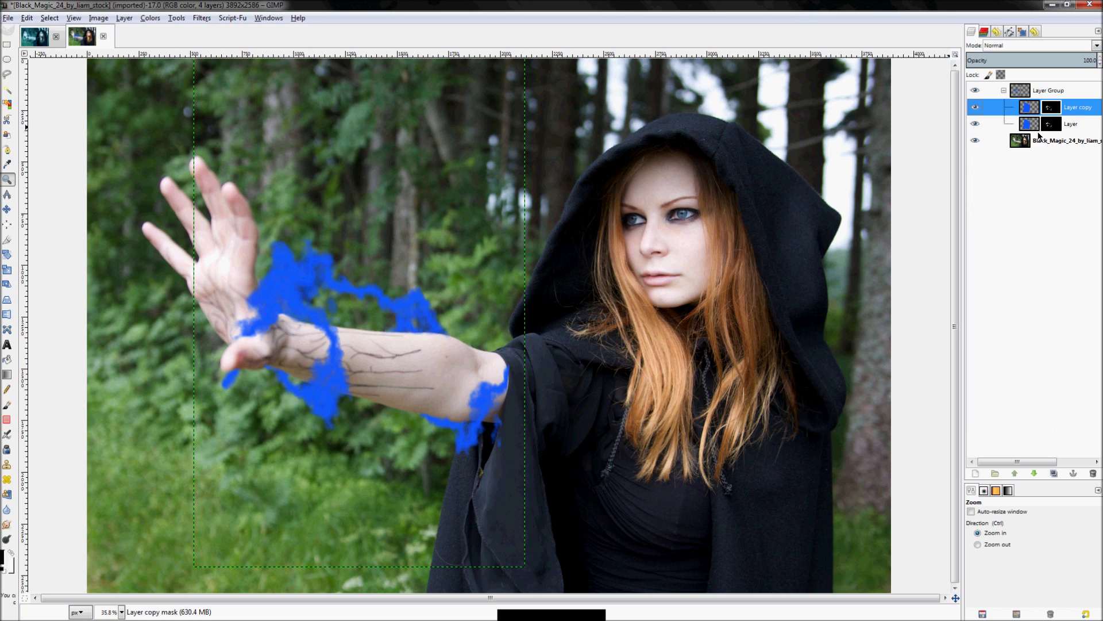
{"action": "left_click", "coordinate": [1050, 108]}
{"action": "left_click", "coordinate": [1028, 109]}
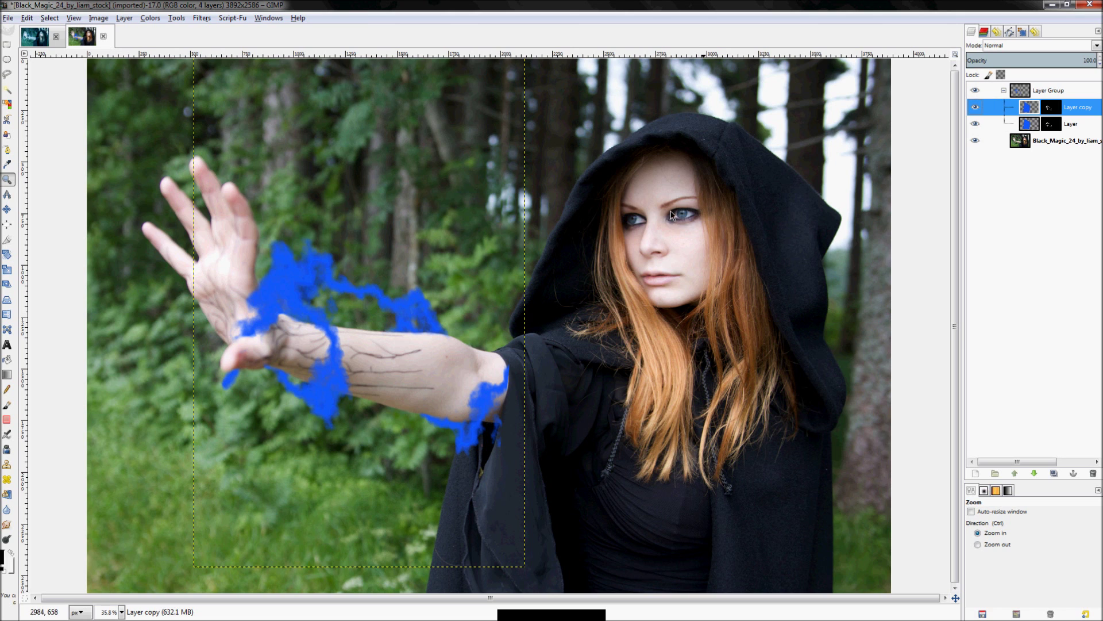
Bucket-fill the copied strokes white, clear the selection, and fit the image in the window
{"action": "key", "text": "shift+b"}
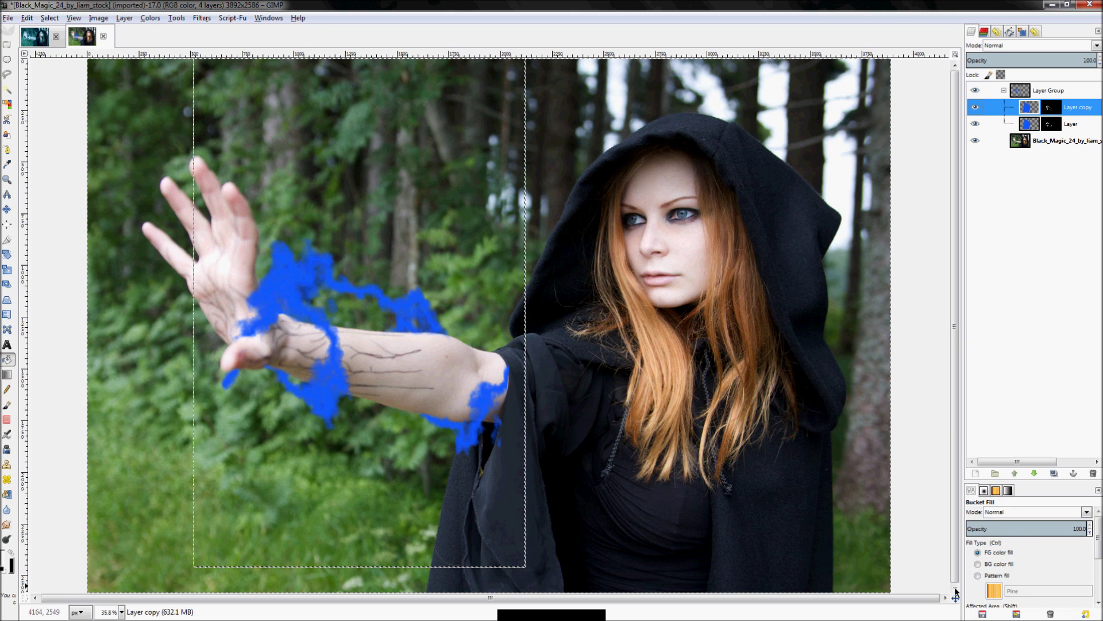
{"action": "scroll", "coordinate": [1011, 563], "scroll_direction": "down", "scroll_amount": 3}
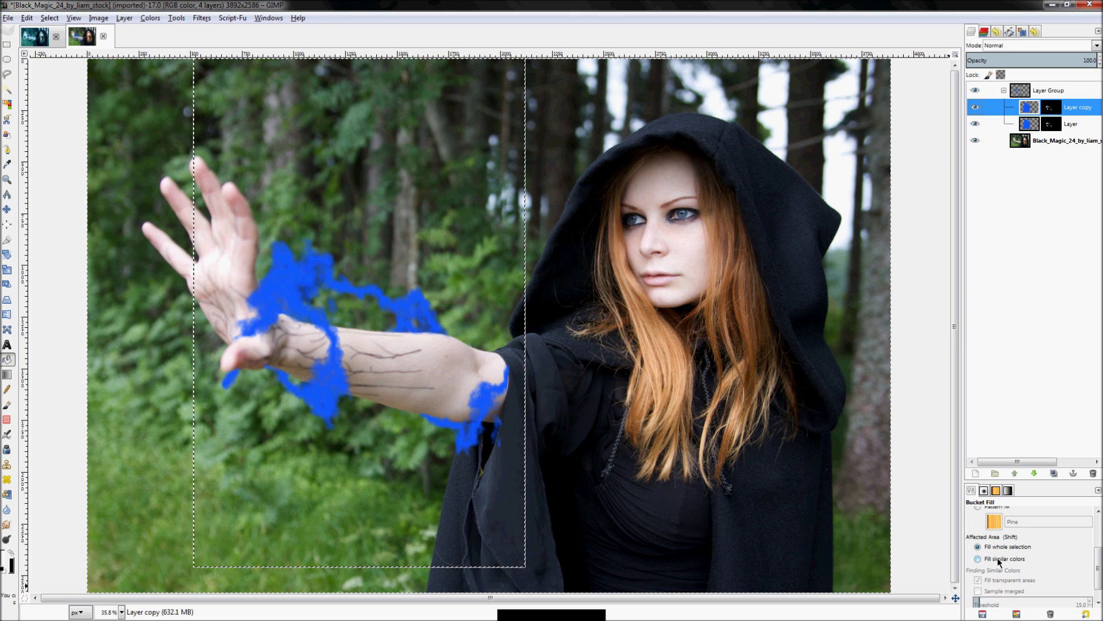
{"action": "left_click", "coordinate": [408, 239]}
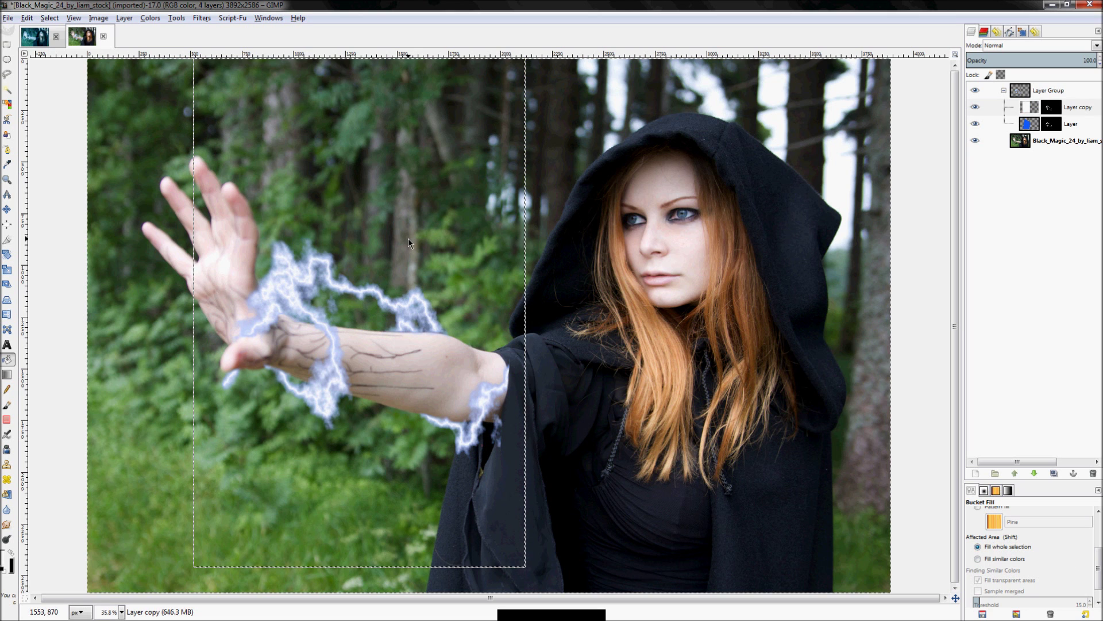
{"action": "key", "text": "ctrl+shift+a"}
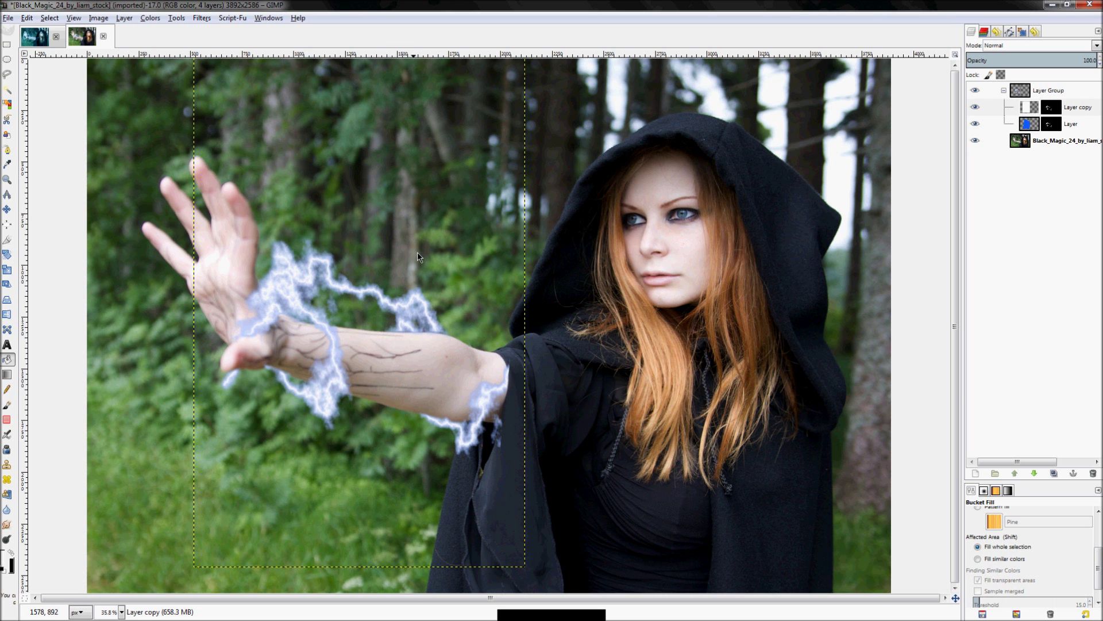
{"action": "scroll", "coordinate": [322, 268], "scroll_direction": "up", "scroll_amount": 4}
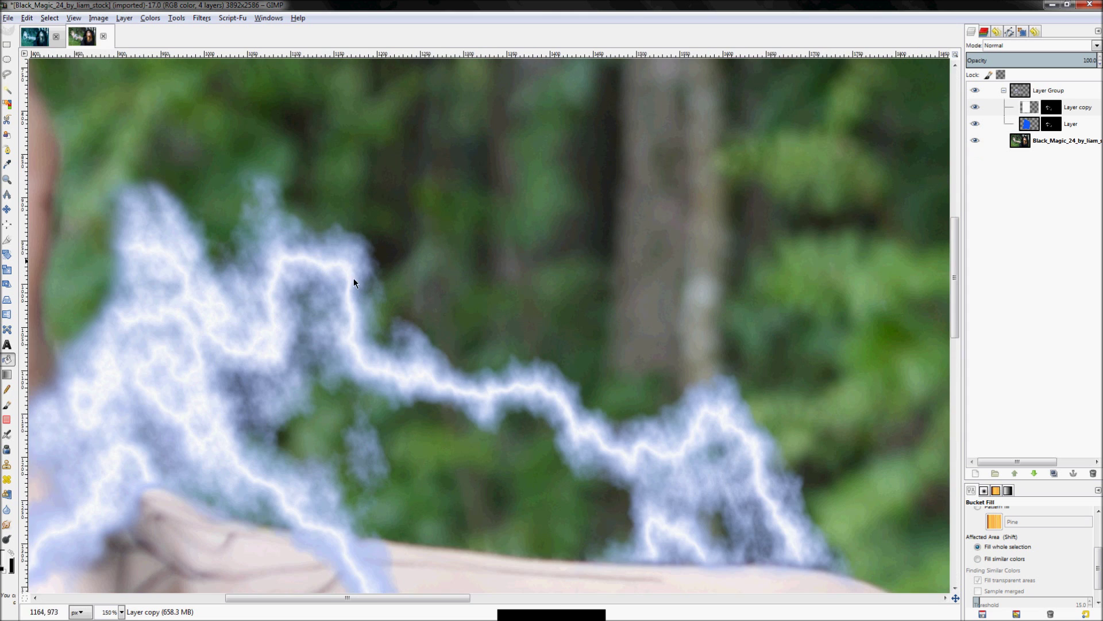
{"action": "left_click", "coordinate": [1092, 109]}
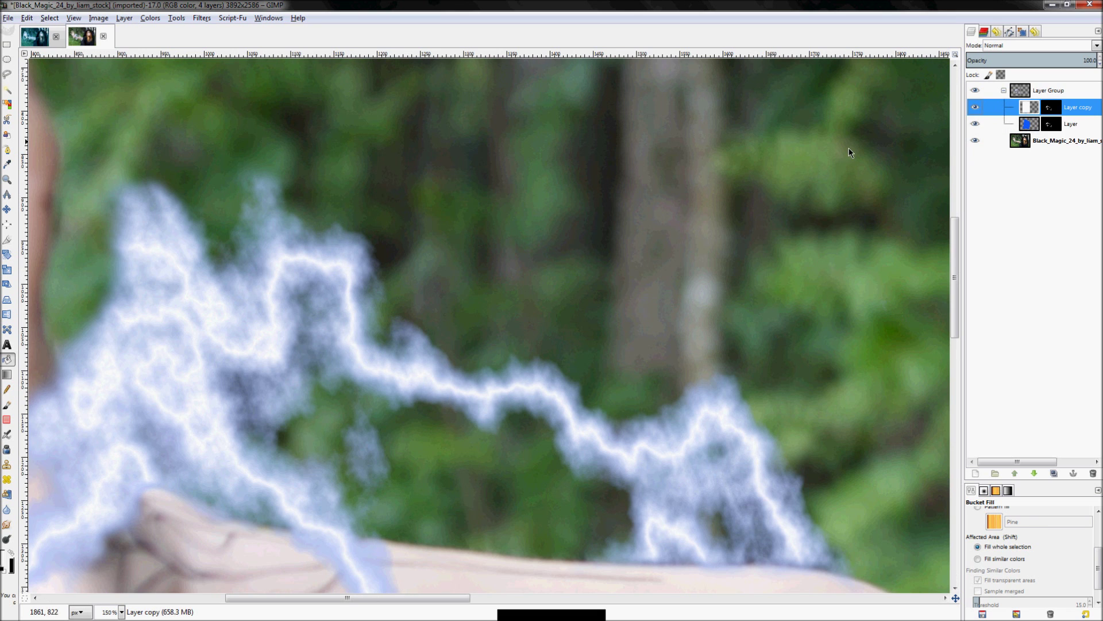
{"action": "key", "text": "z"}
{"action": "key", "text": "ctrl+shift+j"}
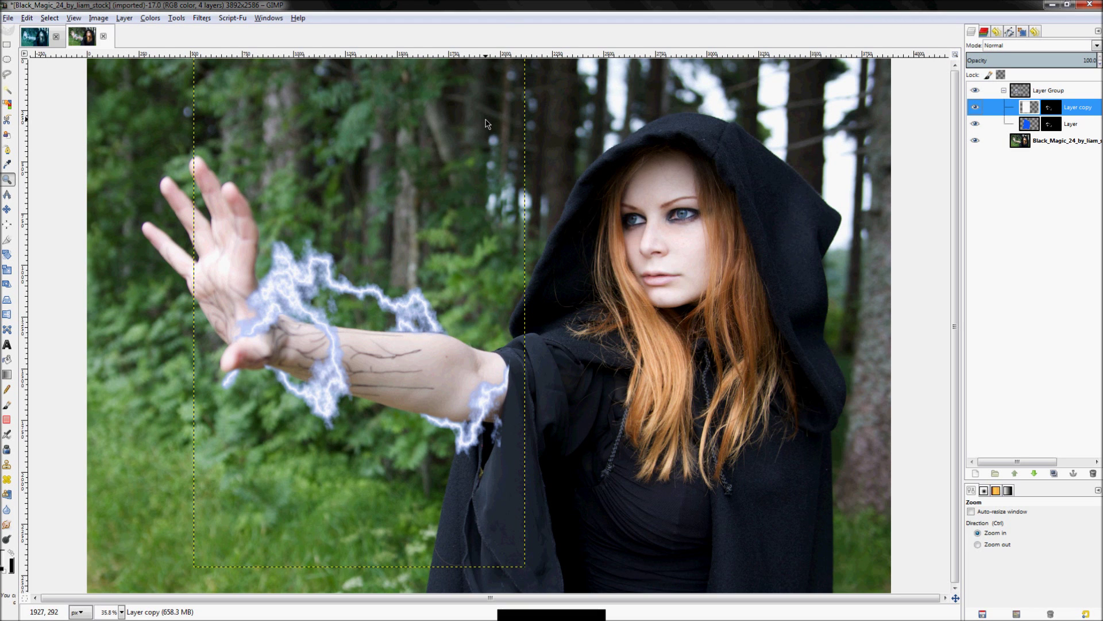
Zoom into the elbow and touch up the stray lightning at the black sleeve with the paintbrush
{"action": "left_click", "coordinate": [495, 368]}
{"action": "left_click", "coordinate": [494, 368]}
{"action": "left_click", "coordinate": [494, 368]}
{"action": "left_click", "coordinate": [528, 368]}
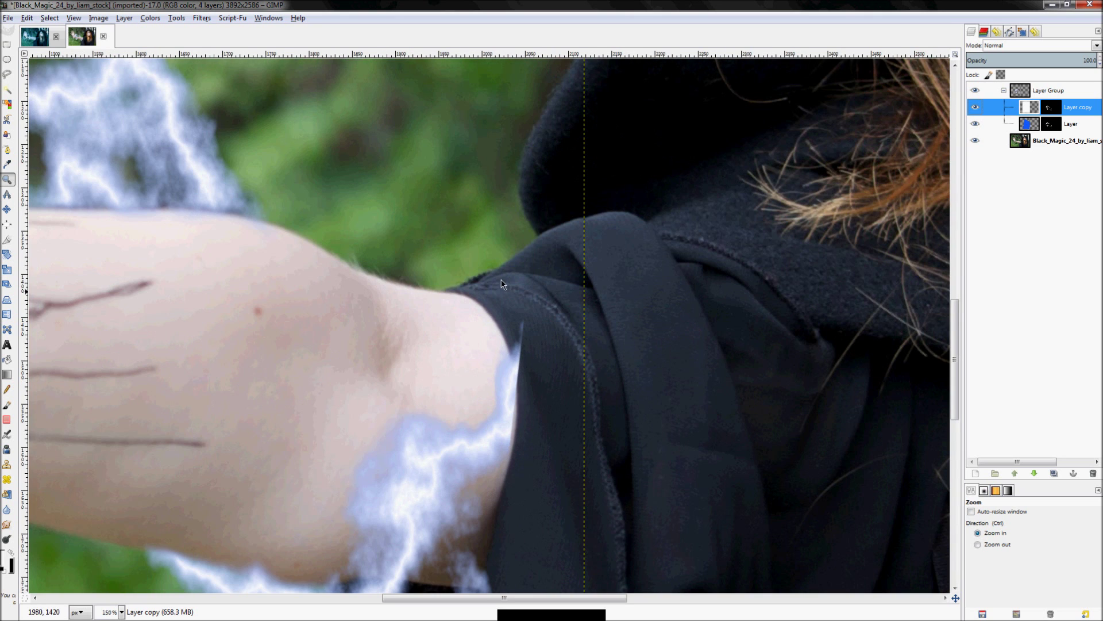
{"action": "key", "text": "p"}
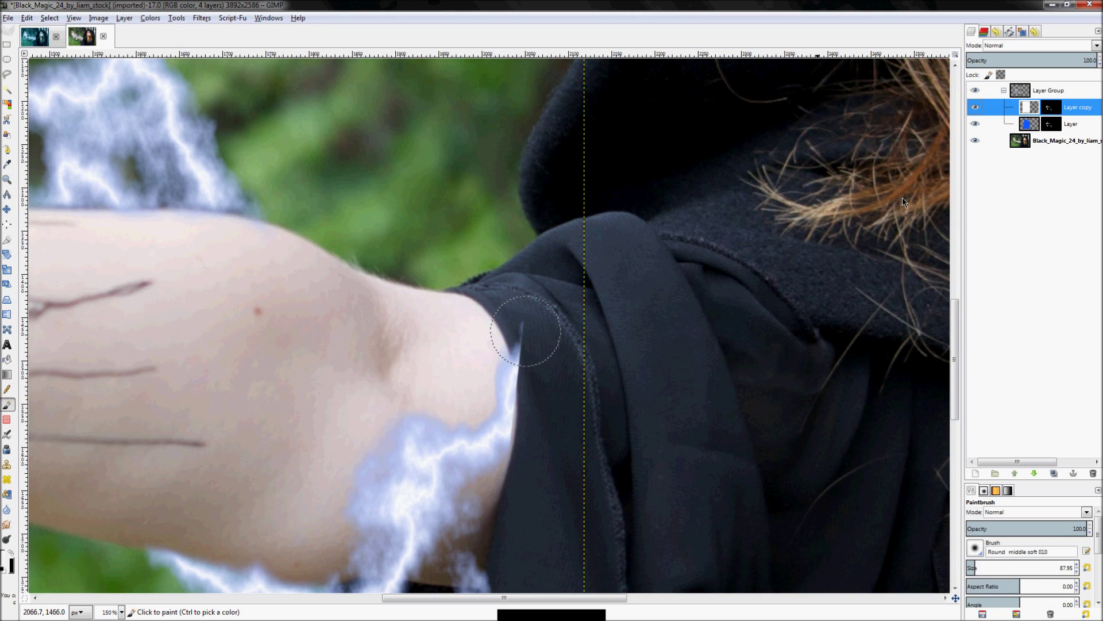
{"action": "left_click_drag", "start_coordinate": [520, 302], "coordinate": [535, 328]}
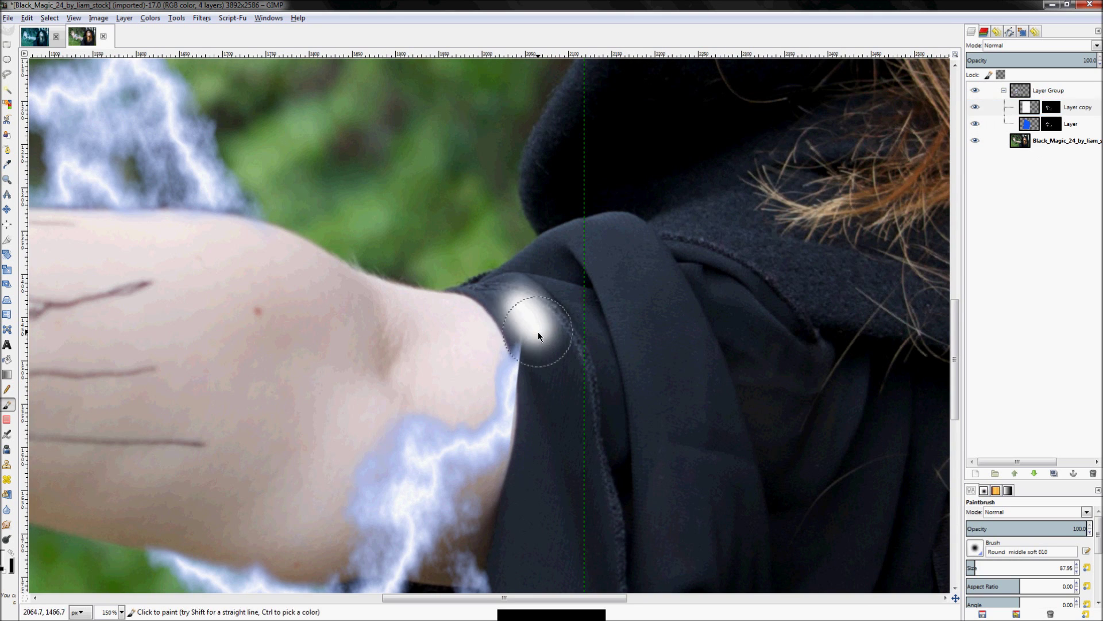
{"action": "key", "text": "ctrl+z"}
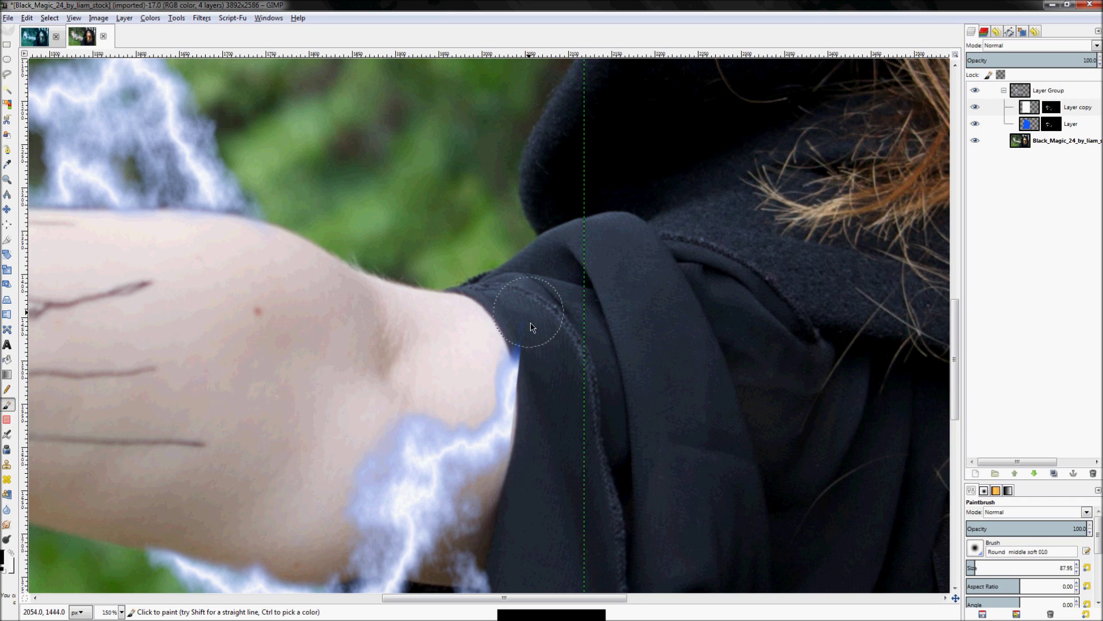
{"action": "left_click", "coordinate": [1050, 129]}
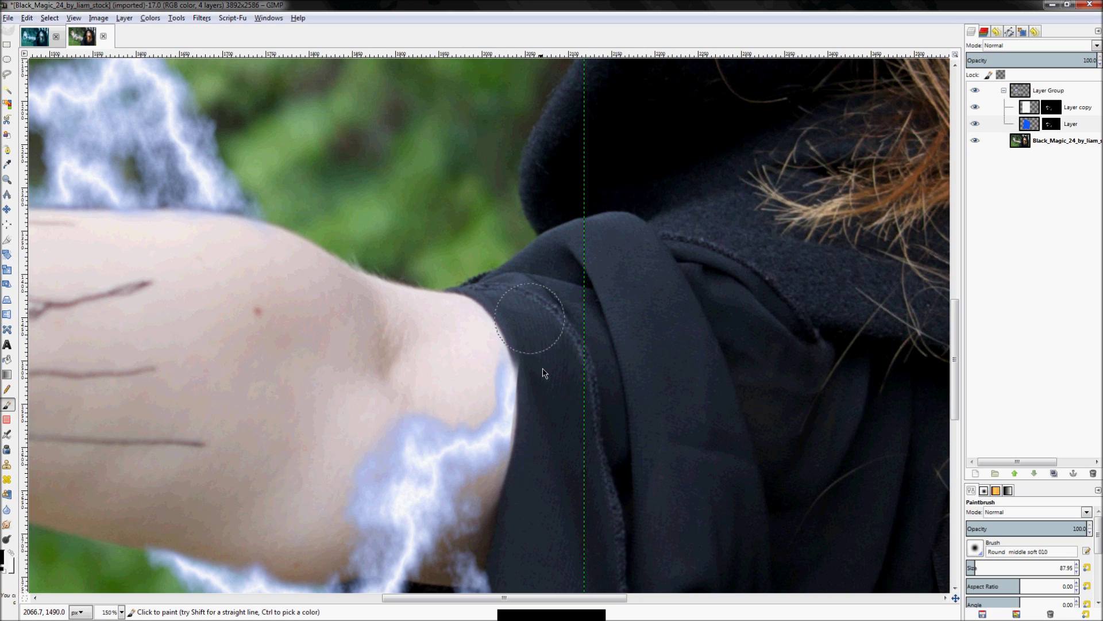
{"action": "key", "text": "ctrl"}
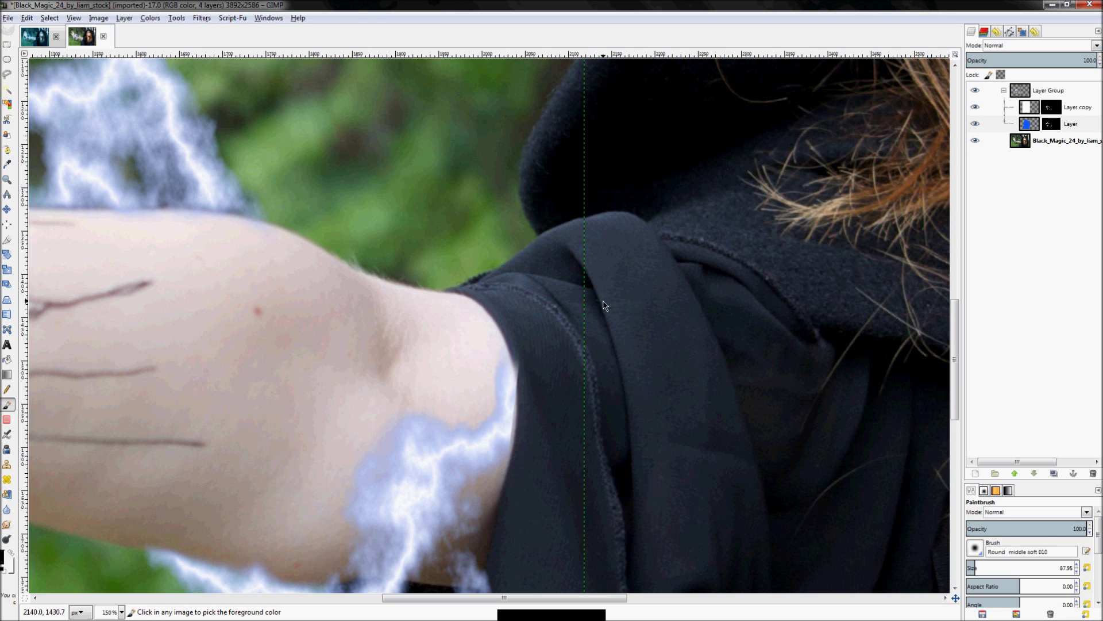
Fit the whole image back in the window and select the original Layer
{"action": "key", "text": "z"}
{"action": "key", "text": "shift+ctrl+j"}
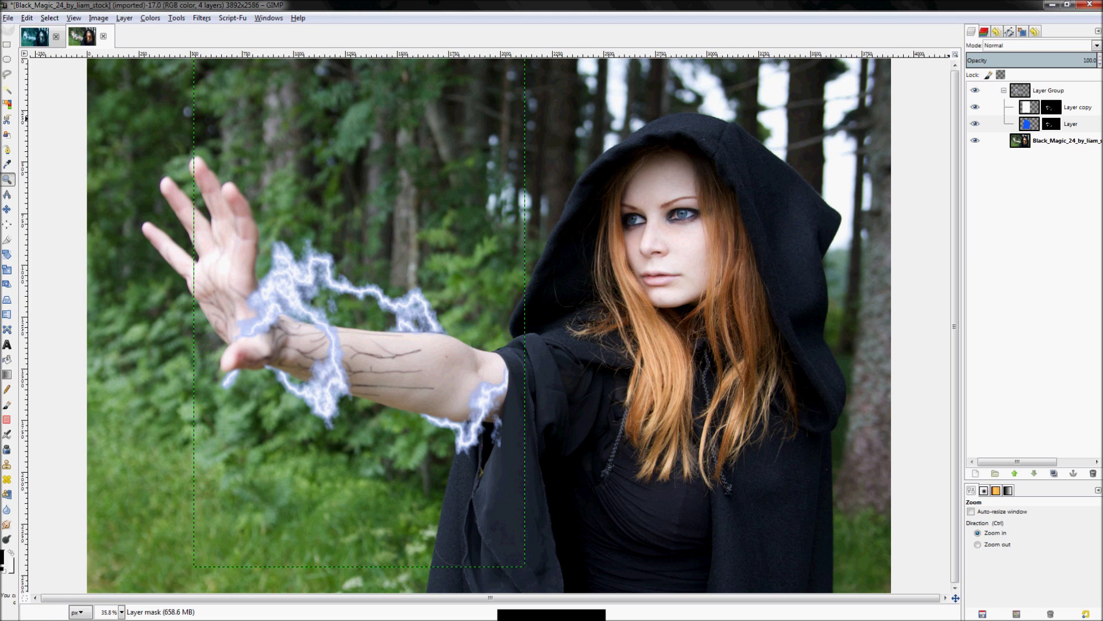
{"action": "right_click", "coordinate": [963, 106]}
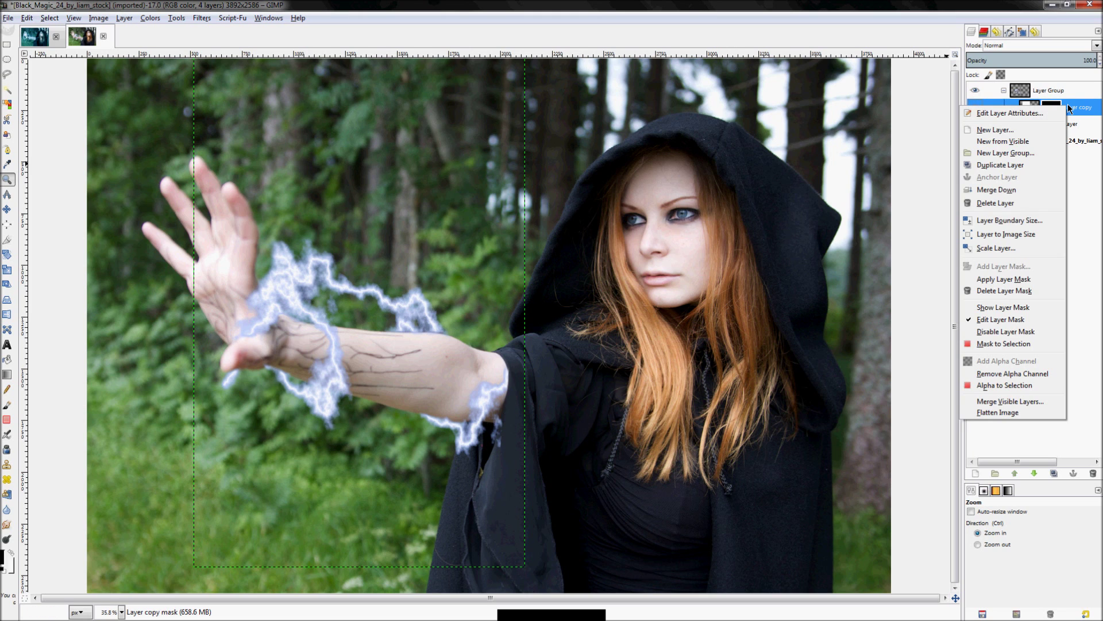
{"action": "left_click", "coordinate": [1072, 129]}
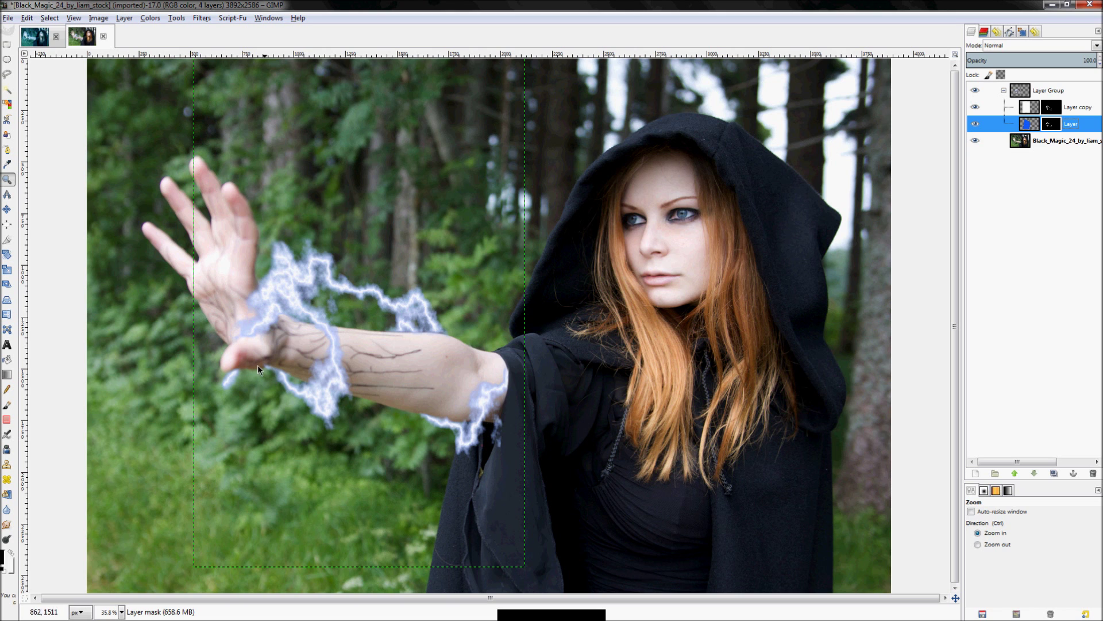
In Lightning.xcf, make Layer Group #4 and mood layers Layer #14 through Layer #21 visible
{"action": "left_click", "coordinate": [34, 46]}
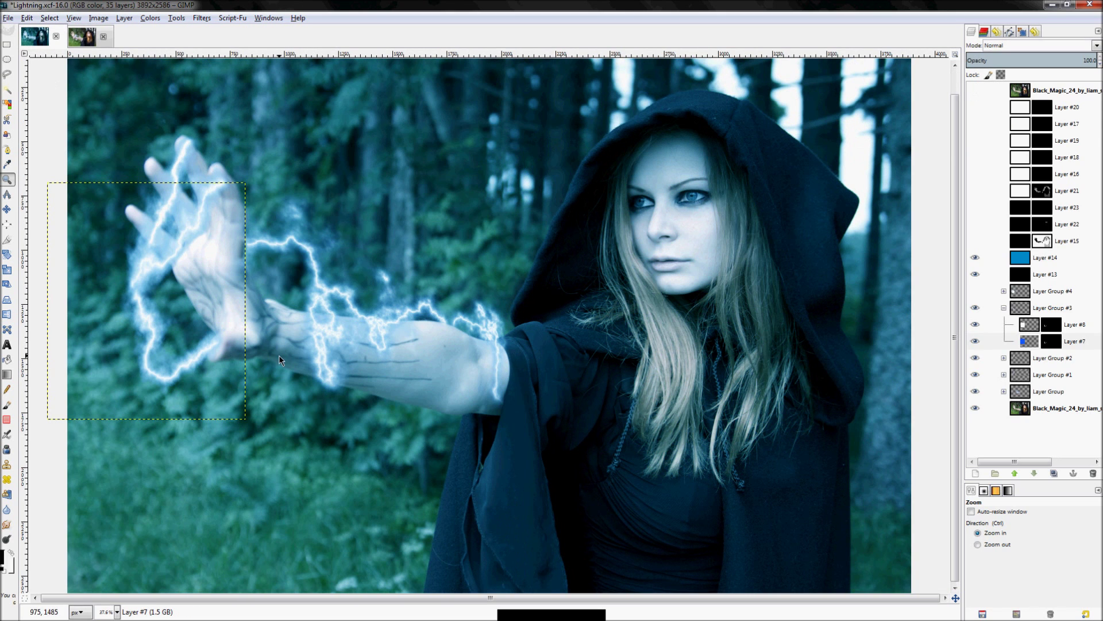
{"action": "left_click", "coordinate": [975, 291]}
{"action": "left_click_drag", "start_coordinate": [976, 256], "coordinate": [975, 107]}
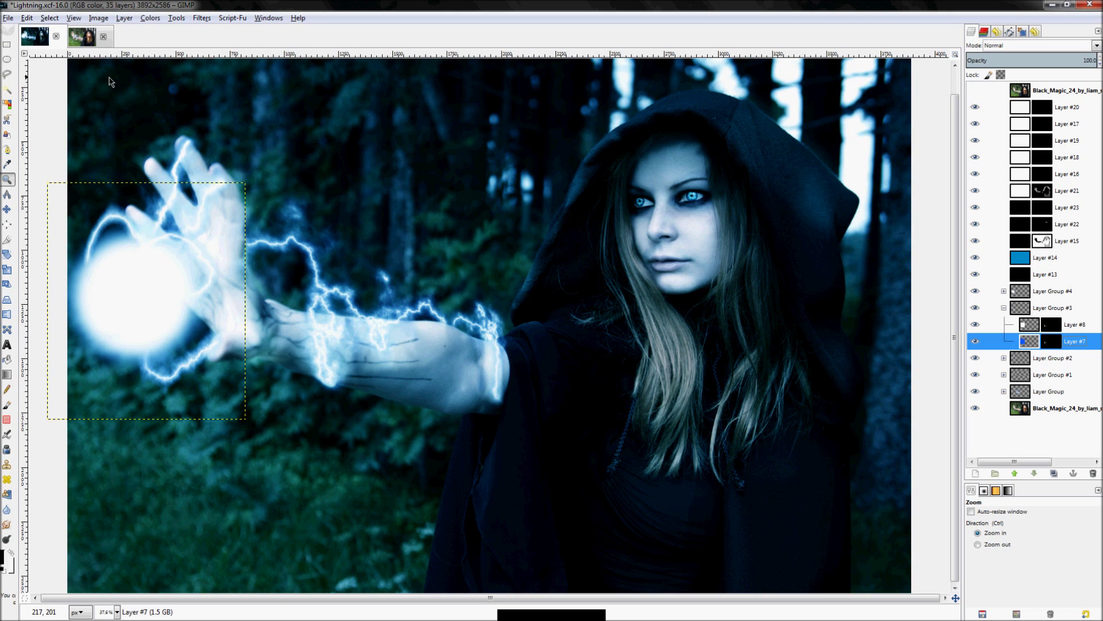
Compare Lightning.xcf with the Black_Magic image, ending back on Black_Magic
{"action": "left_click", "coordinate": [83, 38]}
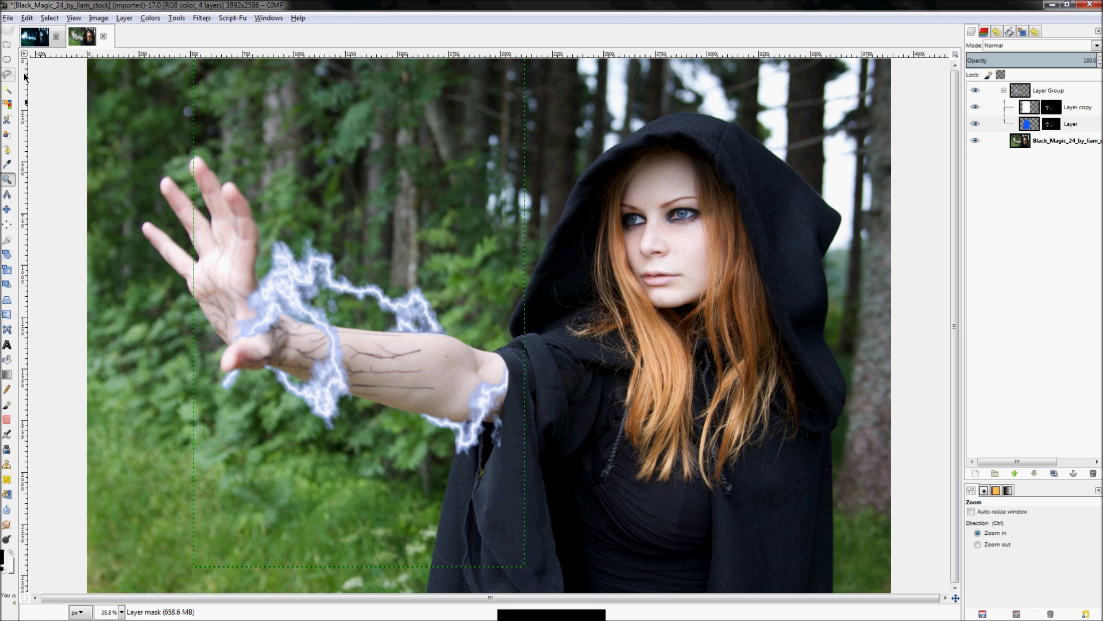
{"action": "left_click", "coordinate": [35, 46]}
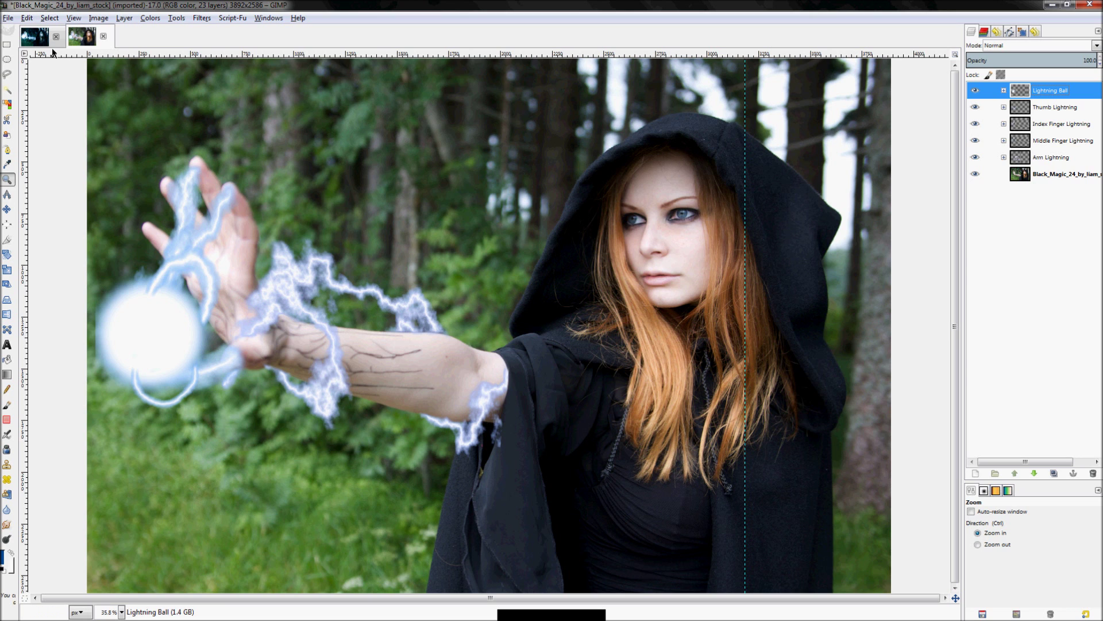
{"action": "left_click", "coordinate": [35, 37]}
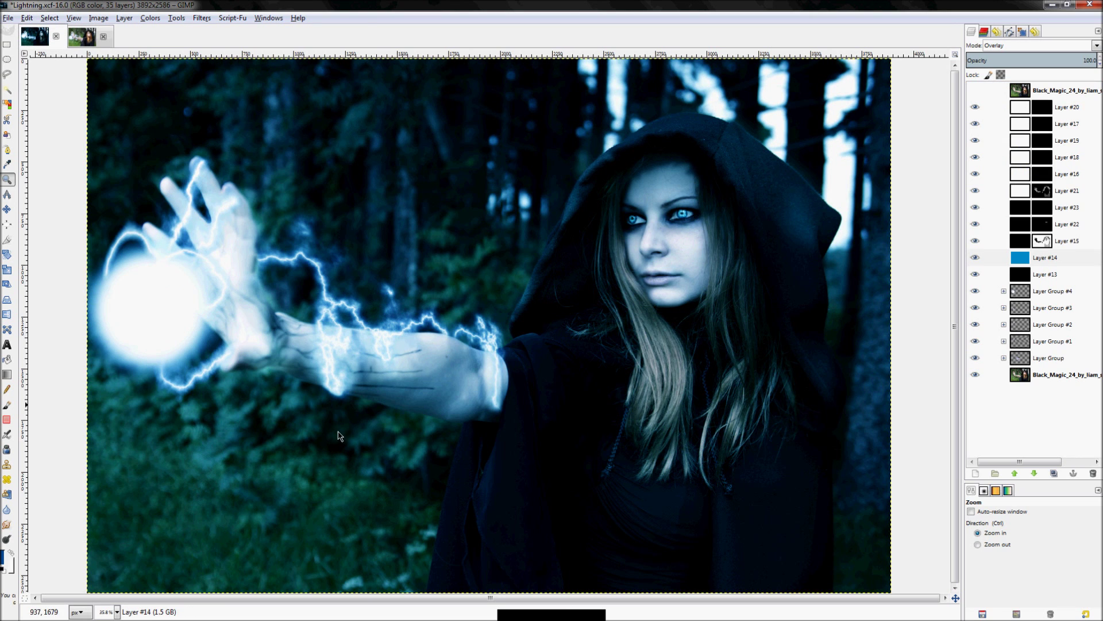
{"action": "left_click", "coordinate": [82, 36]}
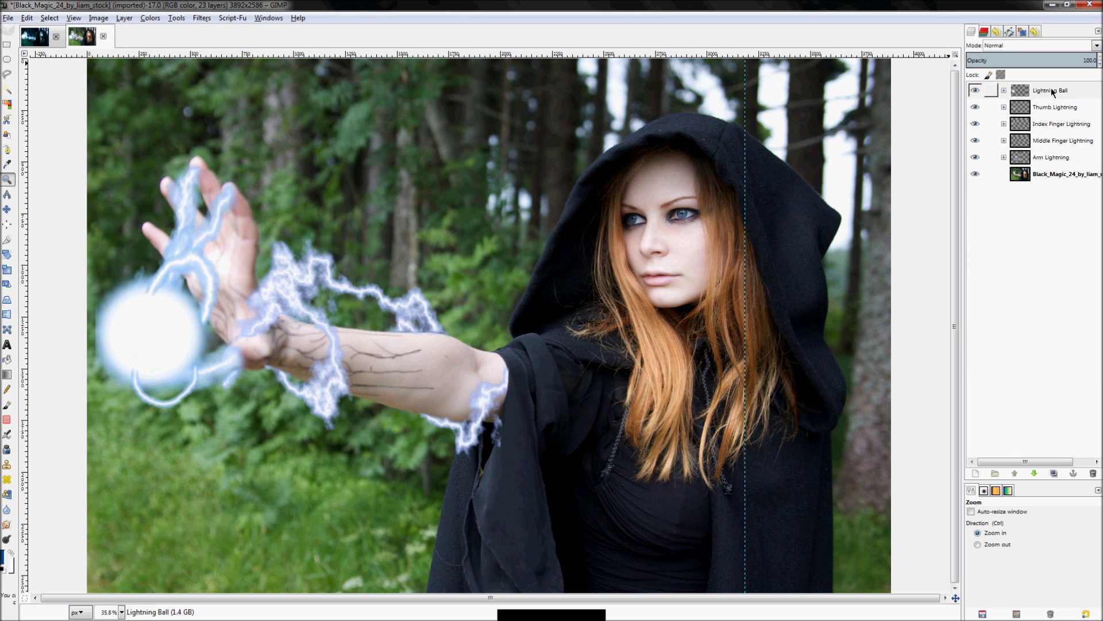
Create a transparent layer named Blue Mood and raise it to the top of the stack
{"action": "right_click", "coordinate": [1037, 175]}
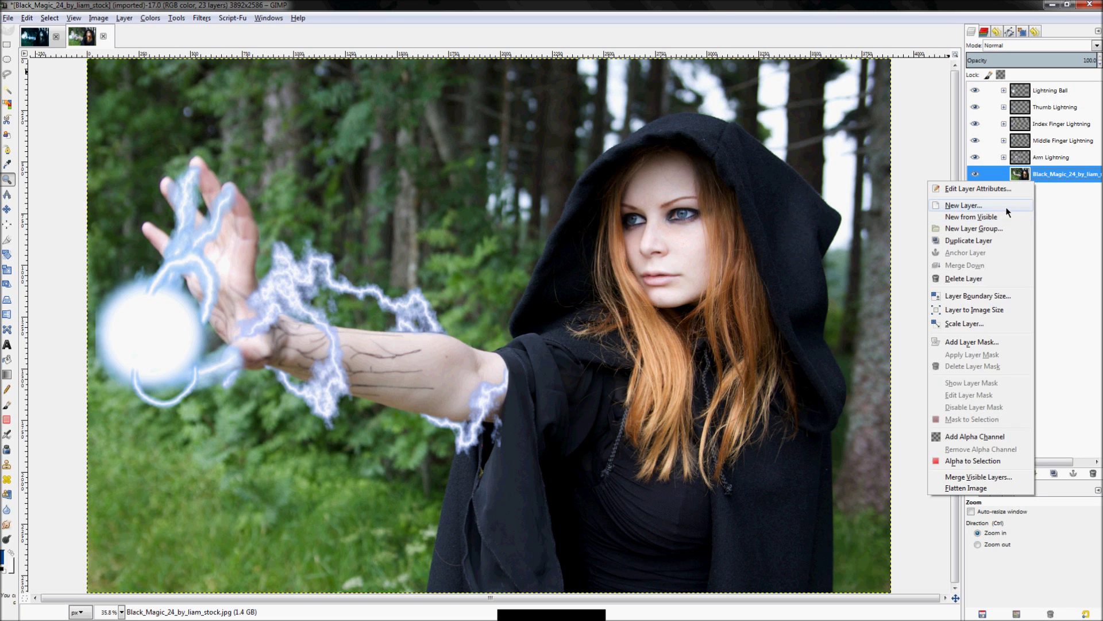
{"action": "left_click", "coordinate": [1006, 209]}
{"action": "type", "text": "Bl"}
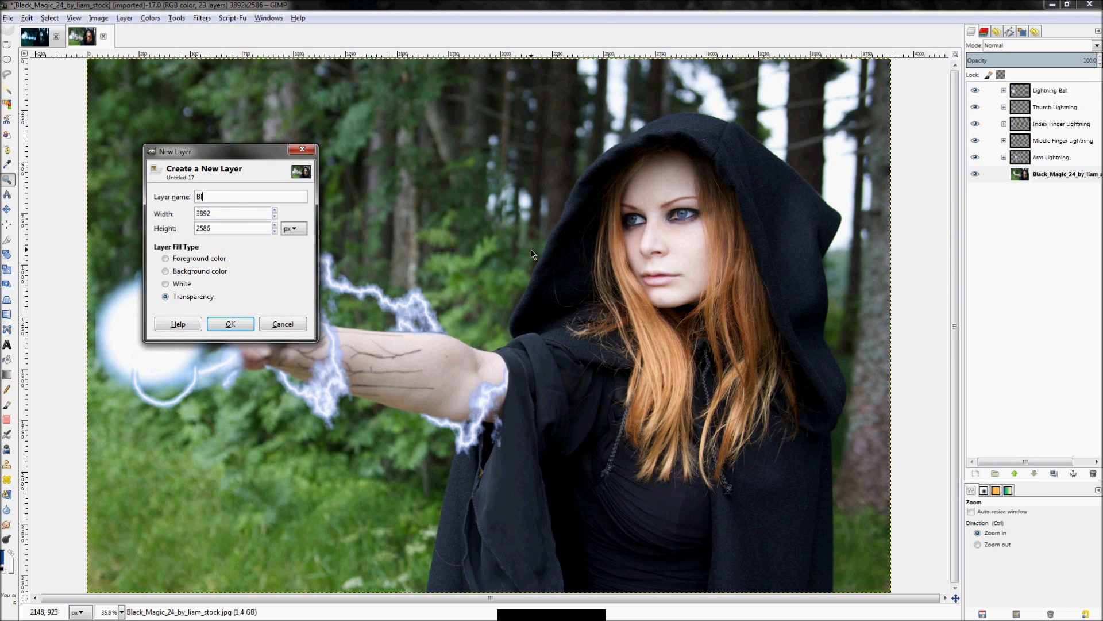
{"action": "key", "text": "Return"}
{"action": "left_click", "coordinate": [1015, 473]}
{"action": "left_click", "coordinate": [1014, 474]}
{"action": "left_click", "coordinate": [1015, 474]}
{"action": "left_click", "coordinate": [1015, 473]}
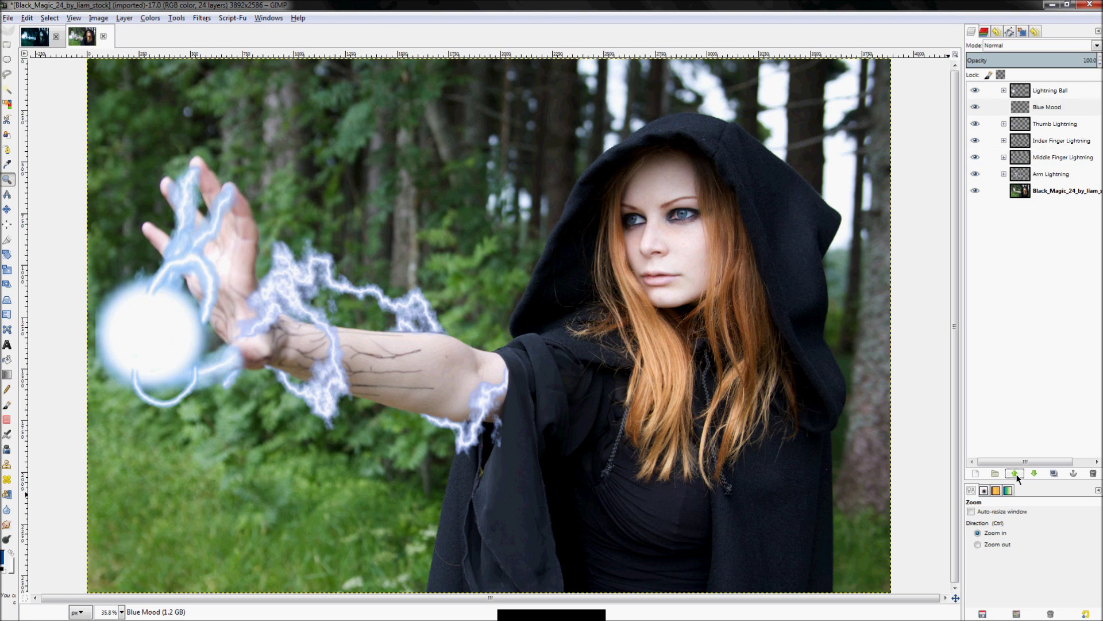
{"action": "left_click", "coordinate": [1015, 473]}
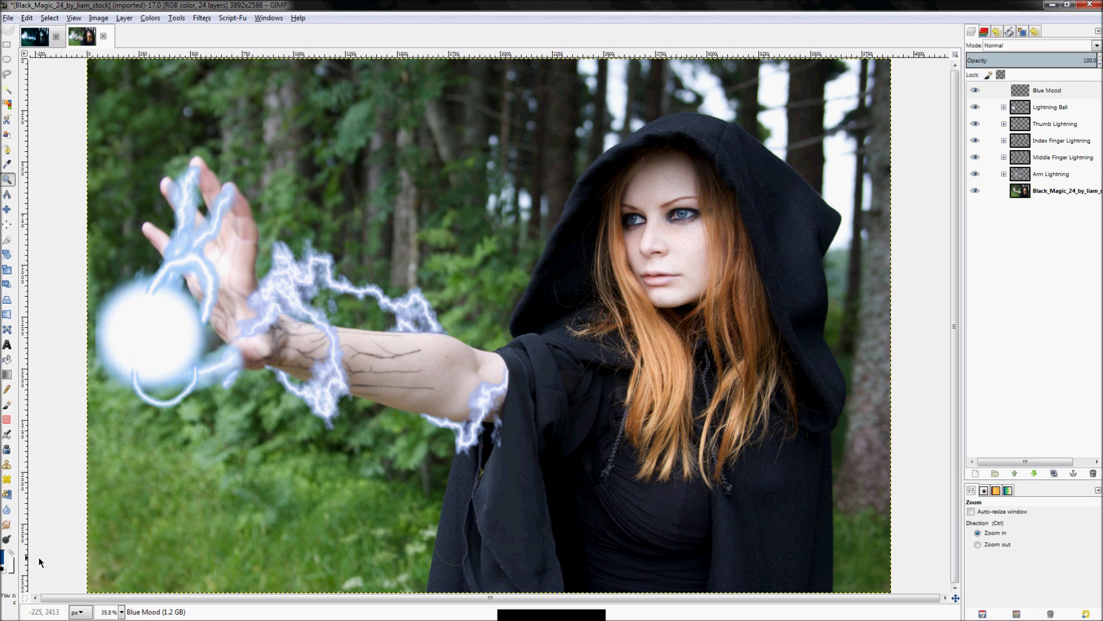
Set the foreground colour to deep blue 004f9e
{"action": "left_click", "coordinate": [5, 559]}
{"action": "double_click", "coordinate": [321, 238]}
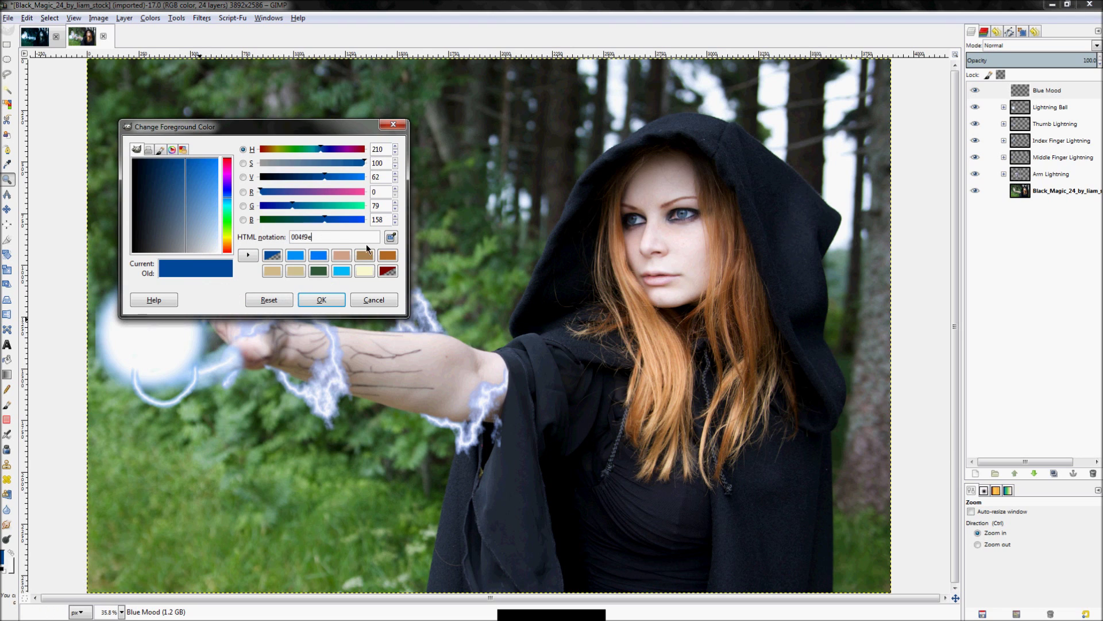
{"action": "left_click", "coordinate": [322, 239]}
{"action": "left_click", "coordinate": [325, 301]}
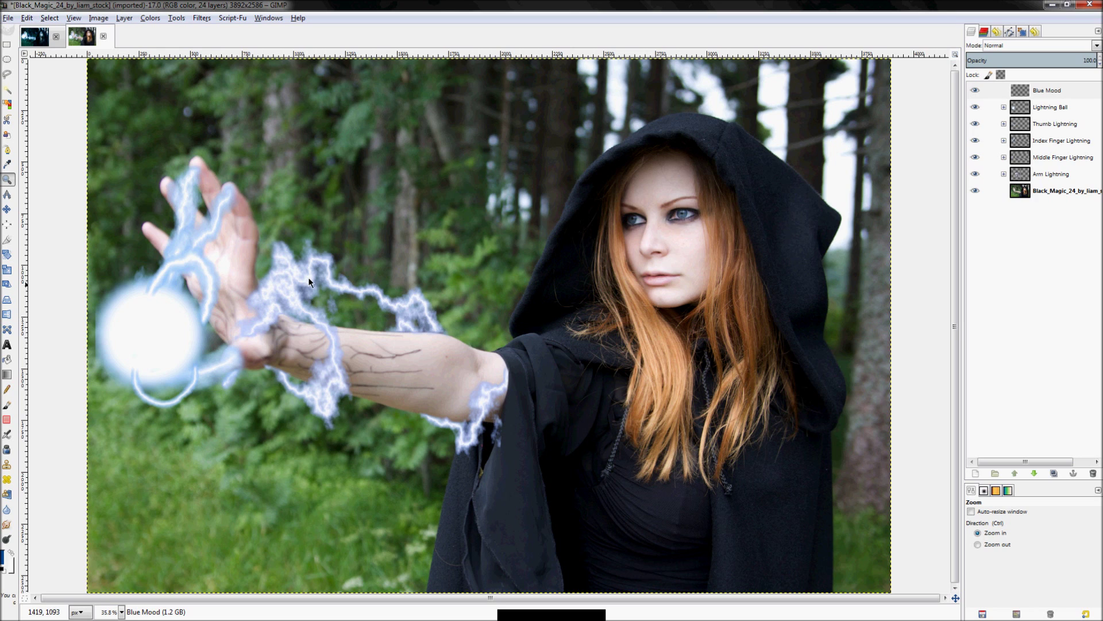
Bucket-fill the Blue Mood layer with the dark blue and set its blend mode to Overlay
{"action": "left_click", "coordinate": [7, 359]}
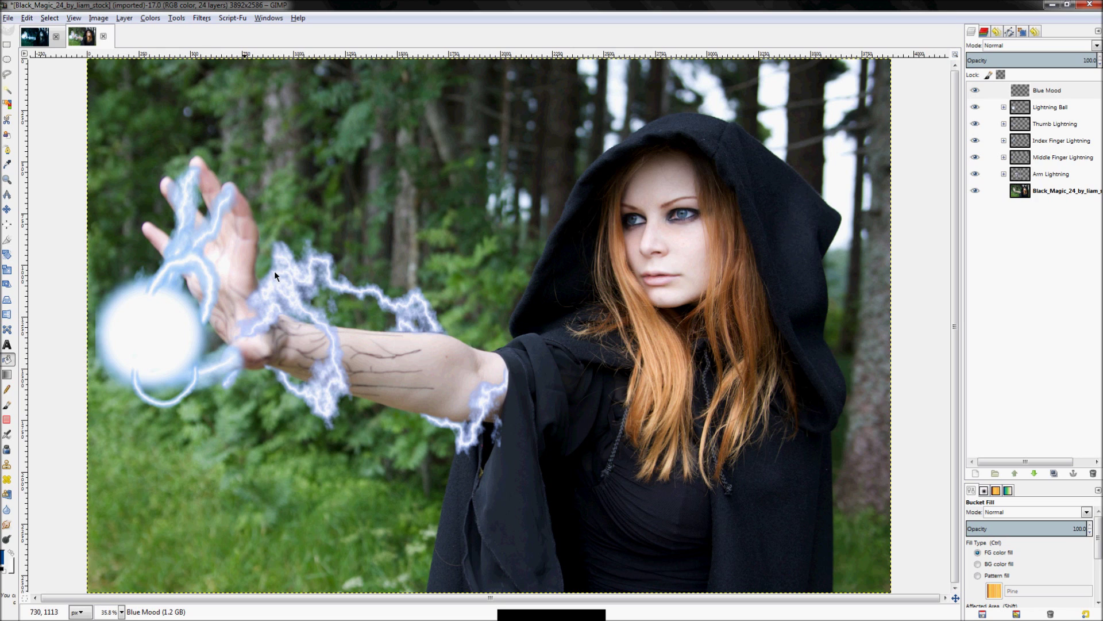
{"action": "left_click", "coordinate": [661, 176]}
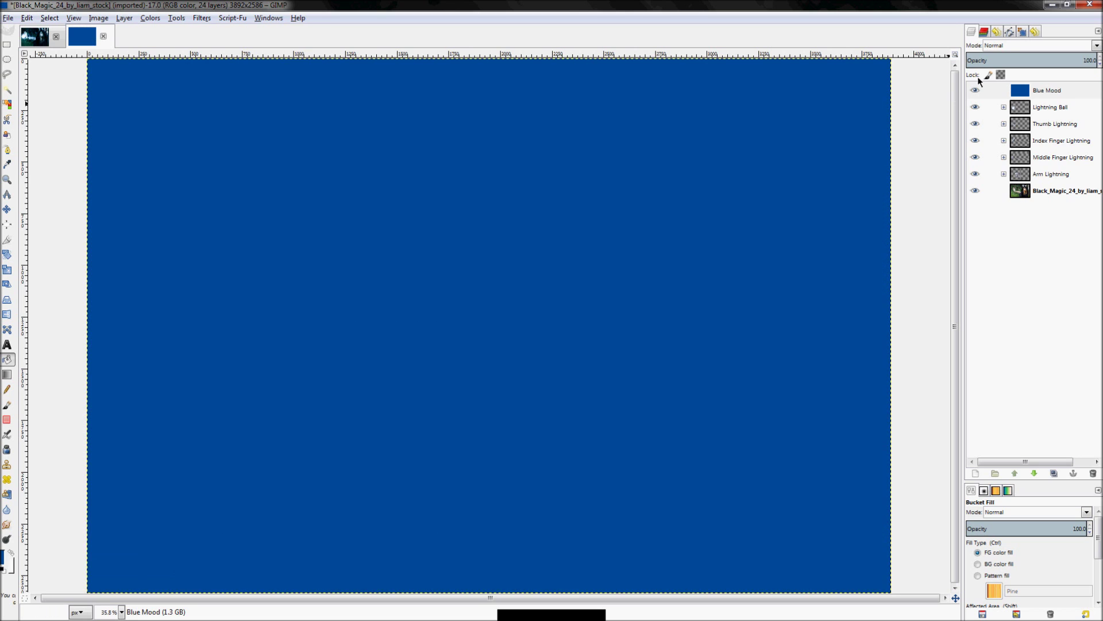
{"action": "left_click", "coordinate": [1011, 46]}
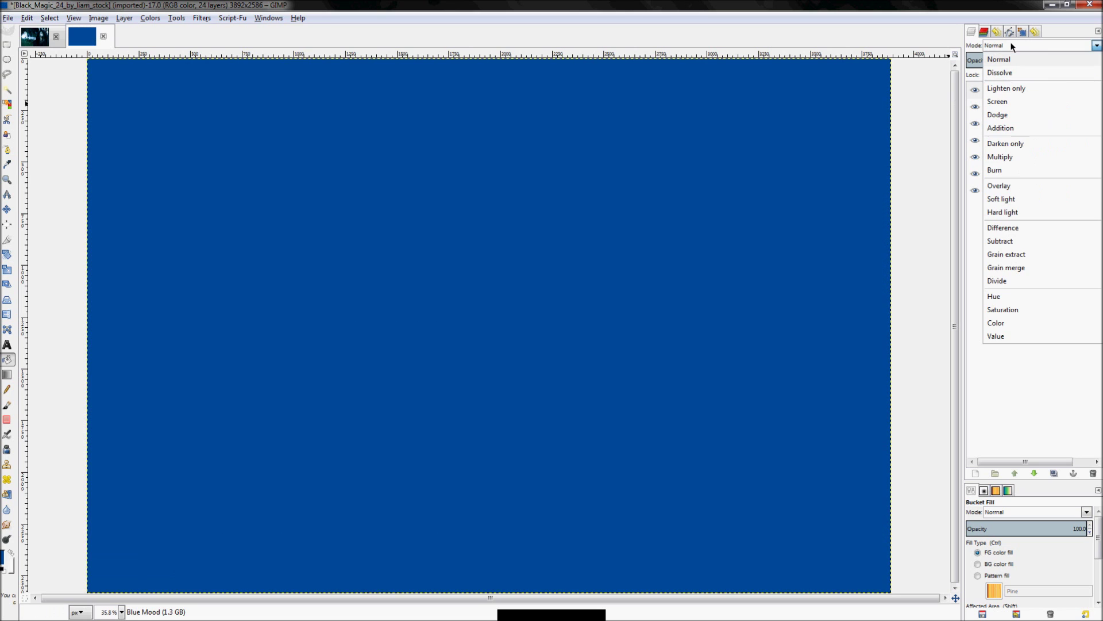
{"action": "left_click", "coordinate": [1000, 185]}
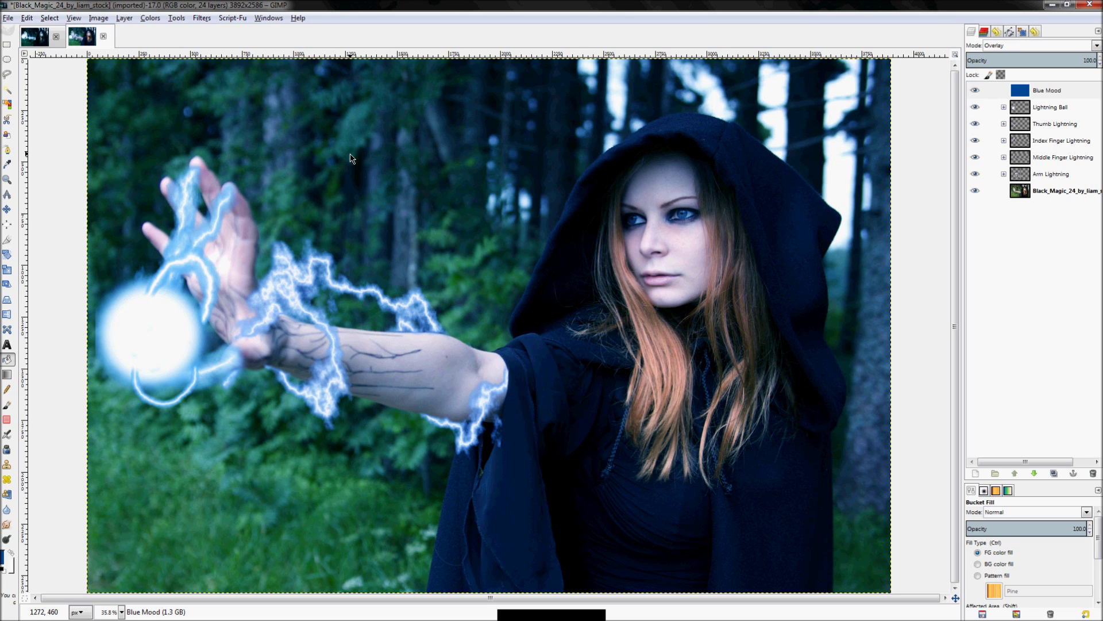
{"action": "right_click", "coordinate": [1054, 99]}
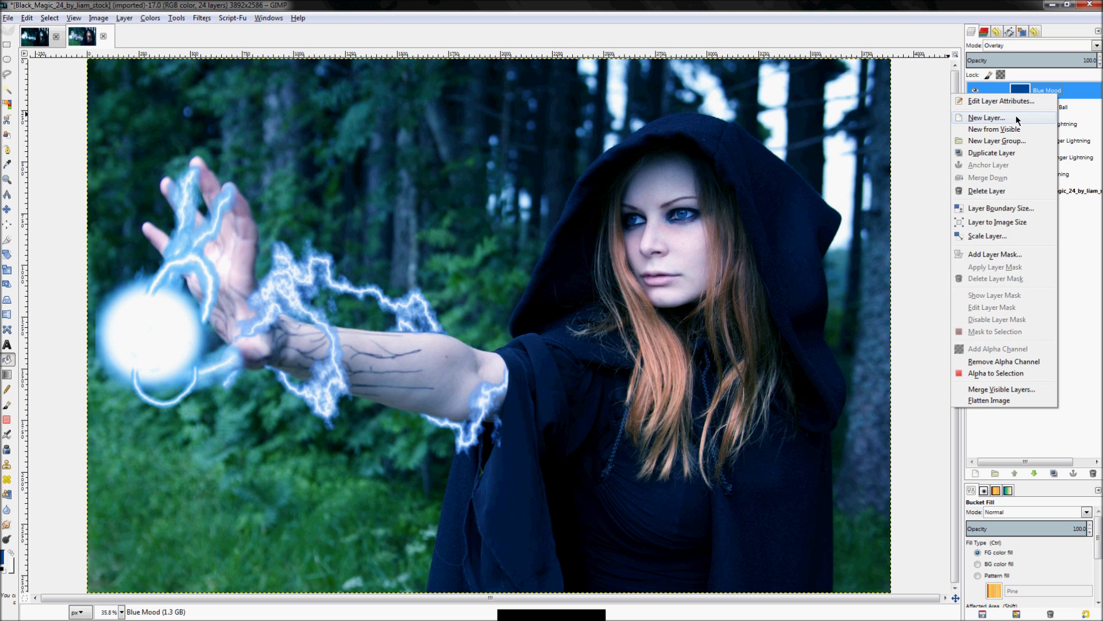
Add a layer named Contrast, fill it black, and set its mode to Overlay
{"action": "left_click", "coordinate": [986, 118]}
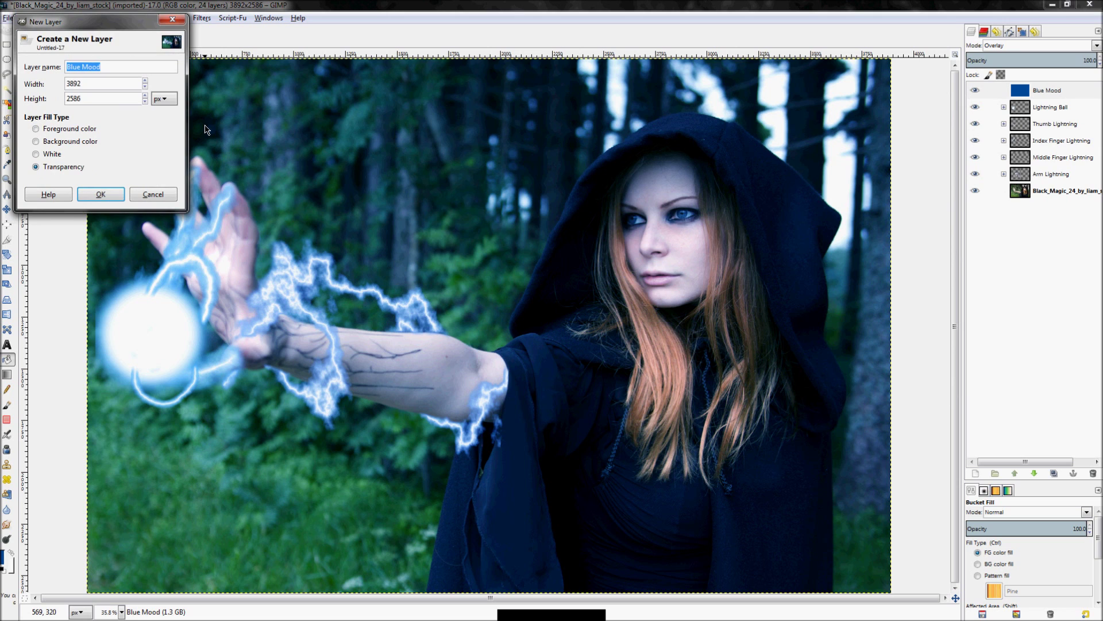
{"action": "type", "text": "Contrast"}
{"action": "key", "text": "Return"}
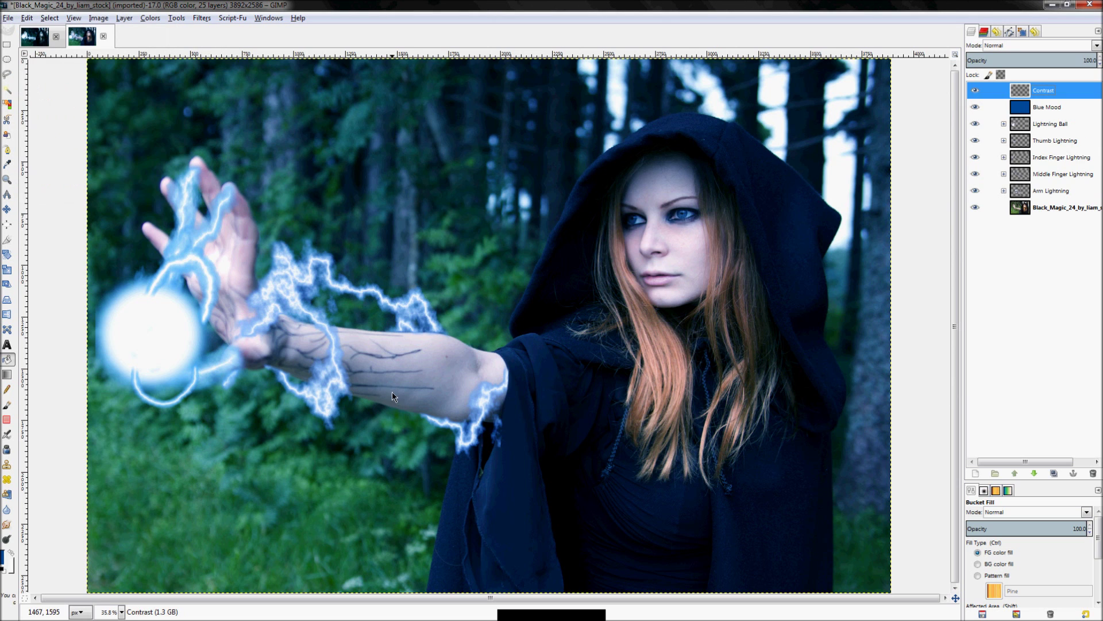
{"action": "key", "text": "d"}
{"action": "left_click", "coordinate": [419, 302]}
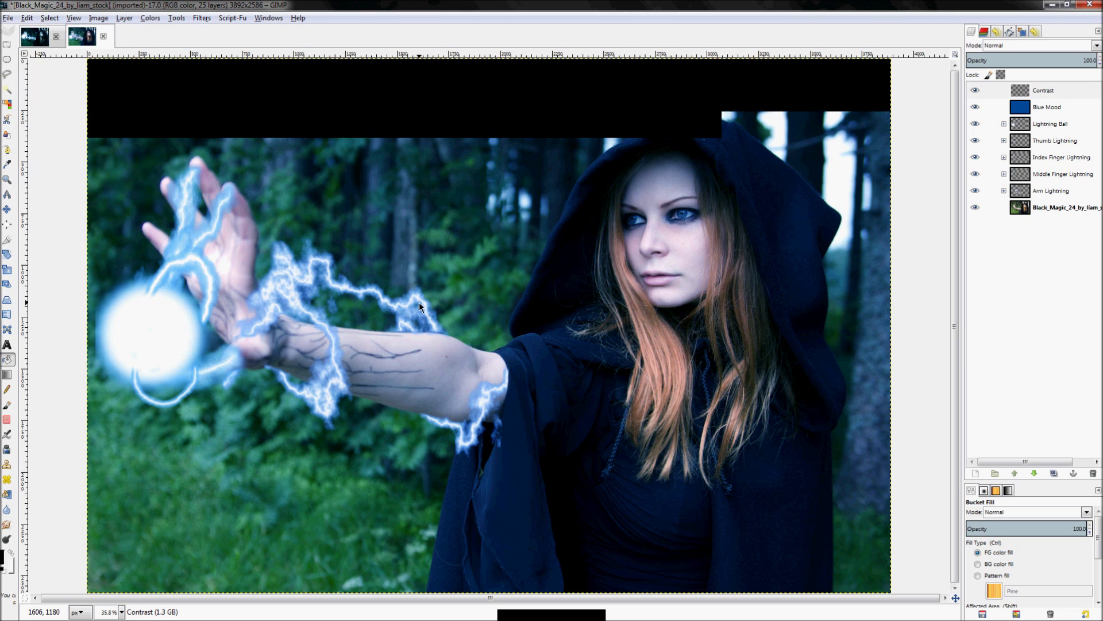
{"action": "left_click", "coordinate": [1000, 46]}
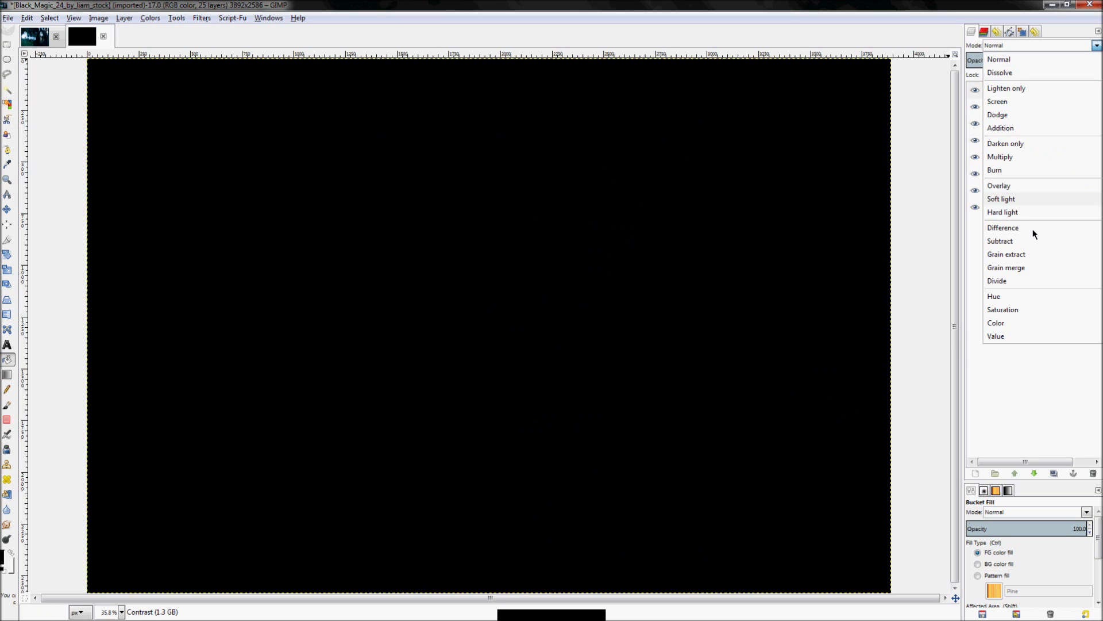
{"action": "left_click", "coordinate": [1018, 182]}
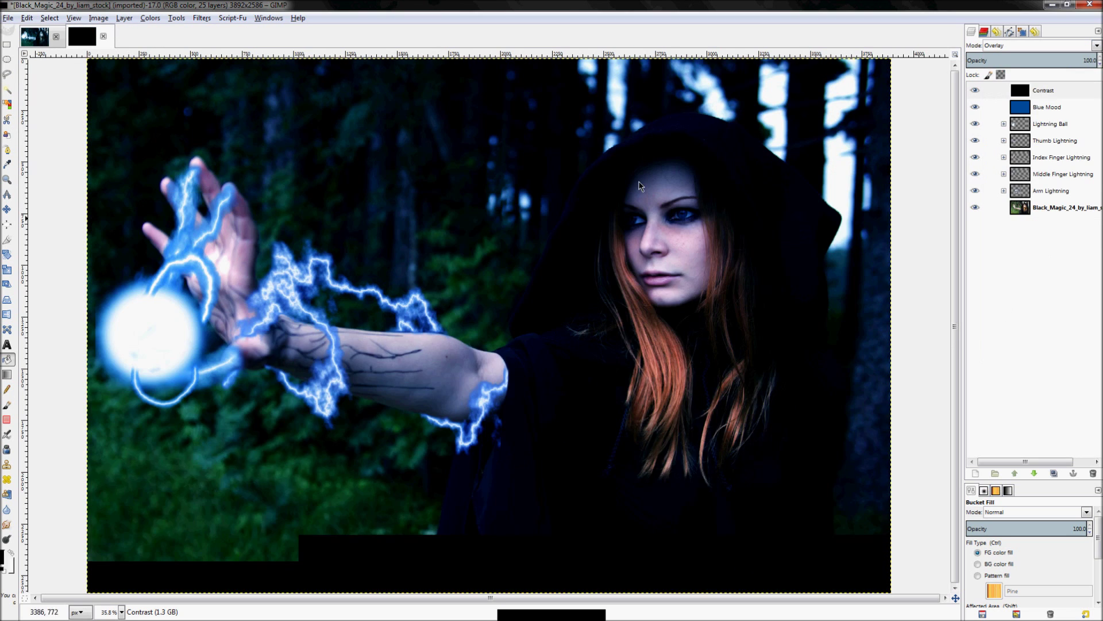
Compare against the Lightning.xcf reference and toggle the Contrast layer's visibility to check the darkening
{"action": "left_click", "coordinate": [38, 45]}
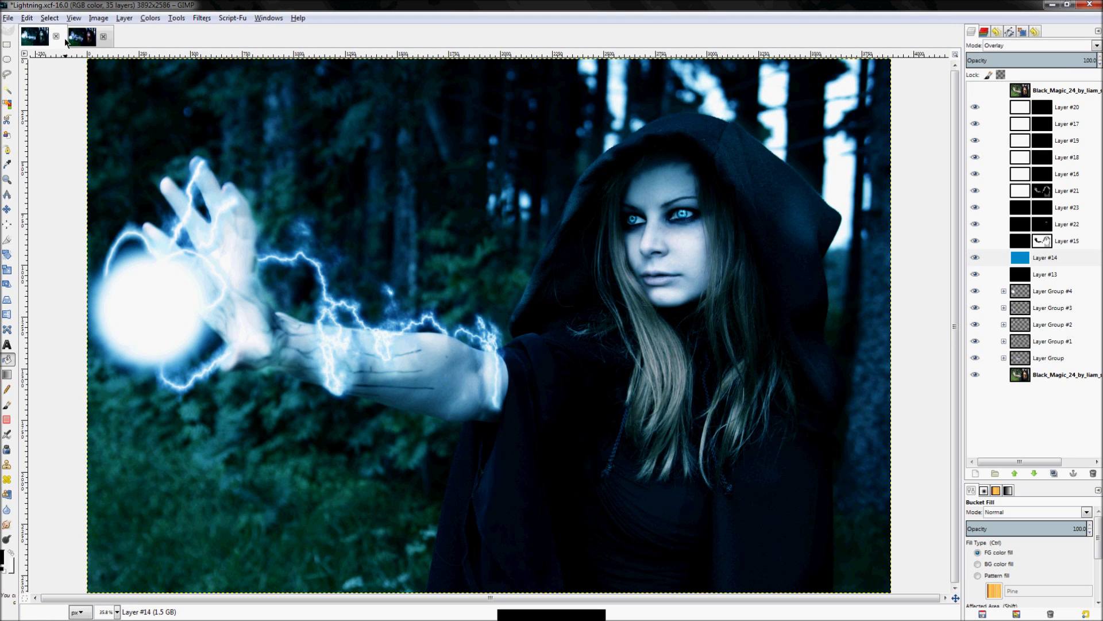
{"action": "left_click", "coordinate": [84, 38]}
{"action": "left_click", "coordinate": [40, 38]}
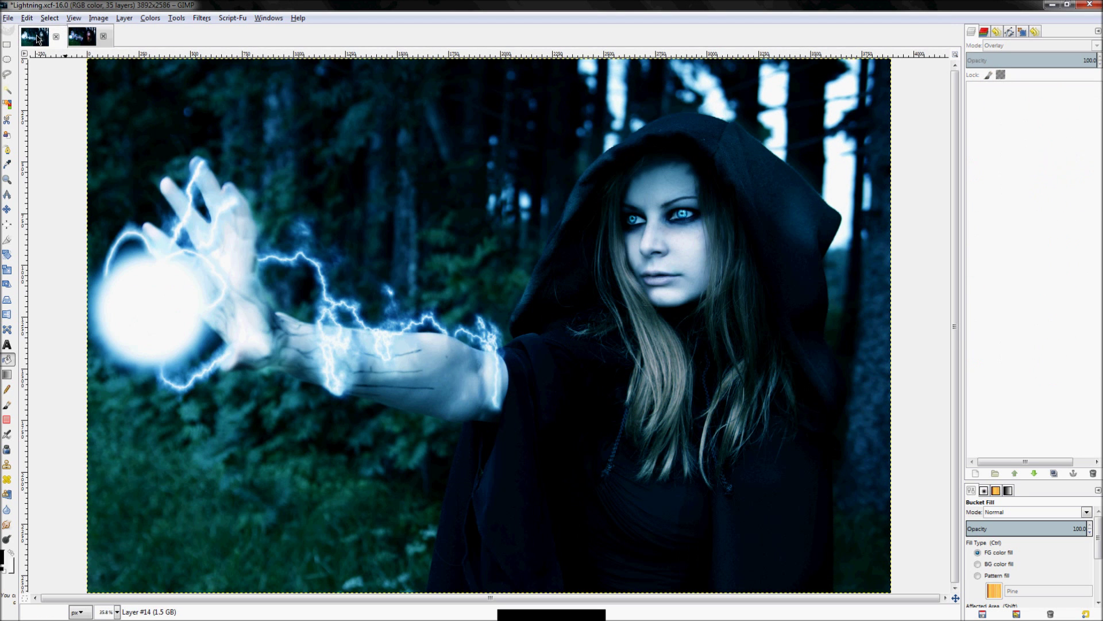
{"action": "left_click", "coordinate": [84, 37]}
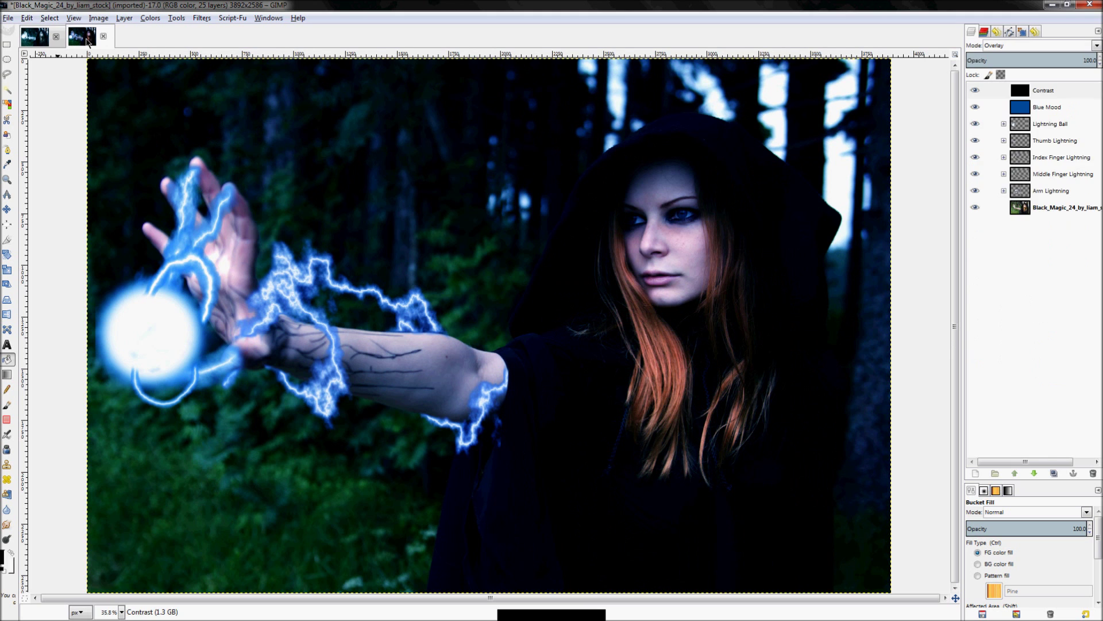
{"action": "left_click", "coordinate": [40, 38]}
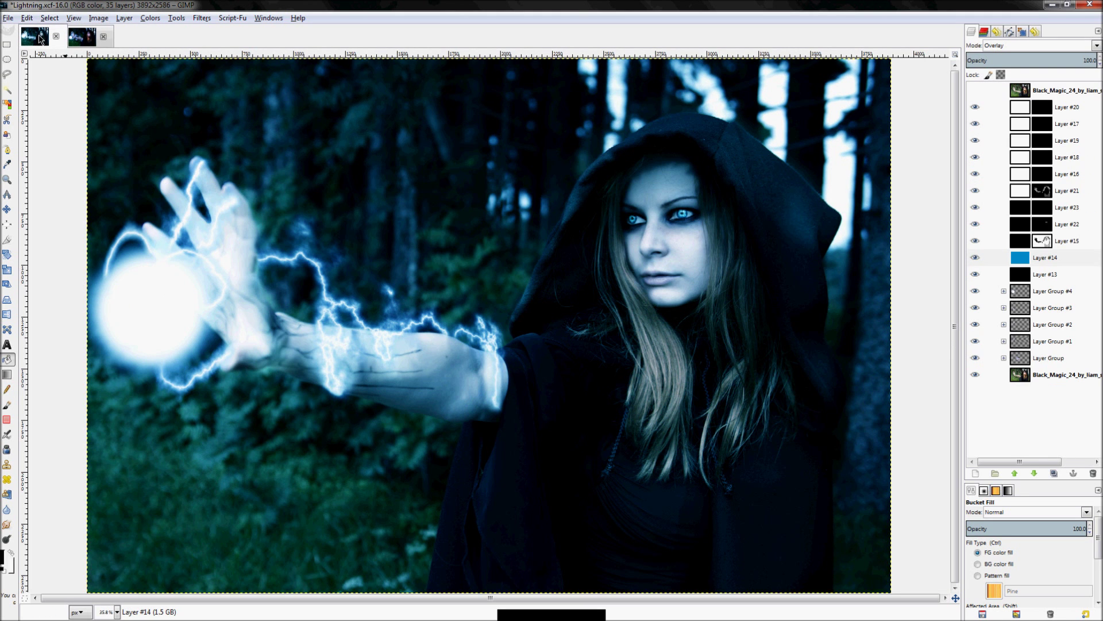
{"action": "left_click", "coordinate": [83, 38]}
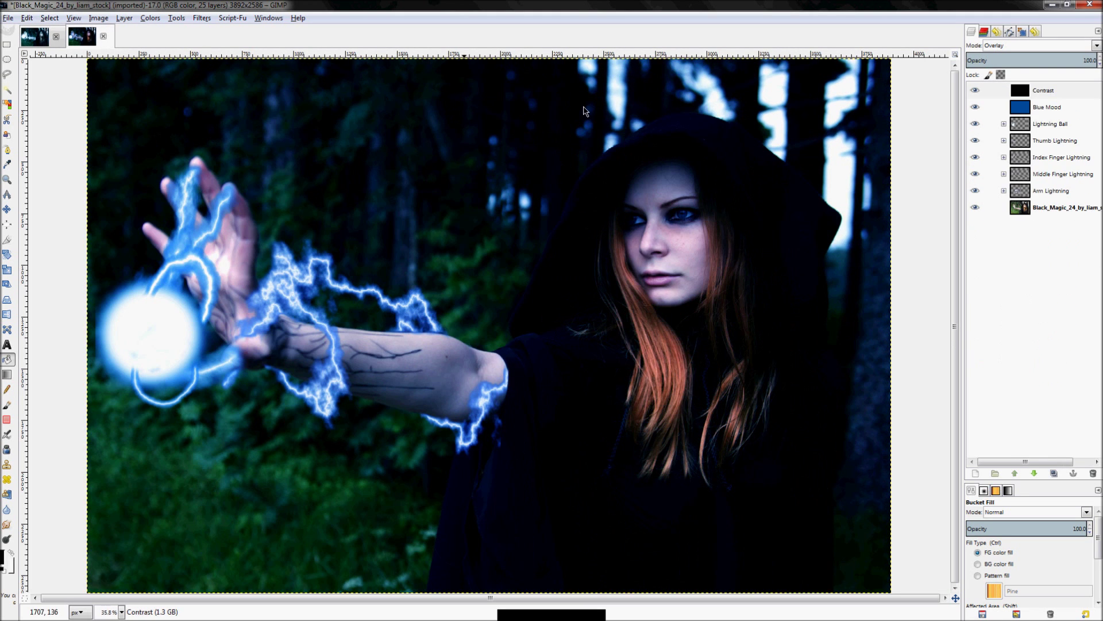
{"action": "left_click", "coordinate": [1043, 107]}
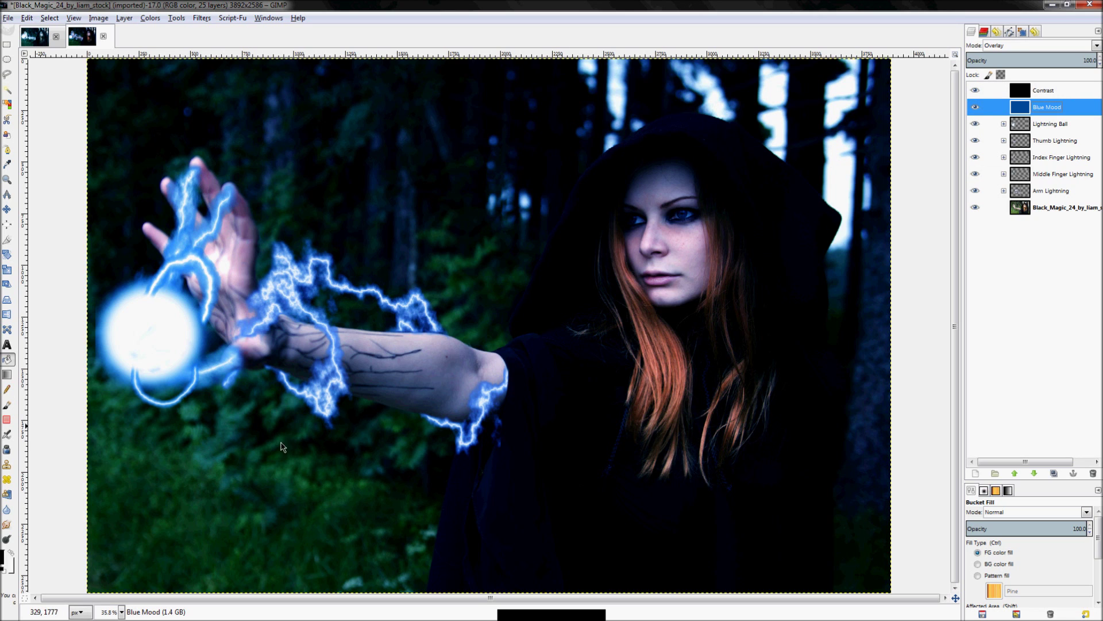
{"action": "left_click", "coordinate": [976, 96]}
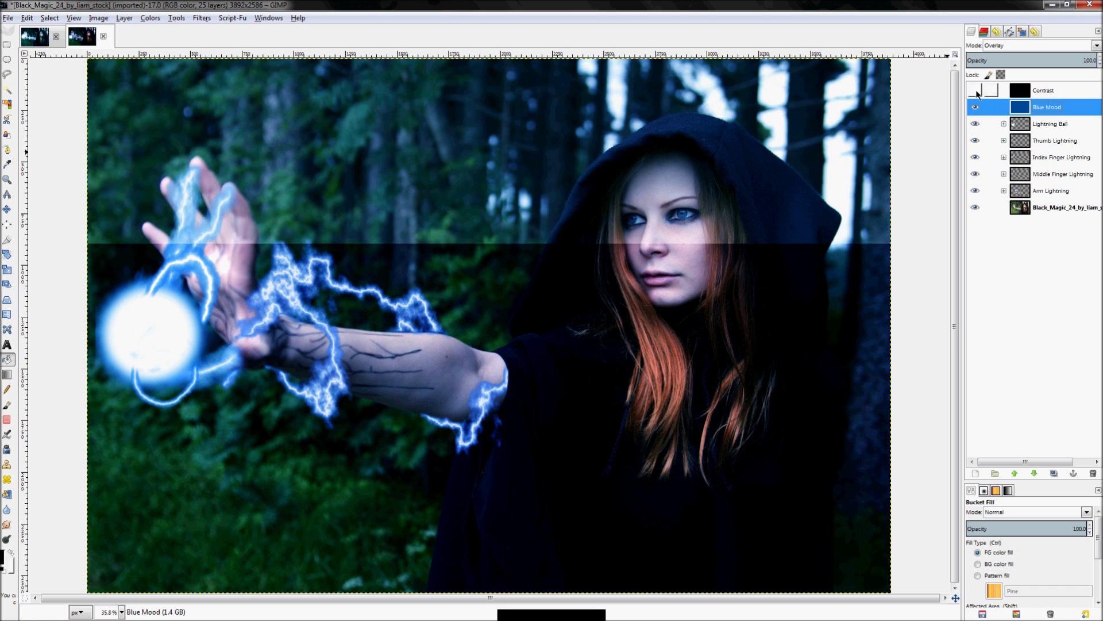
{"action": "left_click", "coordinate": [976, 95]}
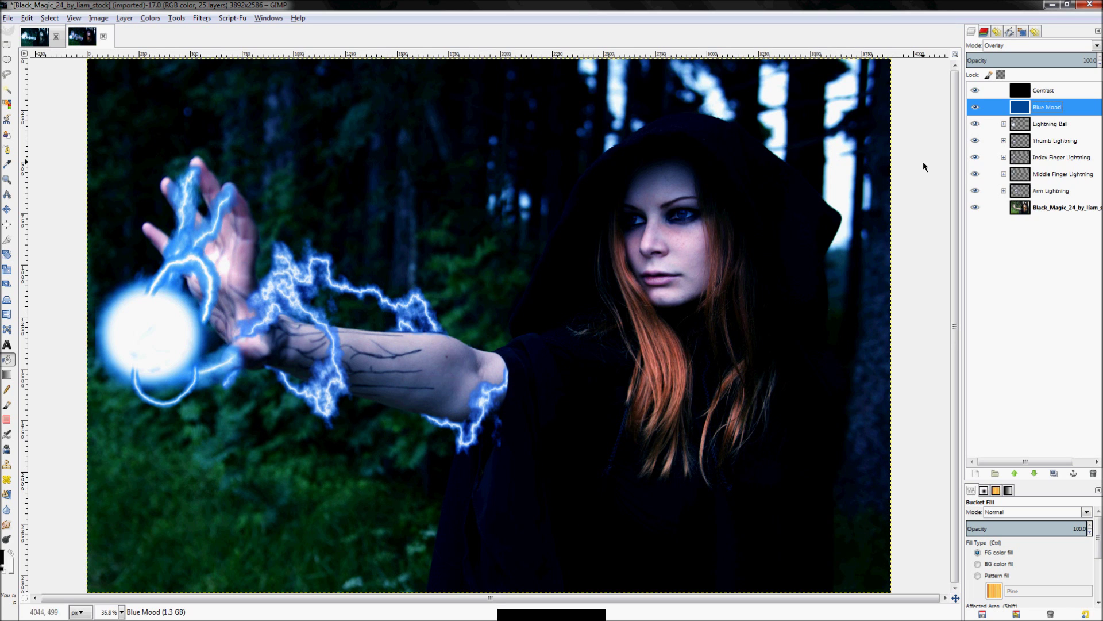
Add a new layer named Color and make it the active layer
{"action": "right_click", "coordinate": [1047, 109]}
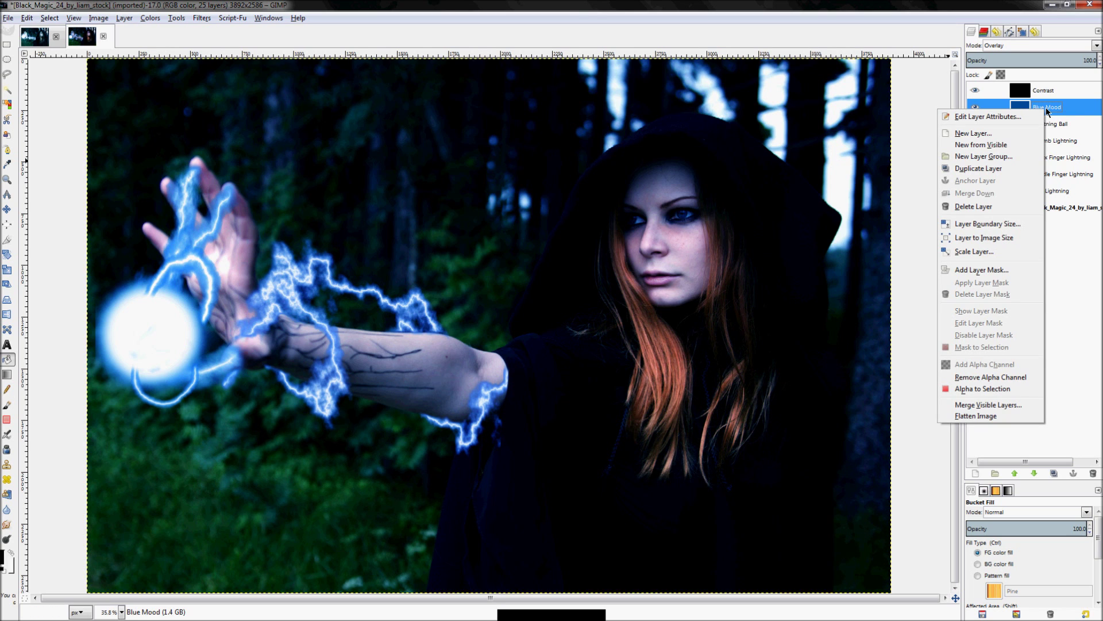
{"action": "left_click", "coordinate": [1030, 134]}
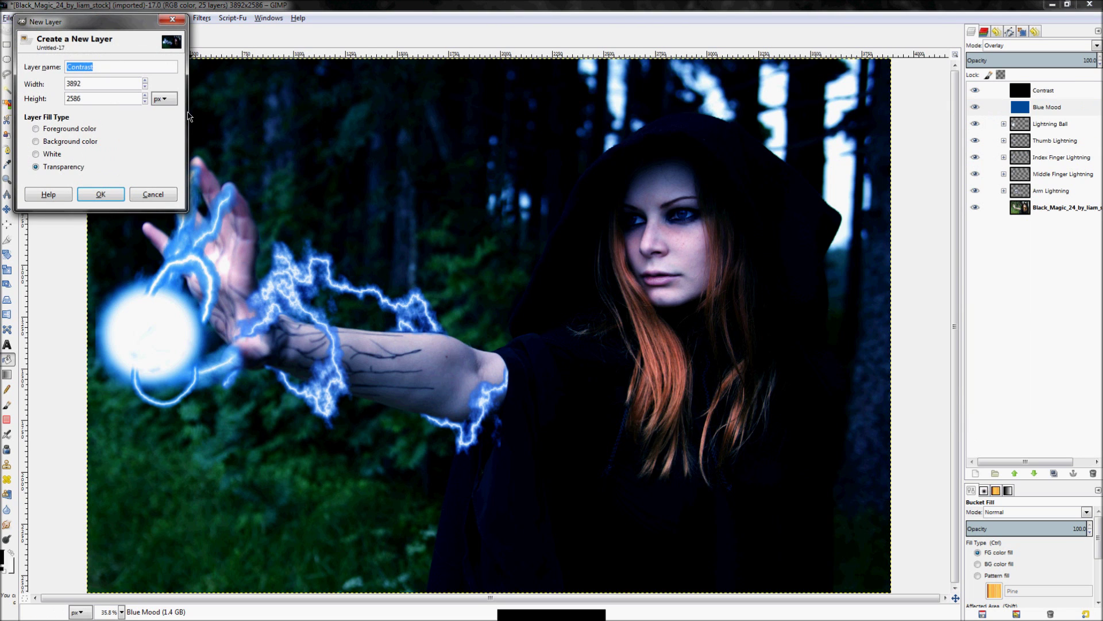
{"action": "type", "text": "Color"}
{"action": "key", "text": "Return"}
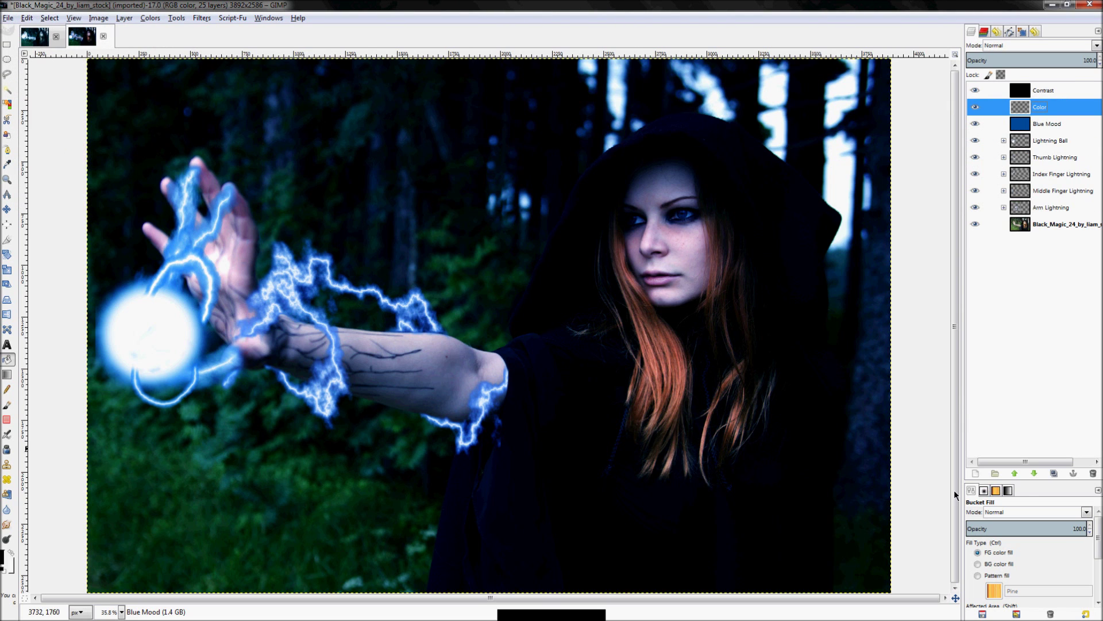
{"action": "left_click", "coordinate": [1050, 109]}
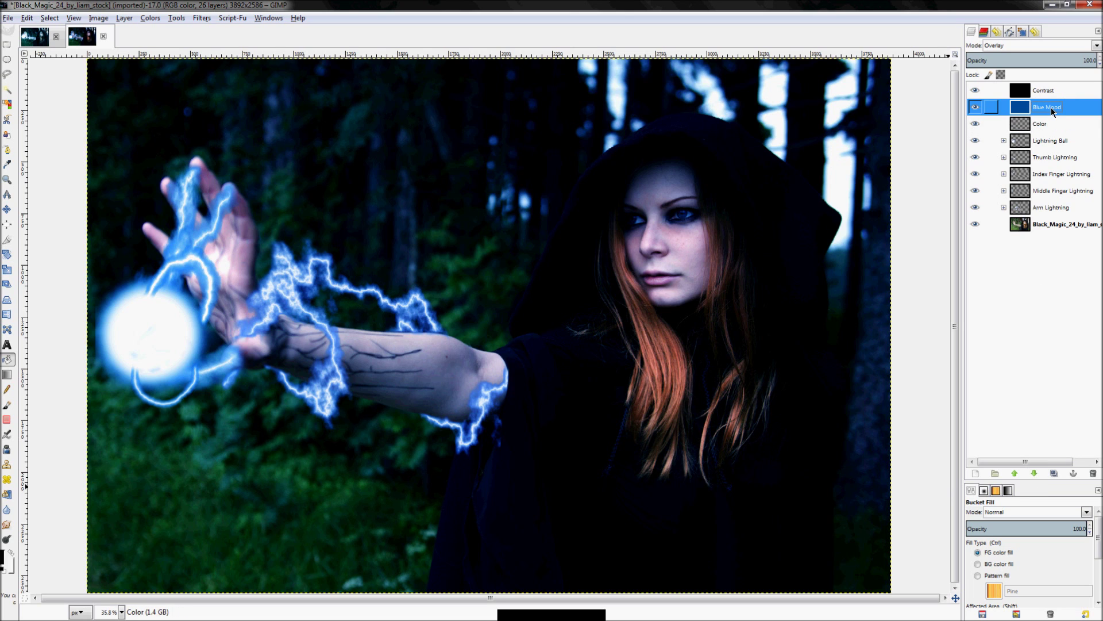
{"action": "left_click", "coordinate": [1043, 90]}
{"action": "left_click", "coordinate": [1041, 124]}
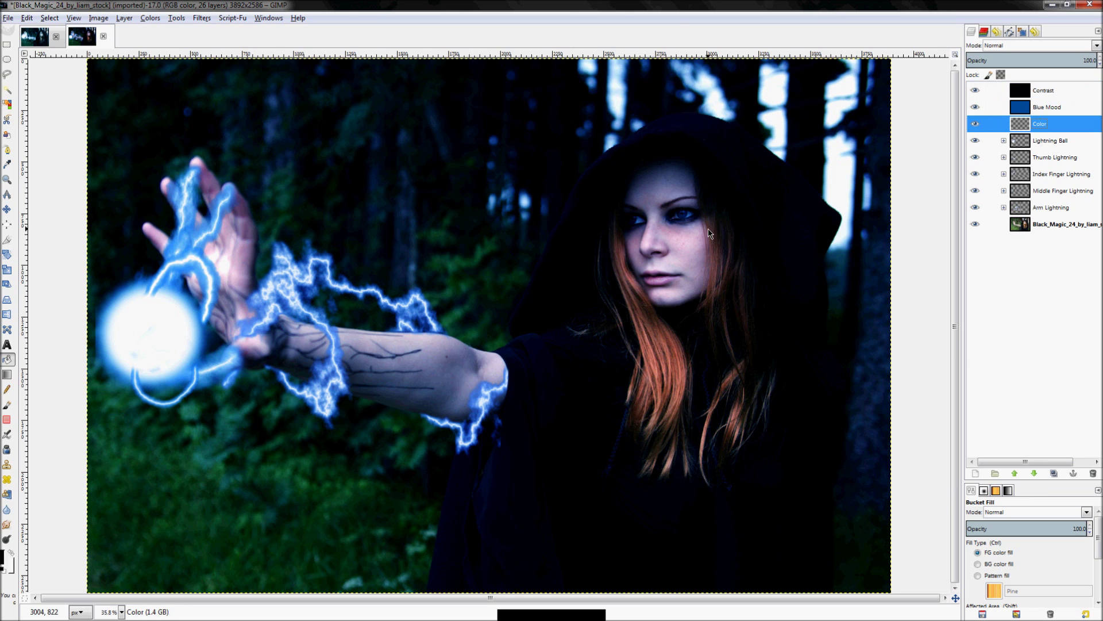
Fill the Color layer black, set it to Color mode, and lower opacity to about 77
{"action": "left_click", "coordinate": [488, 362]}
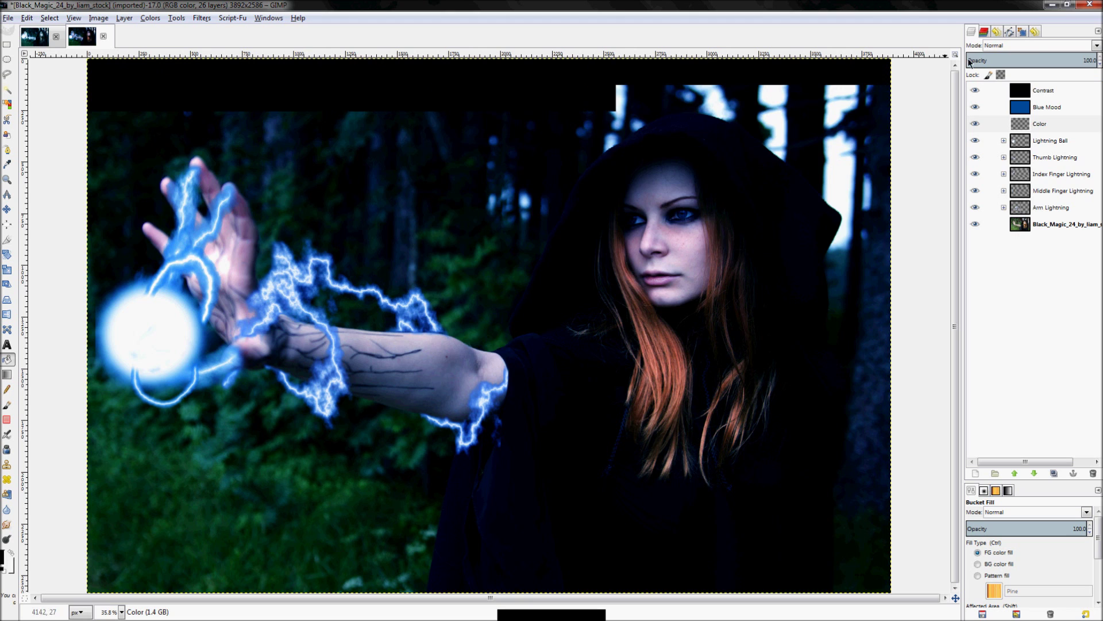
{"action": "left_click", "coordinate": [1039, 44]}
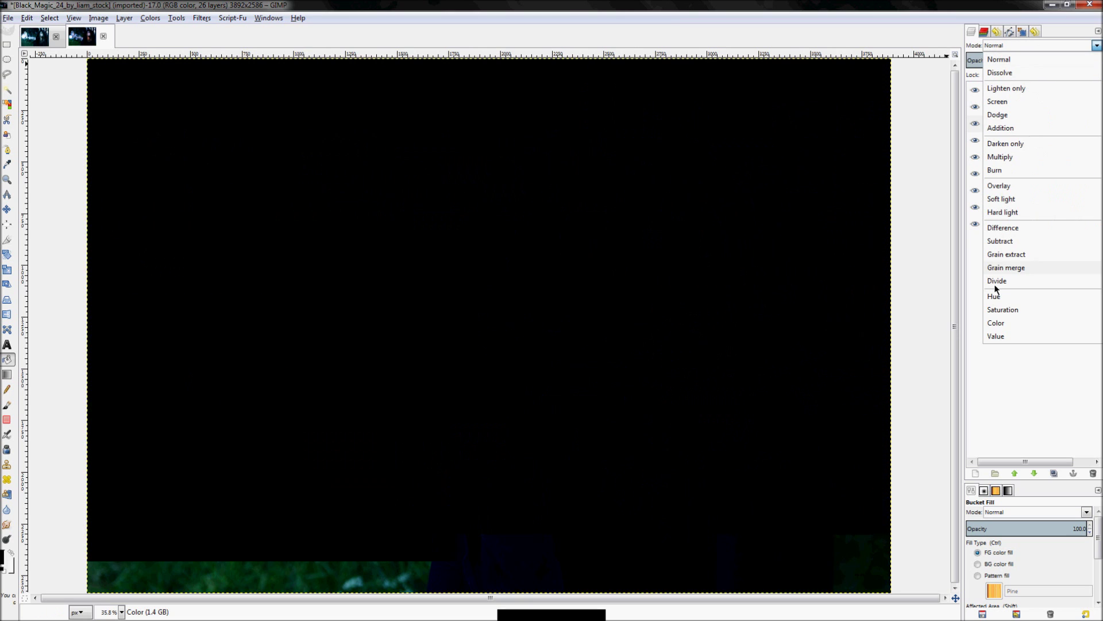
{"action": "left_click", "coordinate": [997, 323]}
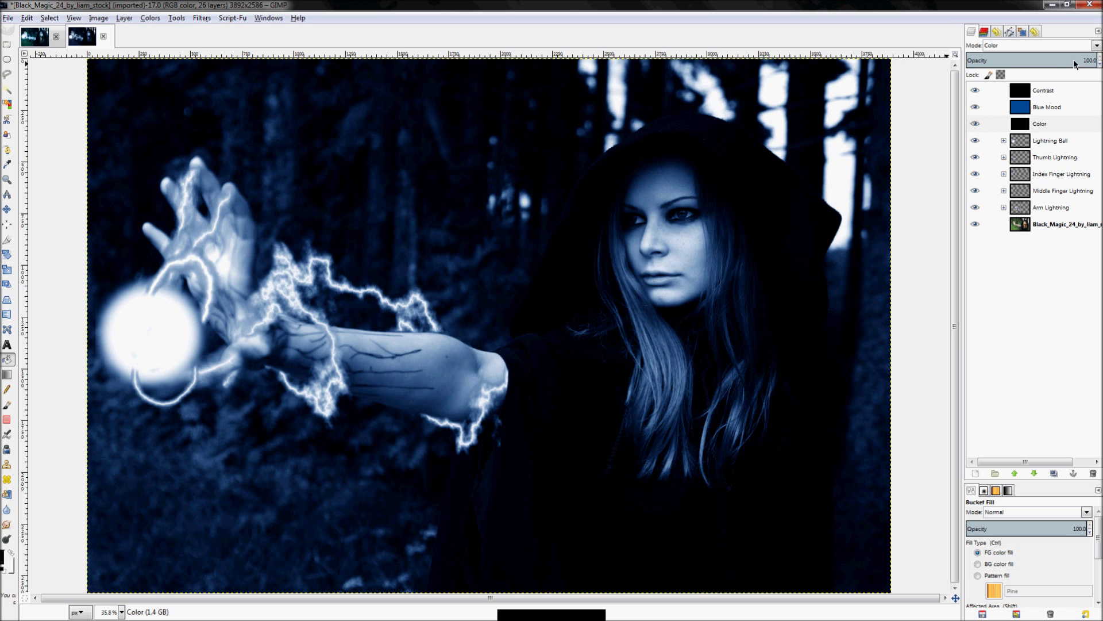
{"action": "left_click_drag", "start_coordinate": [1078, 60], "coordinate": [771, 65]}
{"action": "left_click", "coordinate": [29, 39]}
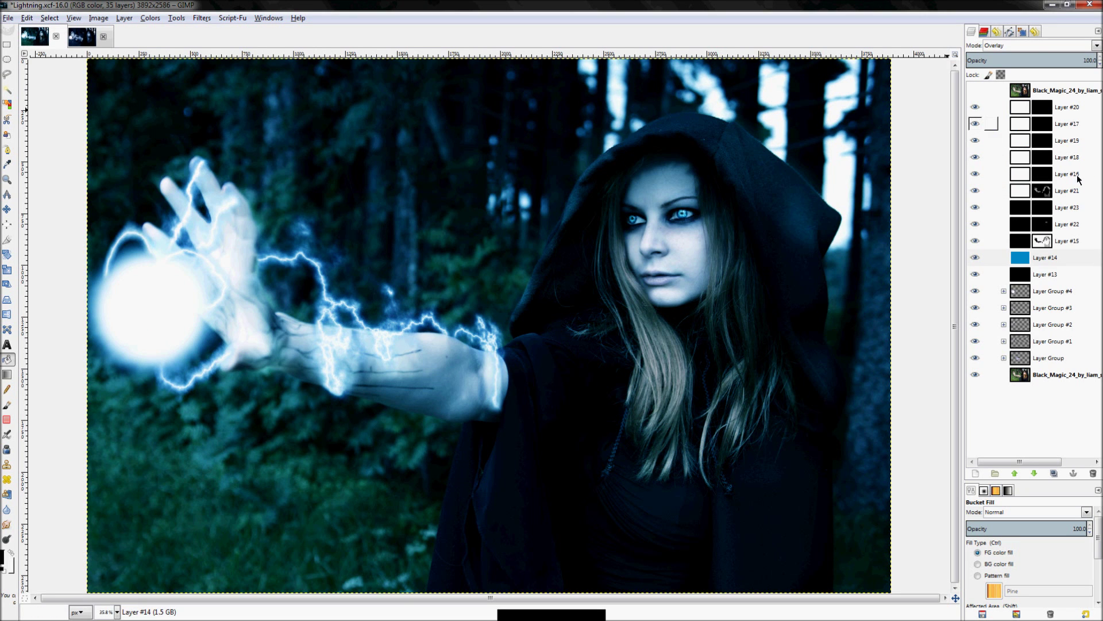
Check Layer #13 in the reference, then drop the Color layer's opacity to about 50 and compare
{"action": "left_click", "coordinate": [1047, 276]}
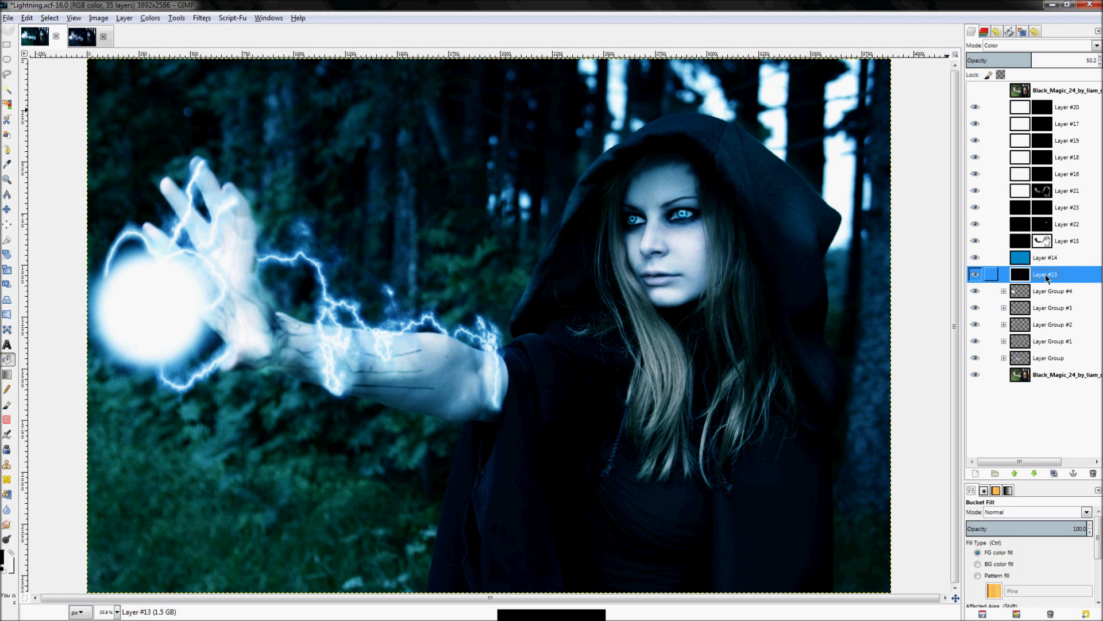
{"action": "left_click", "coordinate": [82, 36]}
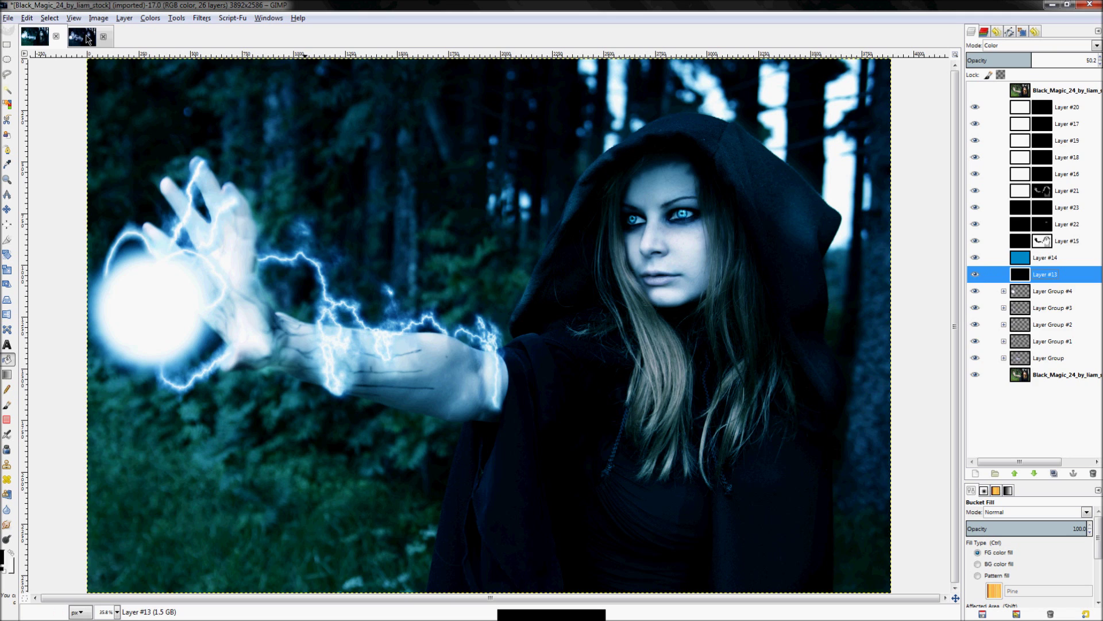
{"action": "left_click_drag", "start_coordinate": [1075, 65], "coordinate": [777, 79]}
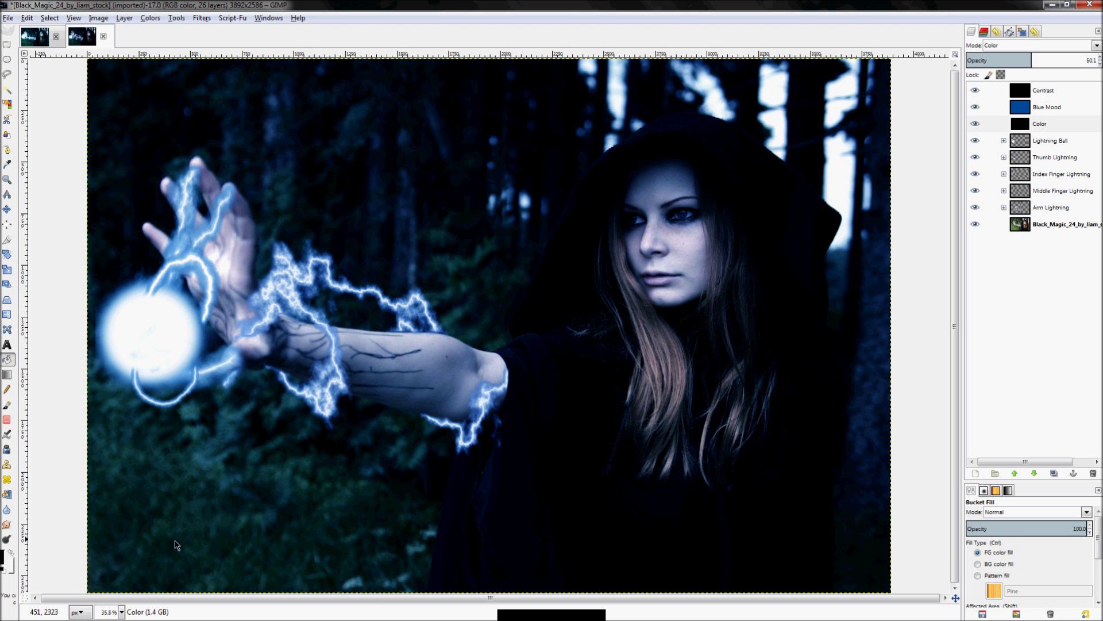
{"action": "left_click", "coordinate": [976, 124]}
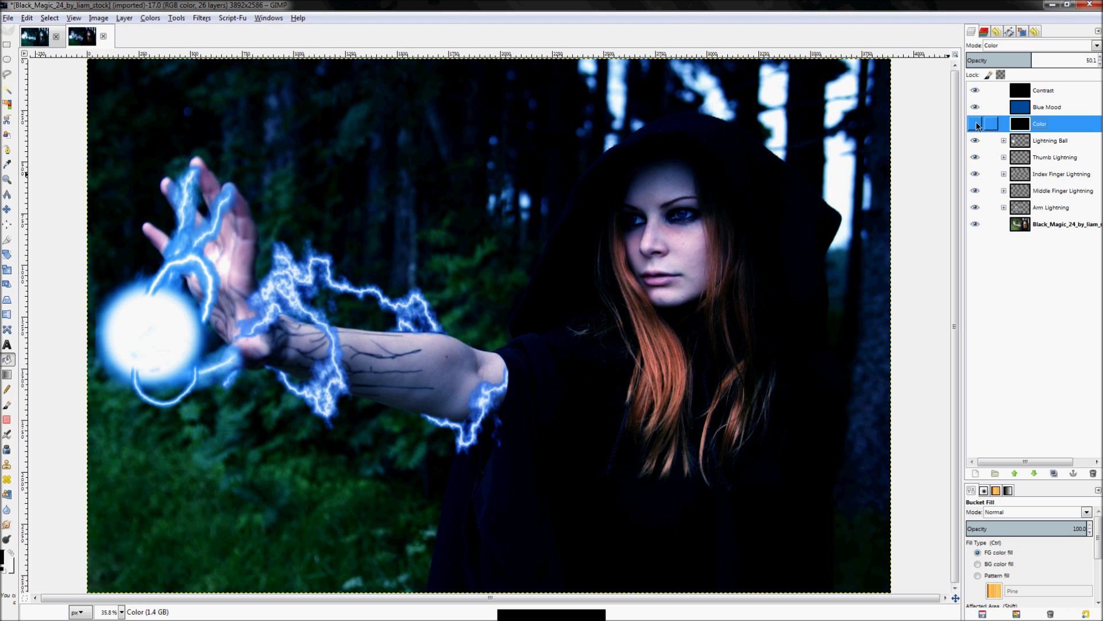
{"action": "left_click", "coordinate": [976, 124]}
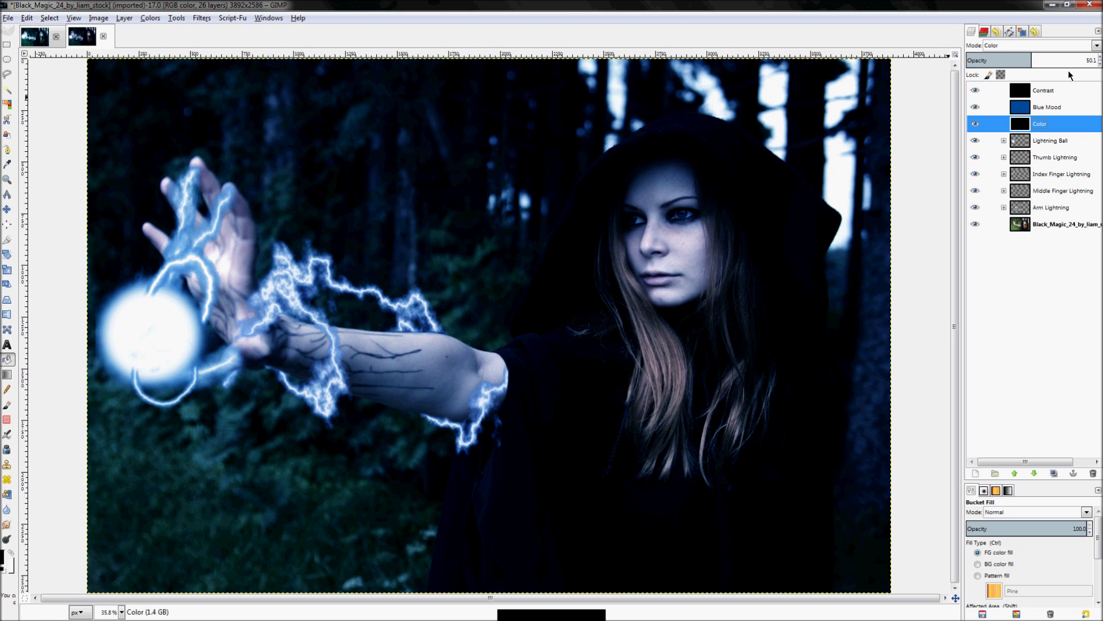
{"action": "left_click", "coordinate": [1007, 112]}
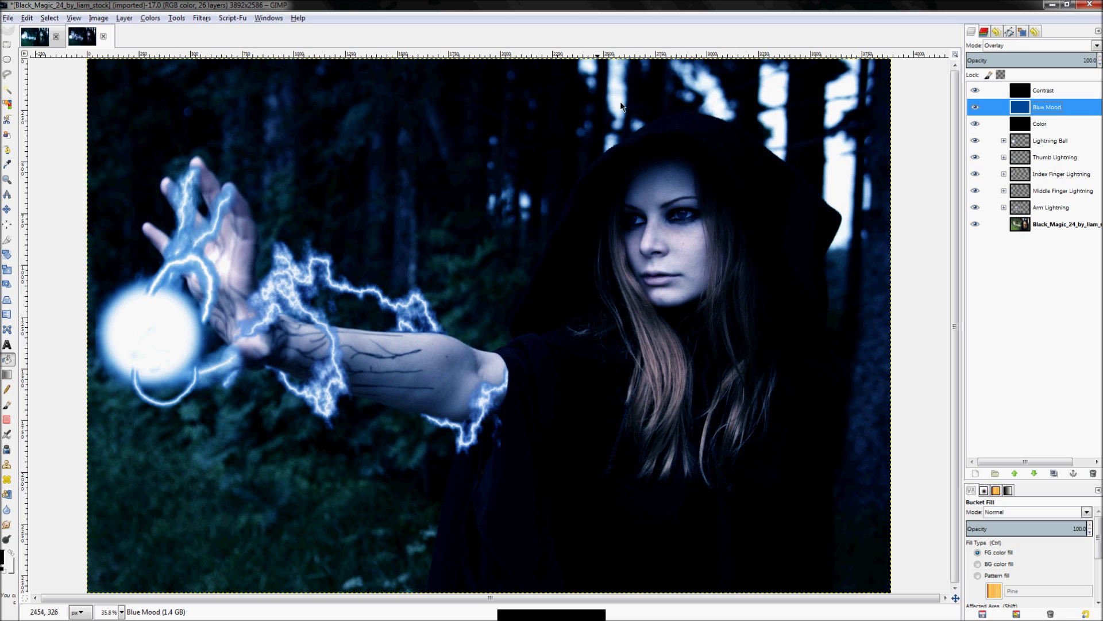
Toggle the Contrast layer's visibility and compare the working image with the Lightning.xcf reference
{"action": "left_click", "coordinate": [977, 90]}
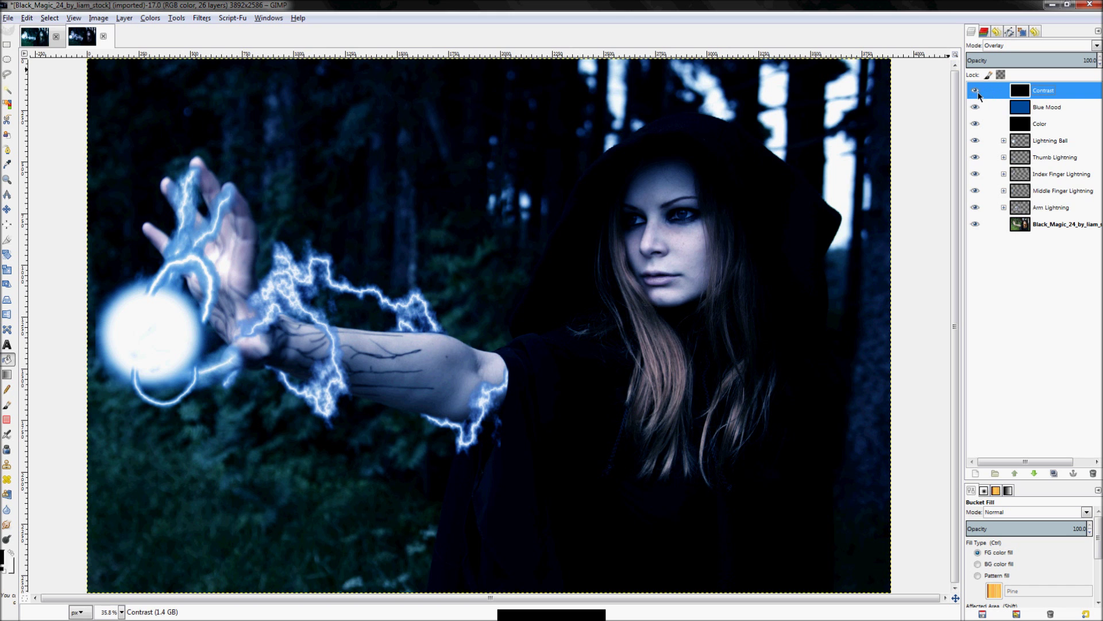
{"action": "left_click", "coordinate": [975, 91]}
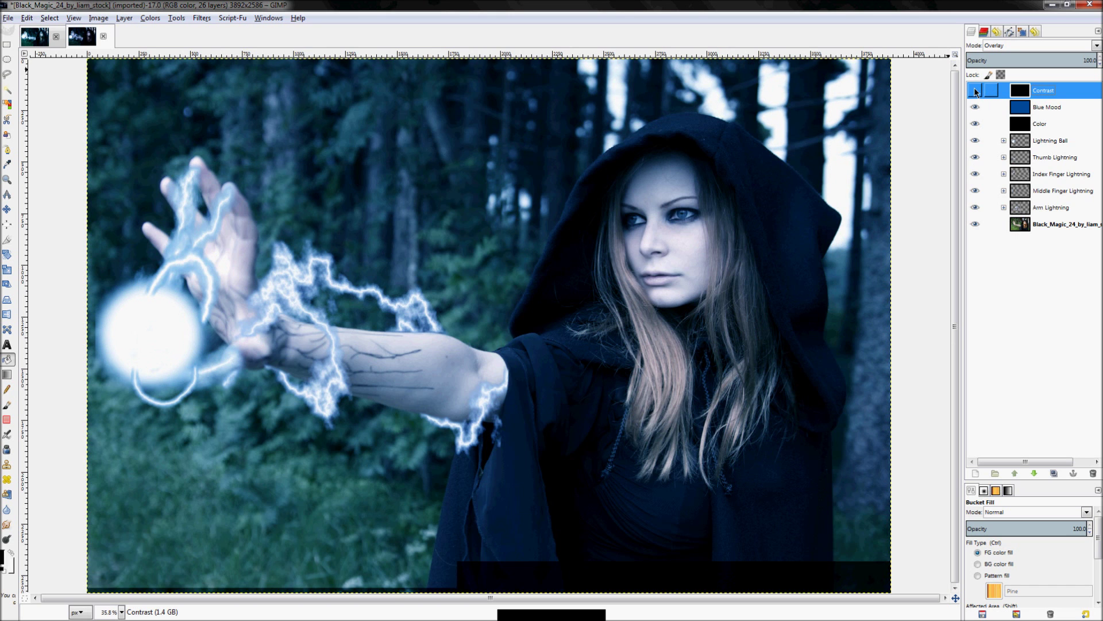
{"action": "left_click", "coordinate": [975, 91]}
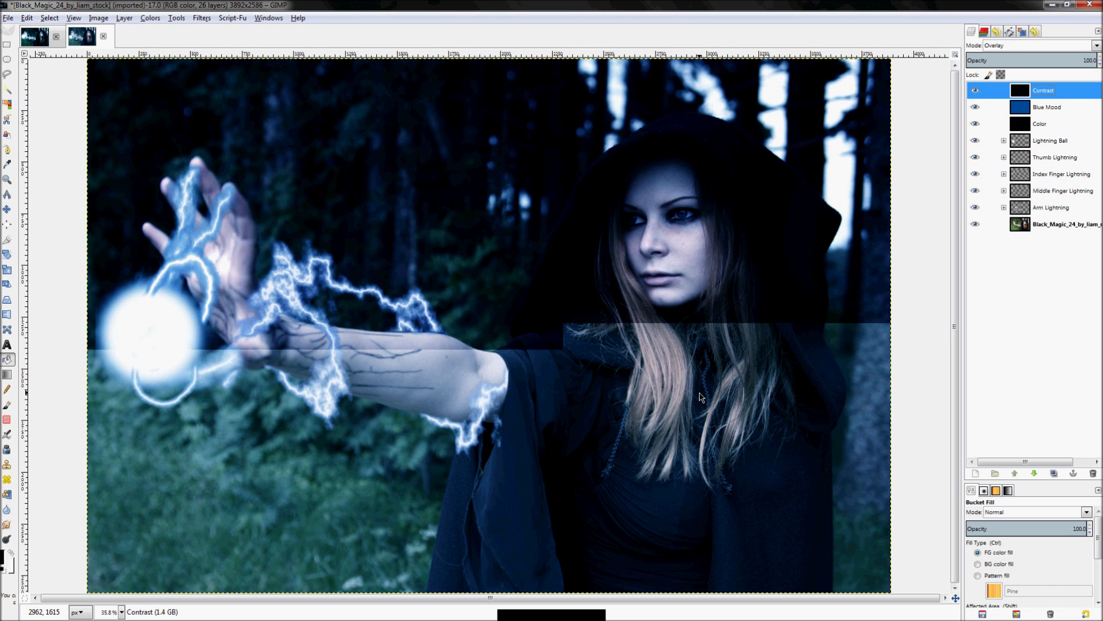
{"action": "left_click", "coordinate": [32, 40]}
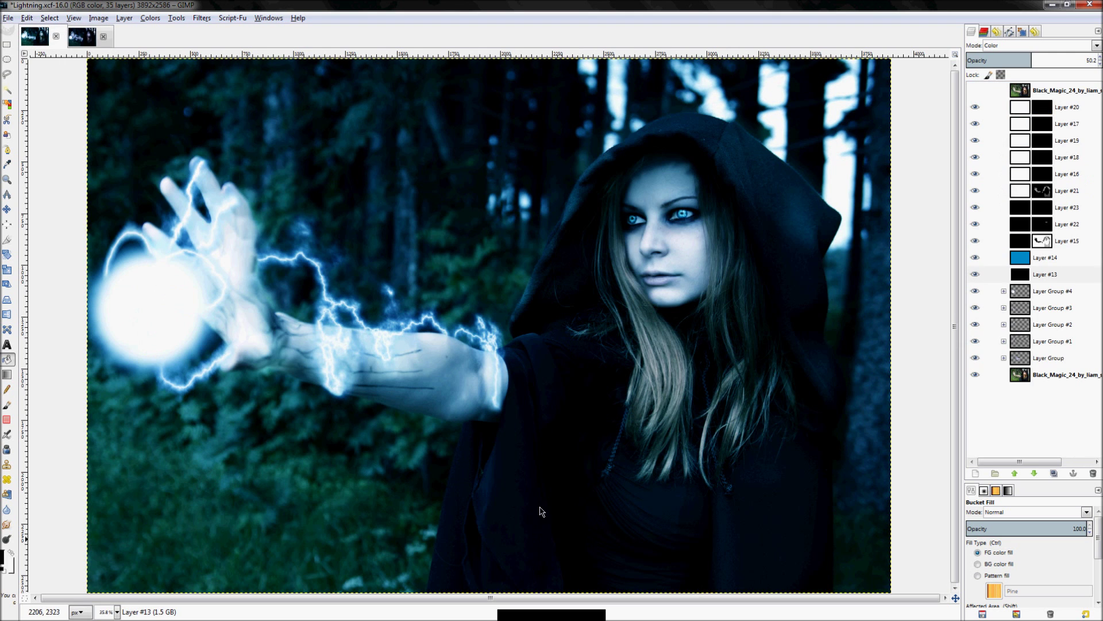
{"action": "left_click", "coordinate": [70, 37]}
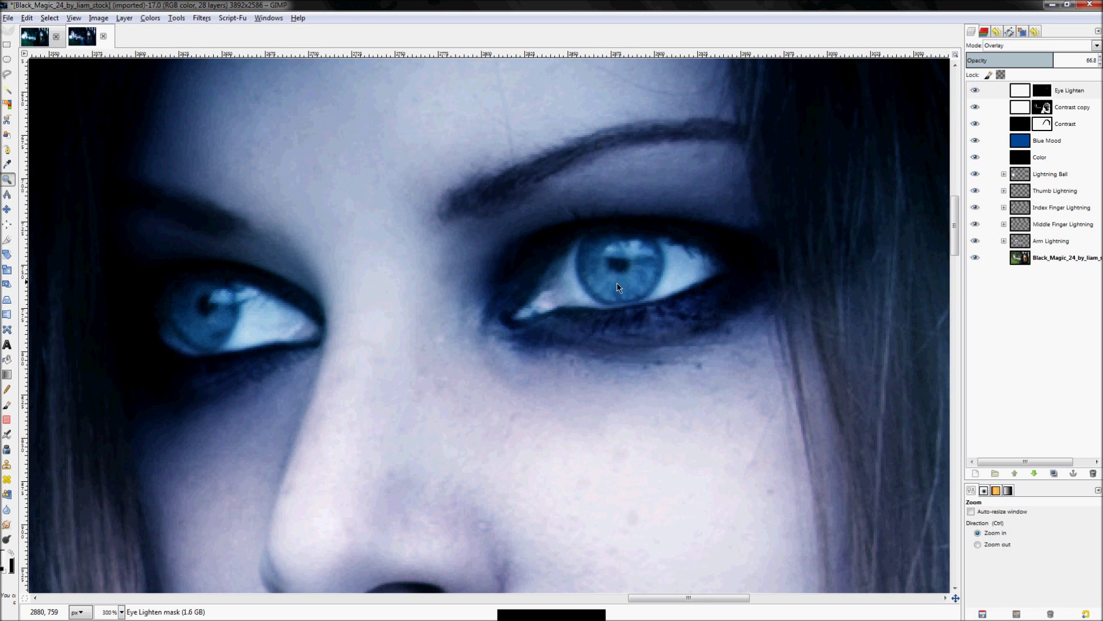
{"action": "right_click", "coordinate": [1054, 89]}
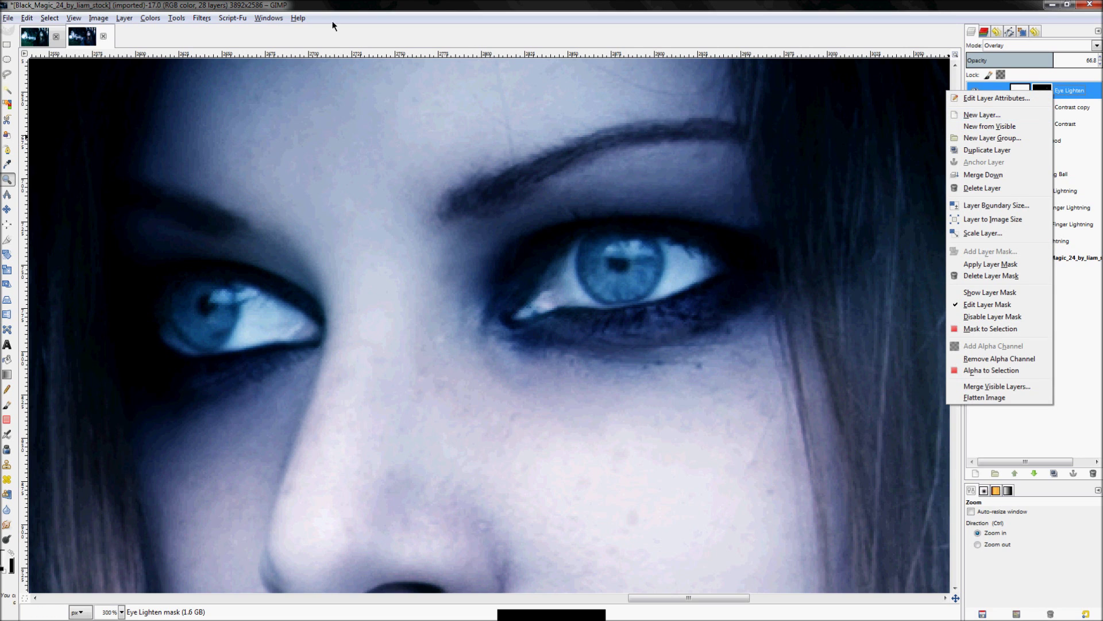
Create a new transparent layer named Eye Lightne in the hooded-woman image
{"action": "left_click", "coordinate": [57, 38]}
{"action": "left_click", "coordinate": [33, 41]}
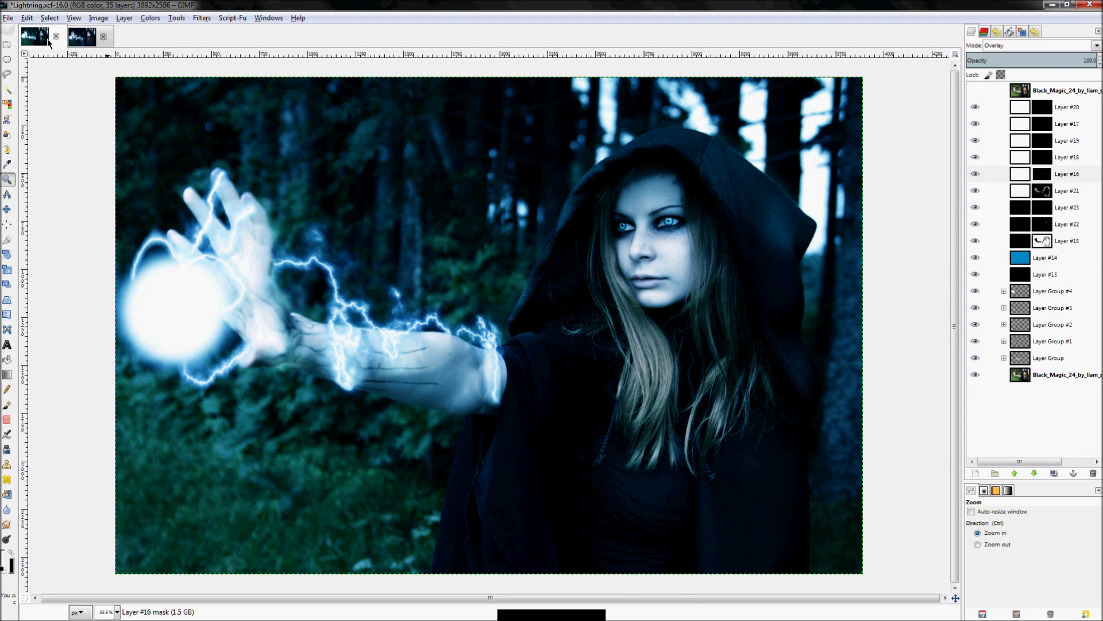
{"action": "left_click", "coordinate": [86, 45]}
{"action": "right_click", "coordinate": [992, 90]}
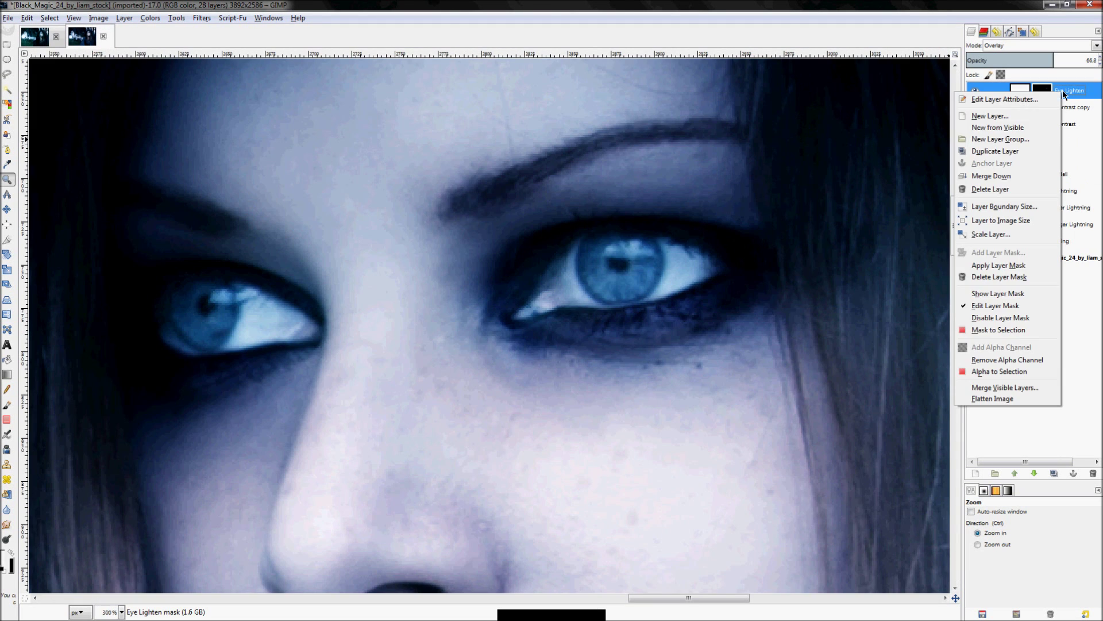
{"action": "left_click", "coordinate": [1039, 117]}
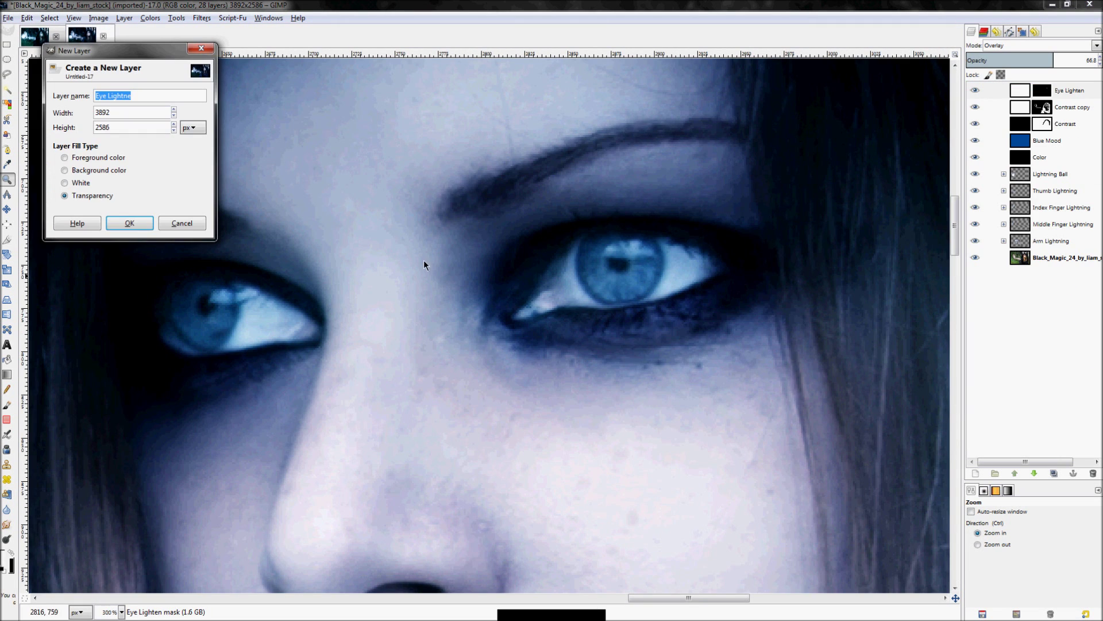
{"action": "left_click", "coordinate": [130, 224]}
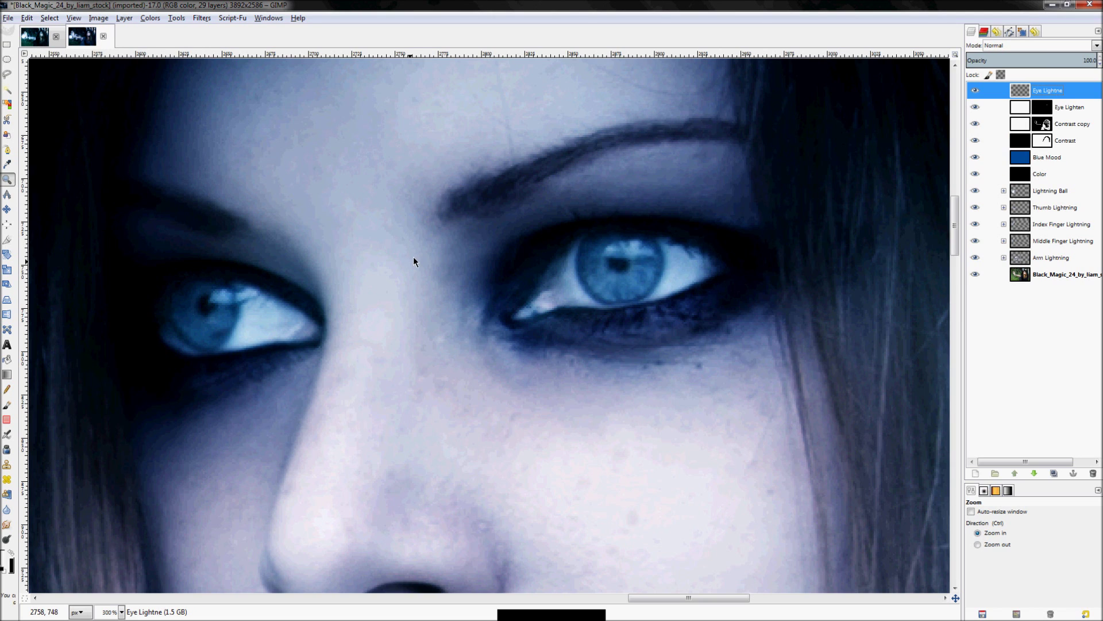
Bucket-fill Eye Lightne with white and set its blend mode to Overlay
{"action": "key", "text": "shift+b"}
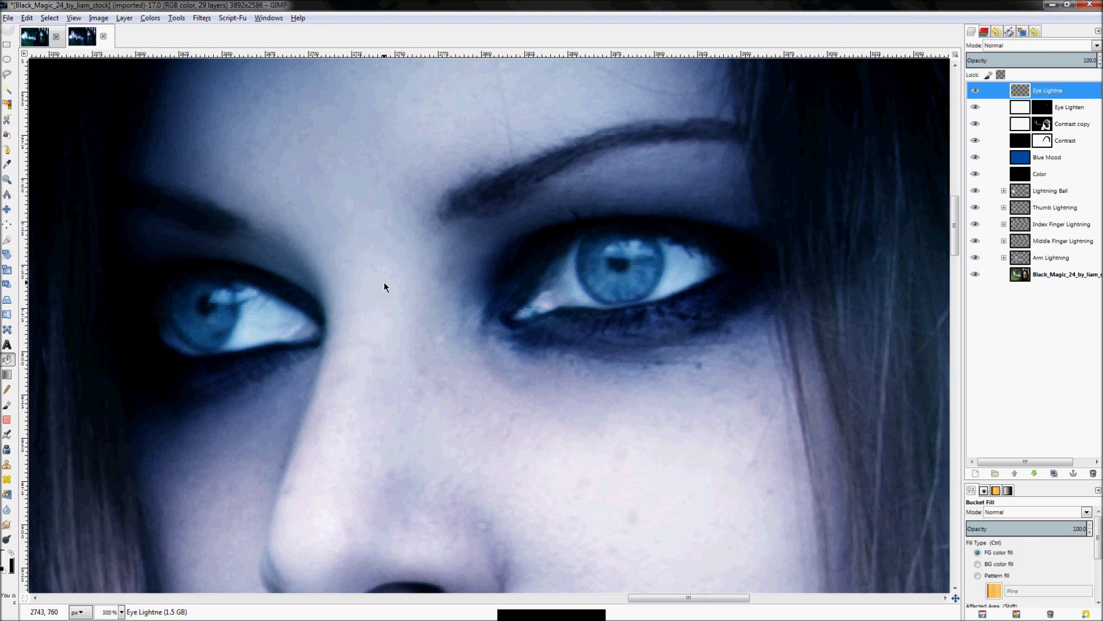
{"action": "left_click", "coordinate": [511, 314]}
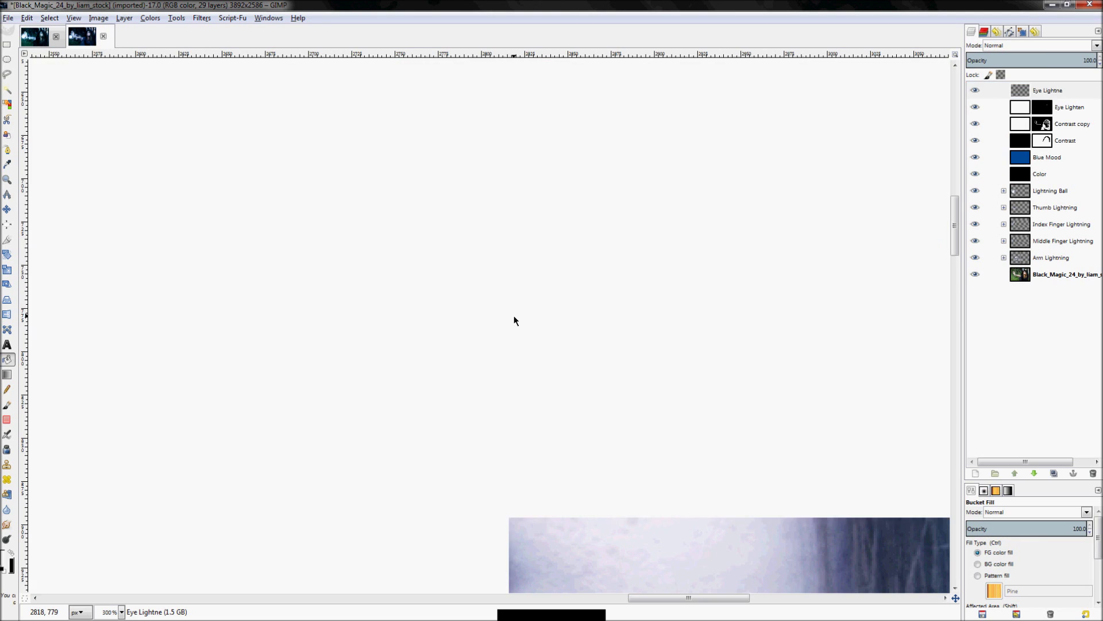
{"action": "left_click", "coordinate": [1030, 45]}
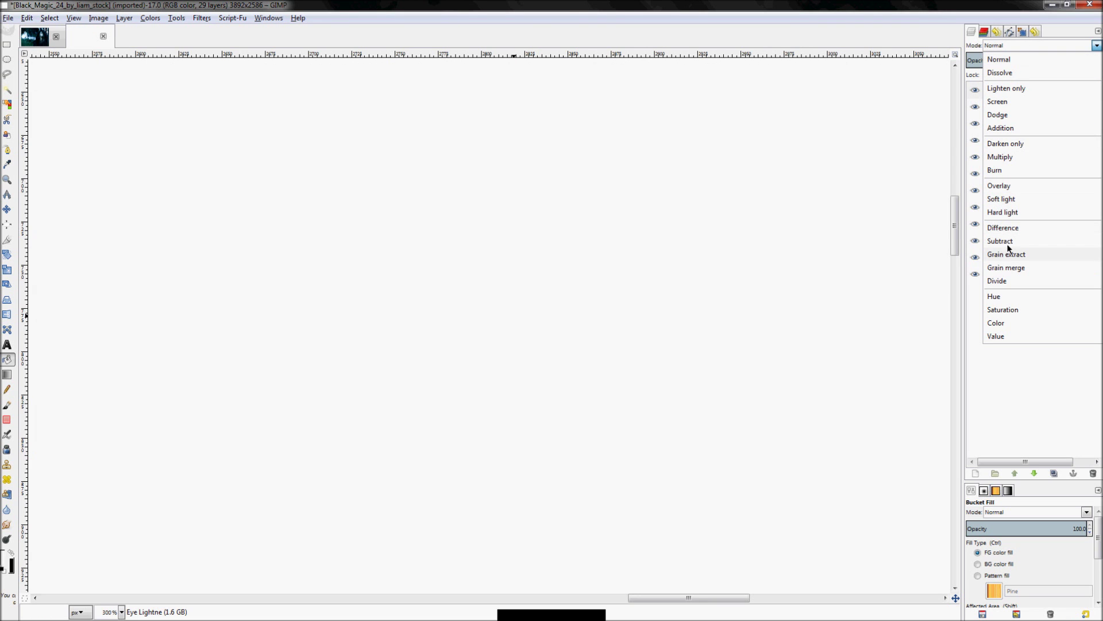
{"action": "left_click", "coordinate": [1043, 191]}
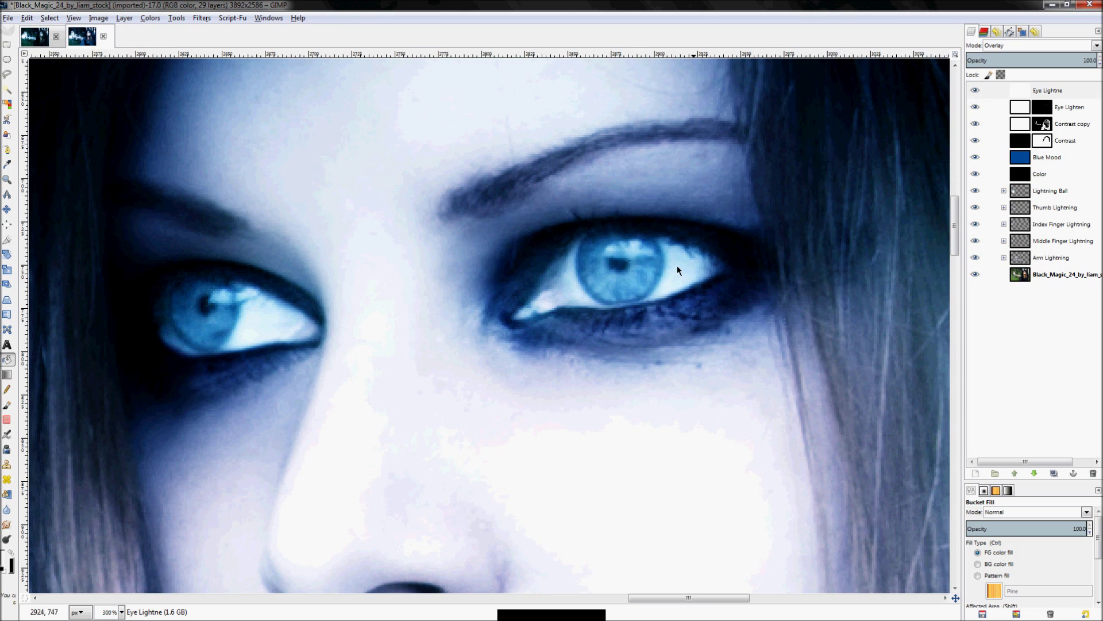
Add a Black (full transparency) layer mask to Eye Lightne
{"action": "left_click", "coordinate": [1044, 91]}
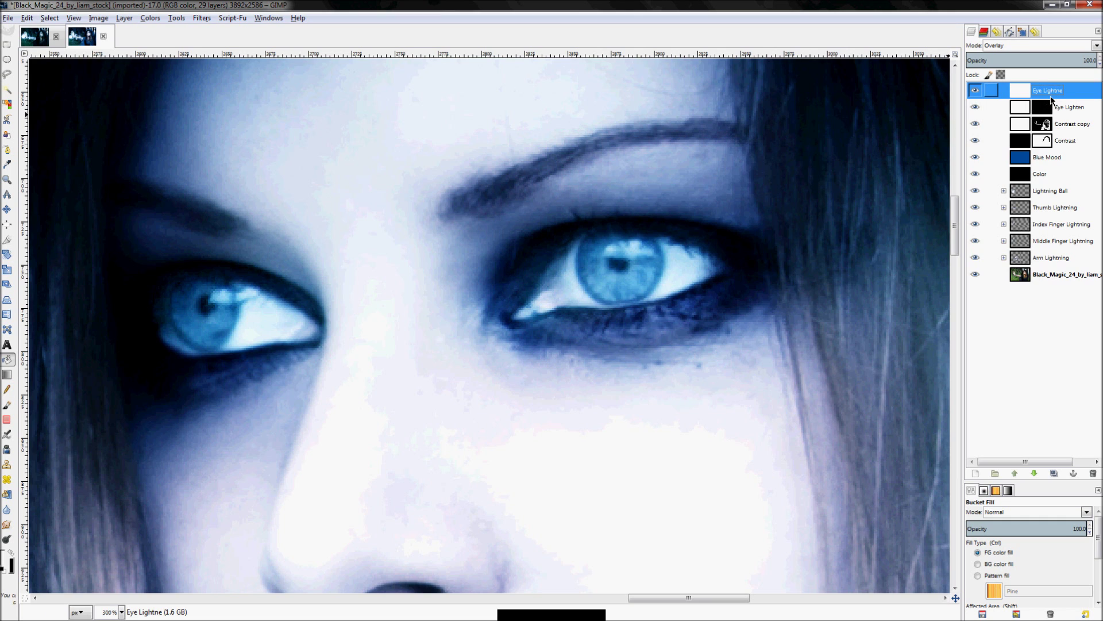
{"action": "right_click", "coordinate": [1054, 97]}
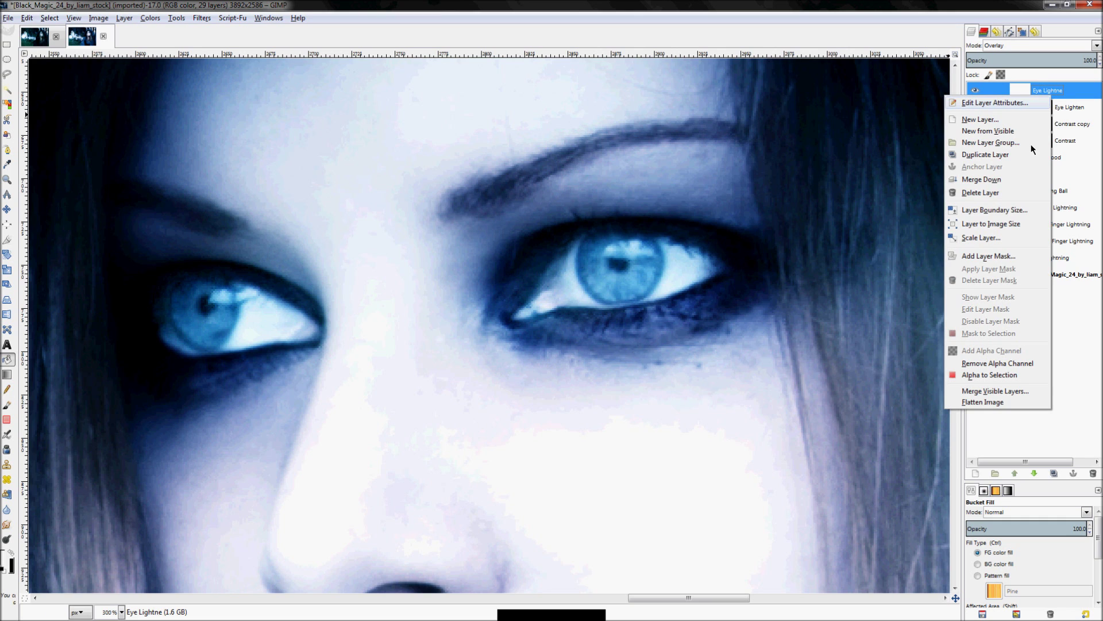
{"action": "left_click", "coordinate": [1002, 257]}
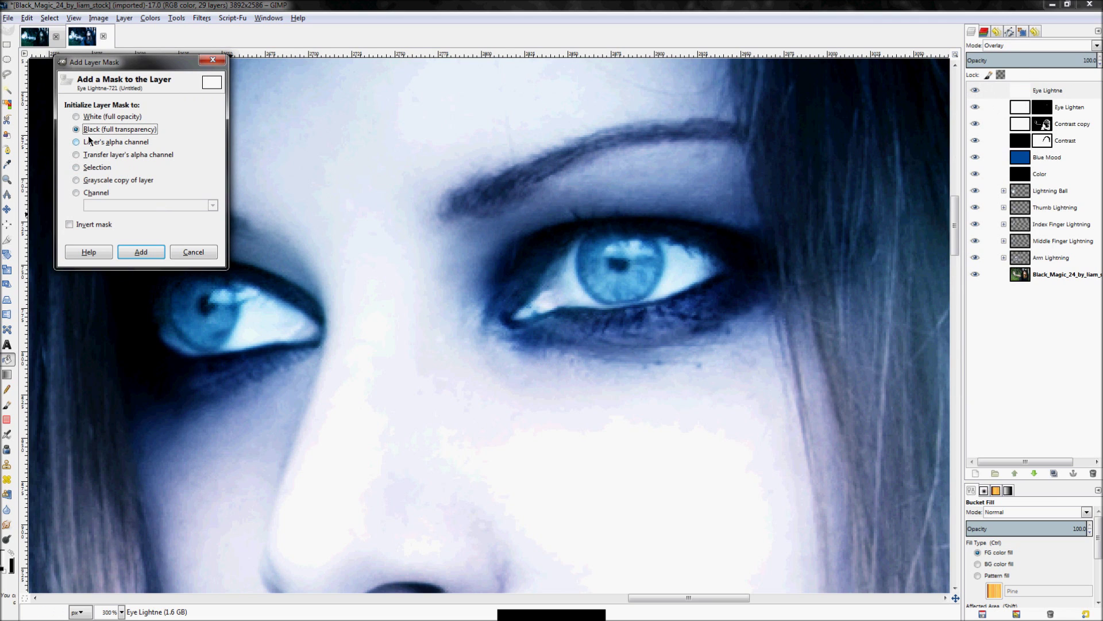
{"action": "left_click", "coordinate": [140, 252]}
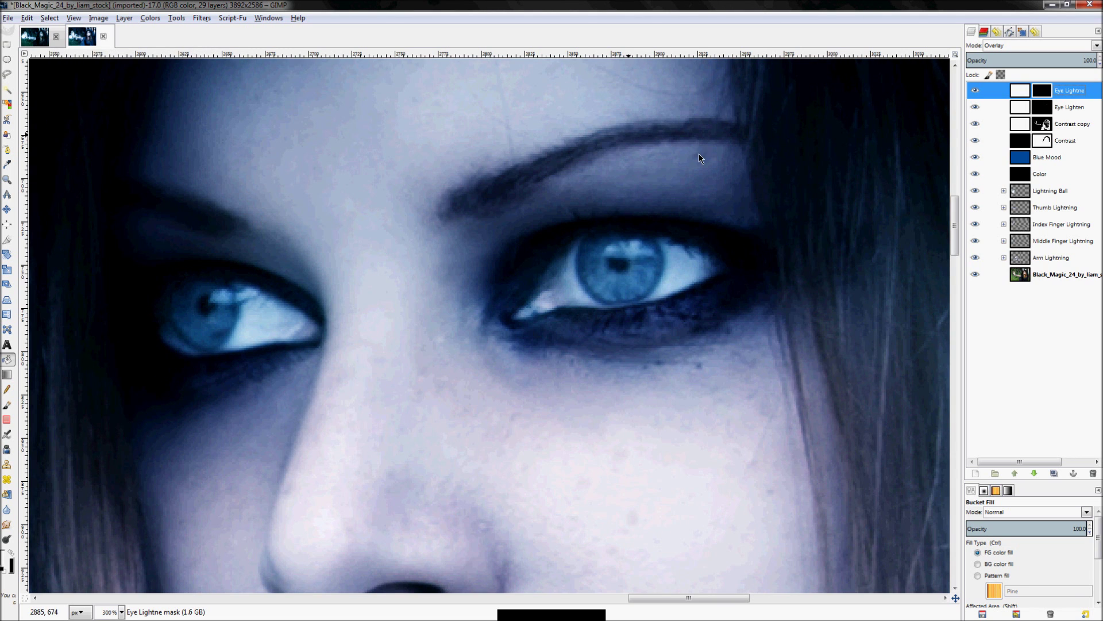
Paint white over the iris on the Eye Lightne mask with a soft brush shrunk to 31
{"action": "key", "text": "p"}
{"action": "key", "text": "bracketright"}
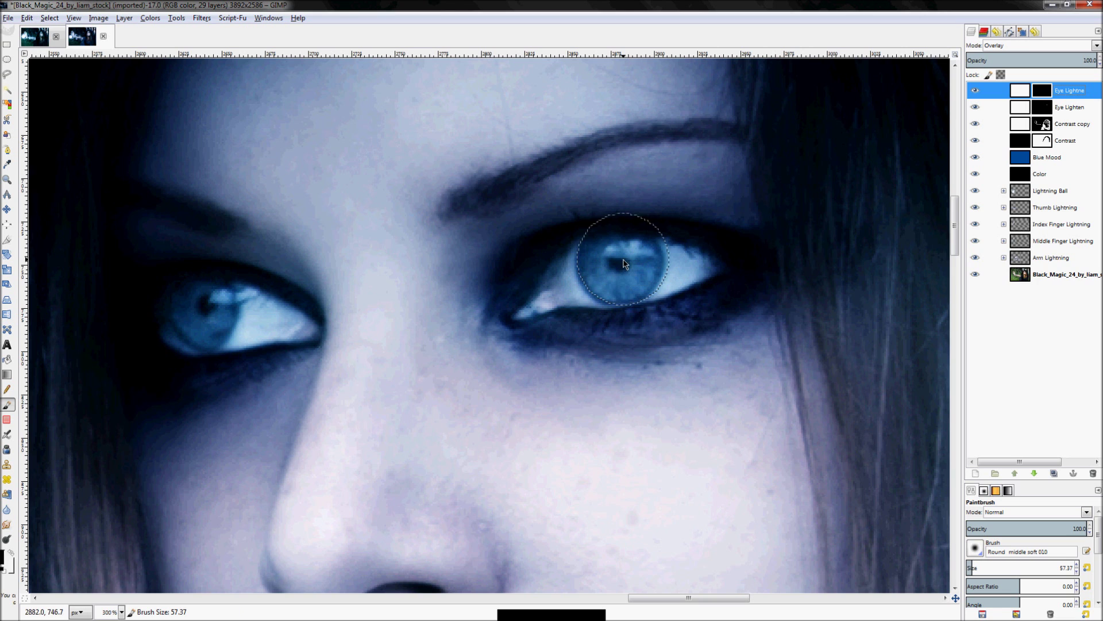
{"action": "key", "text": "x"}
{"action": "key", "text": "bracketleft"}
{"action": "key", "text": "4"}
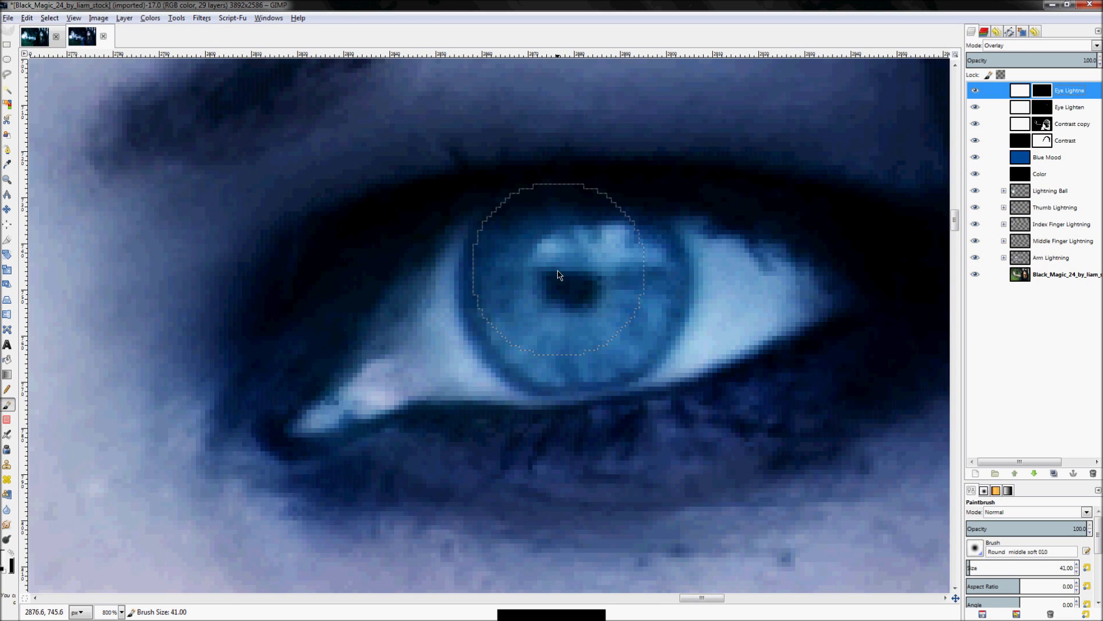
{"action": "key", "text": "bracketleft"}
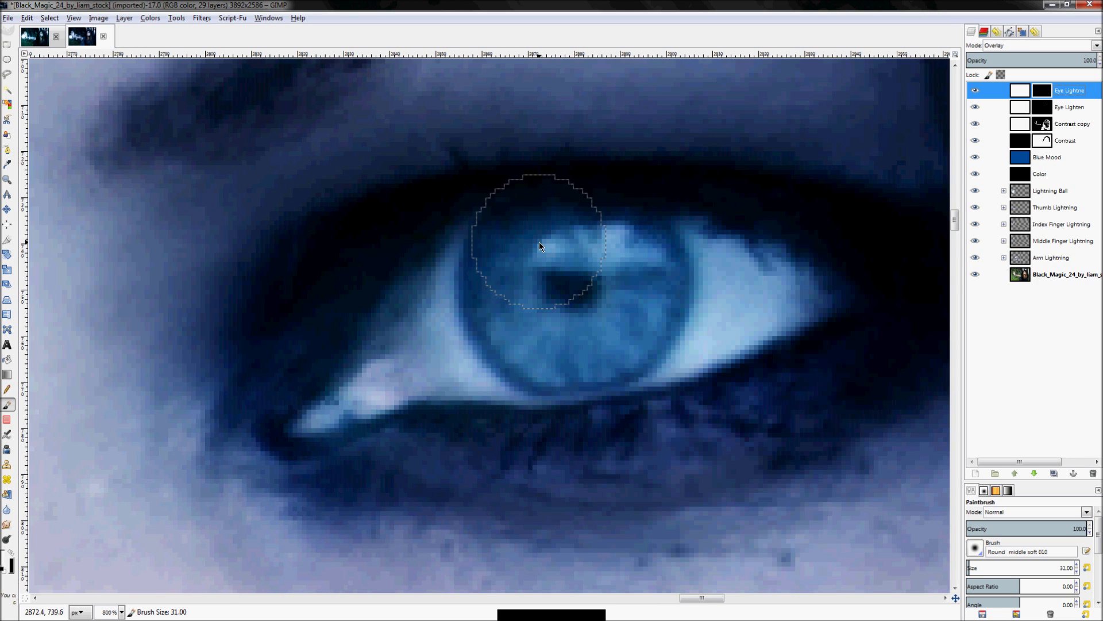
{"action": "key", "text": "z"}
{"action": "key", "text": "p"}
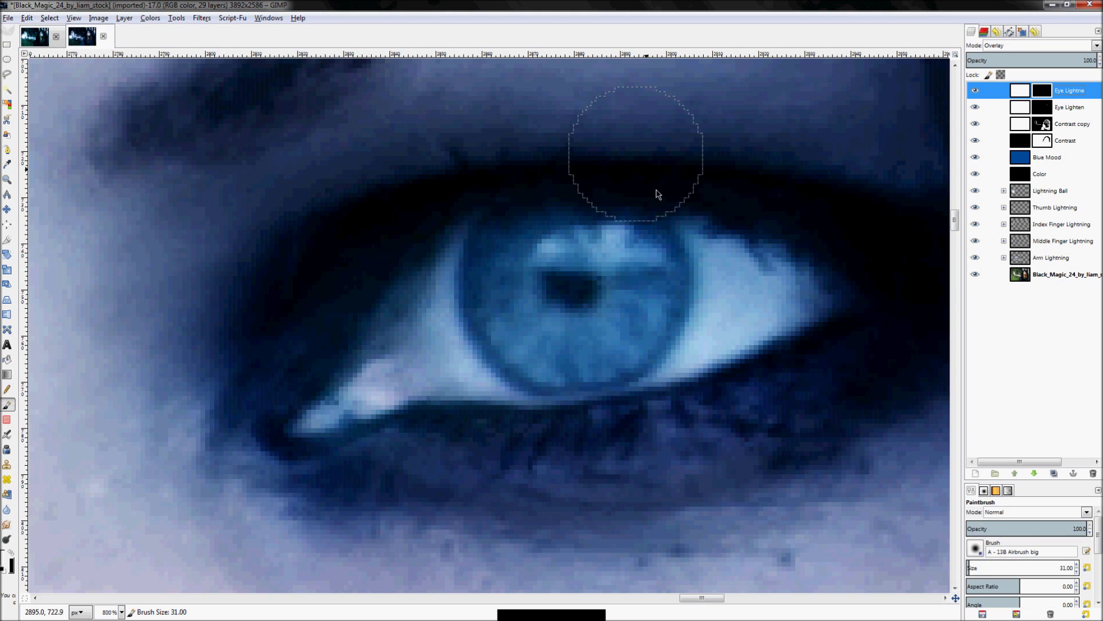
{"action": "mouse_move", "coordinate": [626, 306]}
{"action": "left_mouse_down"}
{"action": "mouse_move", "coordinate": [542, 282]}
{"action": "mouse_move", "coordinate": [548, 318]}
{"action": "mouse_move", "coordinate": [577, 275]}
{"action": "mouse_move", "coordinate": [572, 318]}
{"action": "mouse_move", "coordinate": [587, 245]}
{"action": "mouse_move", "coordinate": [528, 271]}
{"action": "mouse_move", "coordinate": [542, 316]}
{"action": "mouse_move", "coordinate": [530, 310]}
{"action": "mouse_move", "coordinate": [536, 331]}
{"action": "mouse_move", "coordinate": [512, 313]}
{"action": "mouse_move", "coordinate": [565, 334]}
{"action": "mouse_move", "coordinate": [617, 301]}
{"action": "mouse_move", "coordinate": [616, 258]}
{"action": "mouse_move", "coordinate": [555, 262]}
{"action": "mouse_move", "coordinate": [530, 281]}
{"action": "mouse_move", "coordinate": [534, 265]}
{"action": "mouse_move", "coordinate": [561, 271]}
{"action": "mouse_move", "coordinate": [544, 293]}
{"action": "mouse_move", "coordinate": [610, 314]}
{"action": "mouse_move", "coordinate": [571, 290]}
{"action": "left_mouse_up"}
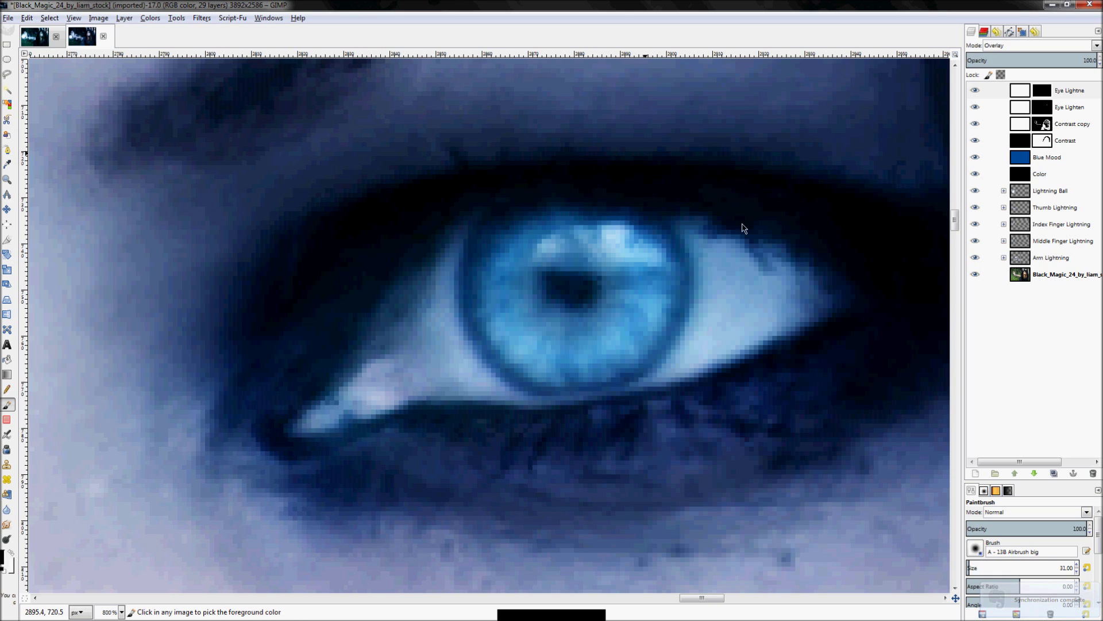
{"action": "key", "text": "z"}
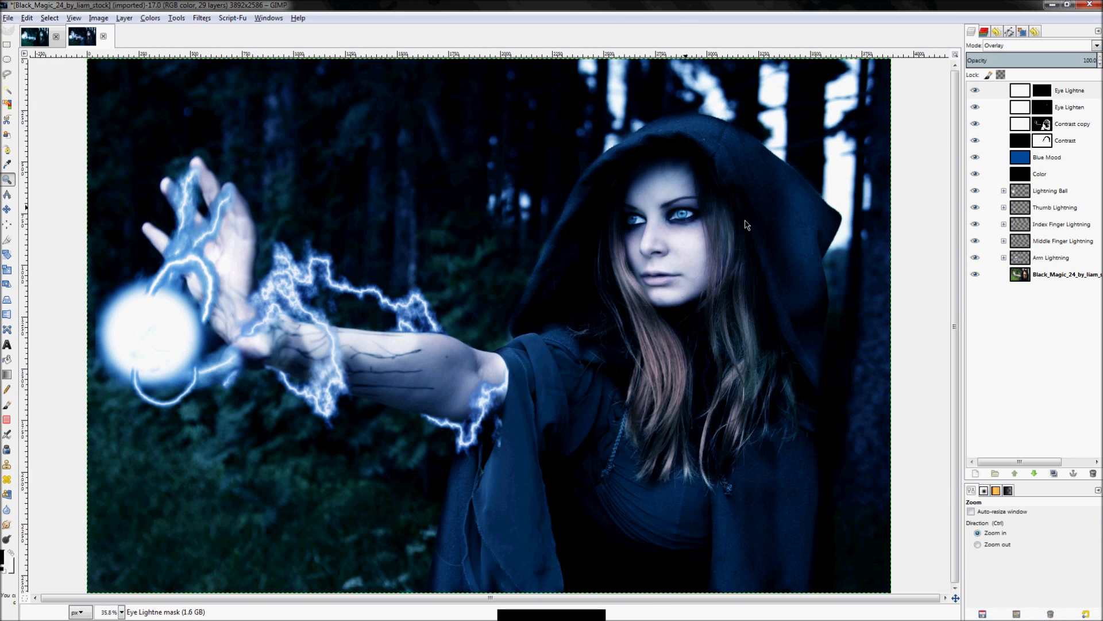
Zoom in on the woman's face, then close in on the right-hand eye
{"action": "key", "text": "ctrl"}
{"action": "left_click_drag", "start_coordinate": [550, 154], "coordinate": [769, 282]}
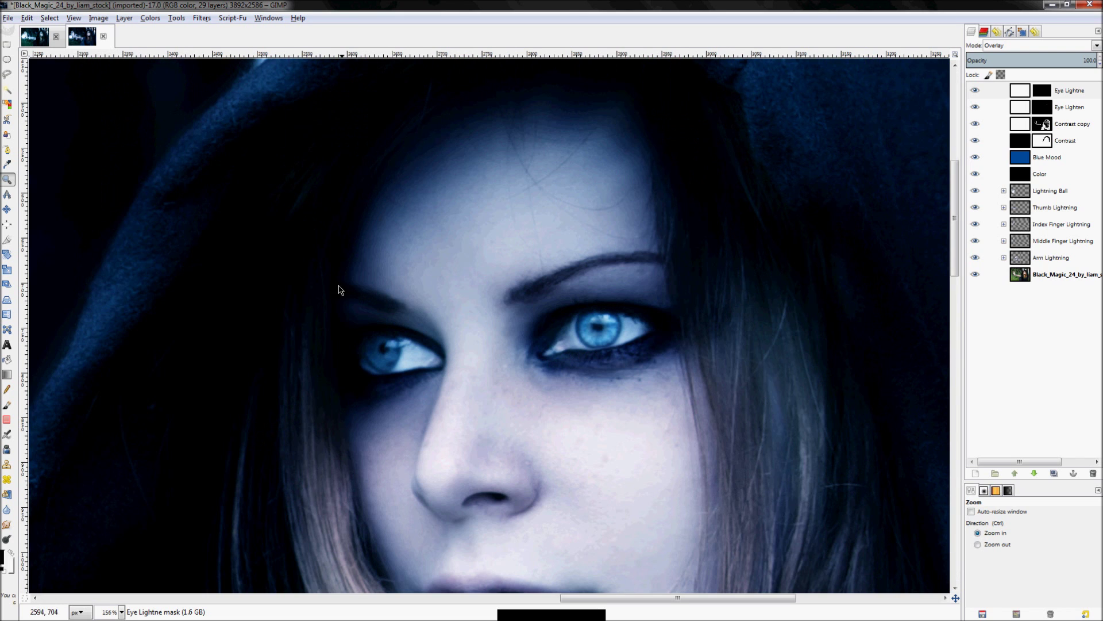
{"action": "left_click_drag", "start_coordinate": [466, 254], "coordinate": [726, 384]}
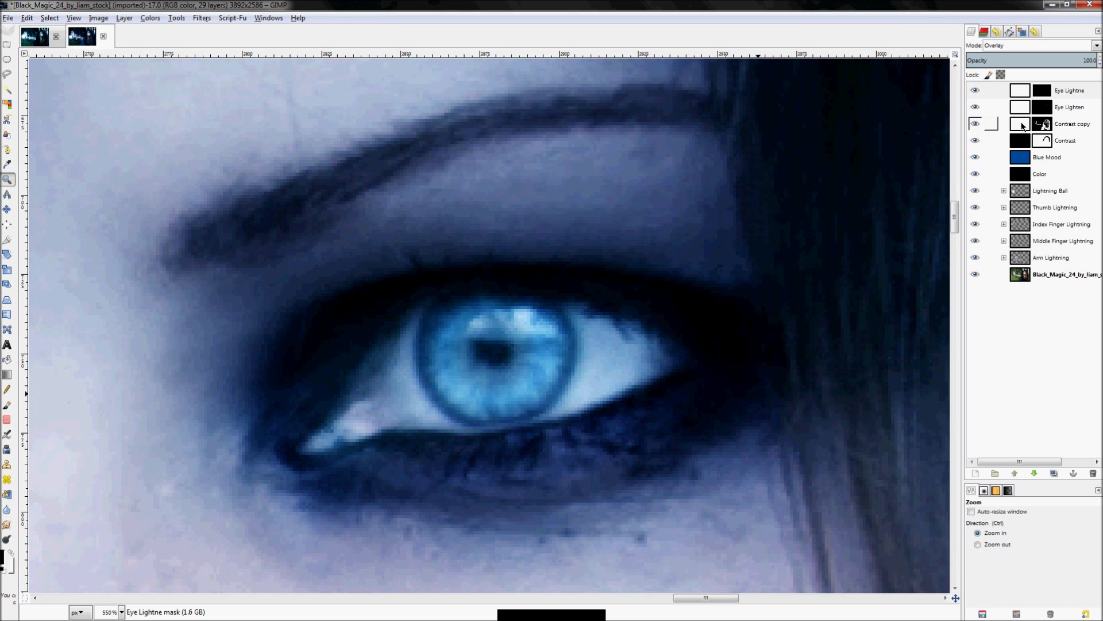
Create a new layer named Eye Lightne #1 above Eye Lightne
{"action": "left_click", "coordinate": [1075, 89]}
{"action": "right_click", "coordinate": [1072, 91]}
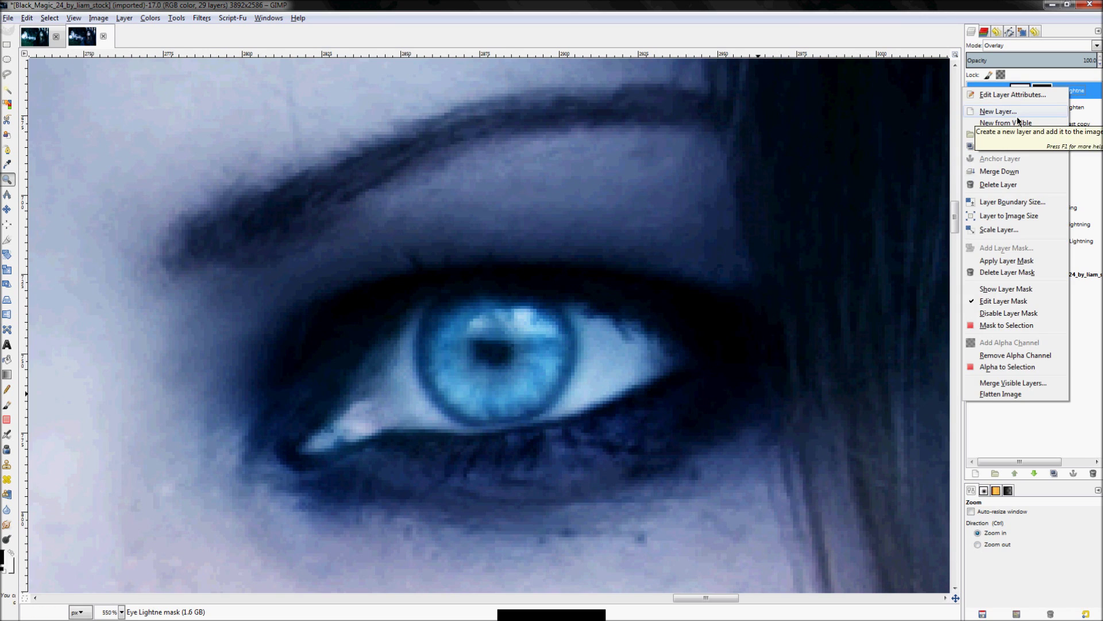
{"action": "left_click", "coordinate": [1016, 112]}
{"action": "key", "text": "p"}
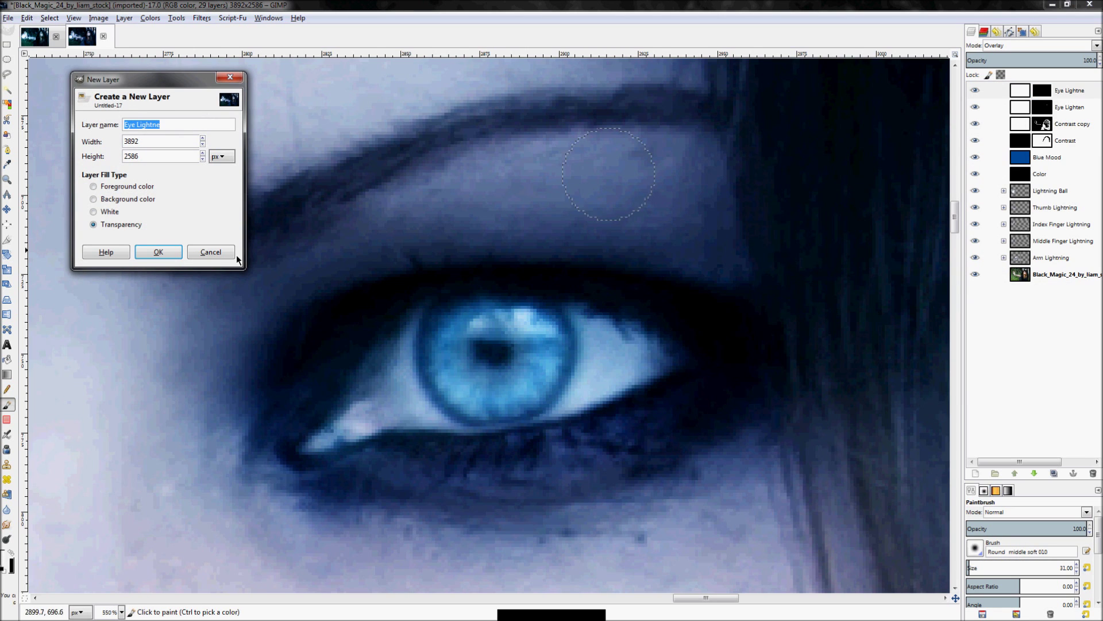
{"action": "left_click", "coordinate": [155, 250]}
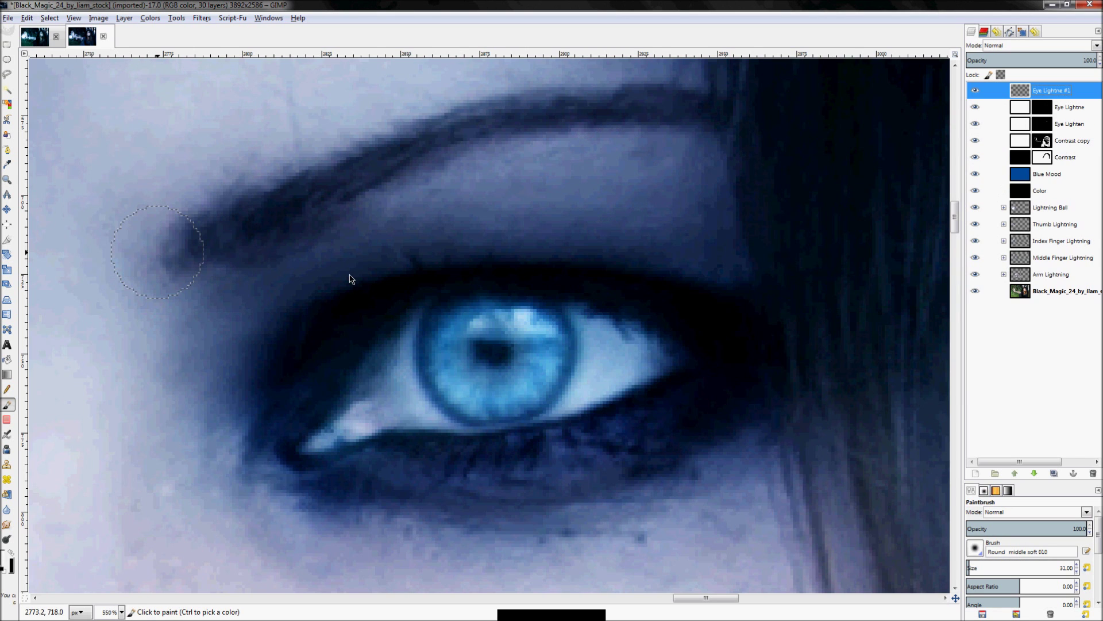
Fill Eye Lightne #1 with white and blend it in Overlay mode
{"action": "key", "text": "shift+b"}
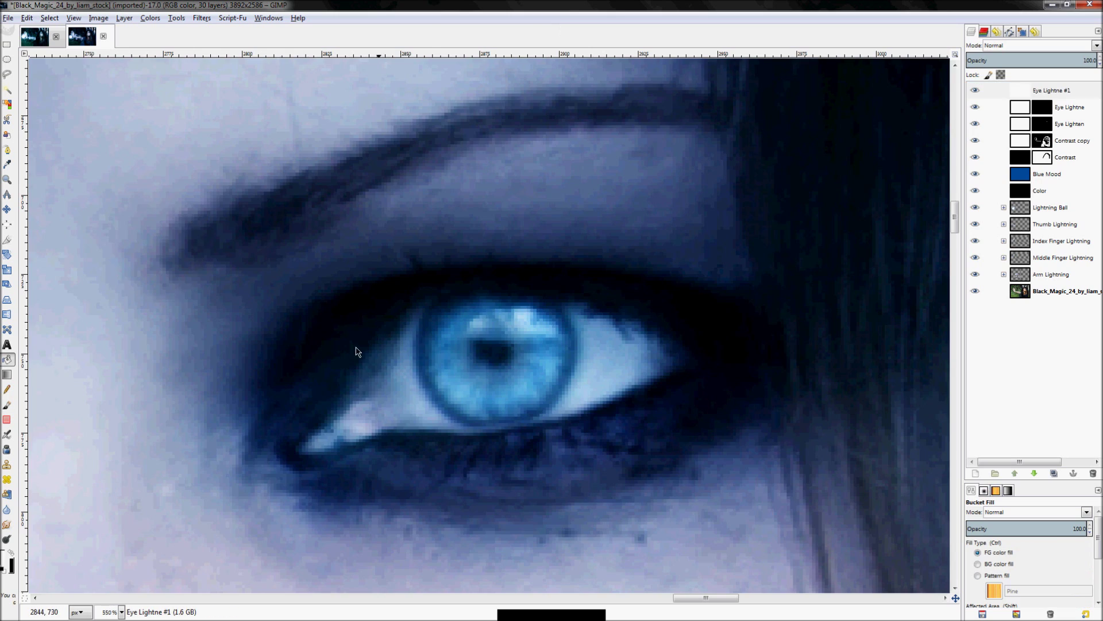
{"action": "left_click", "coordinate": [357, 349]}
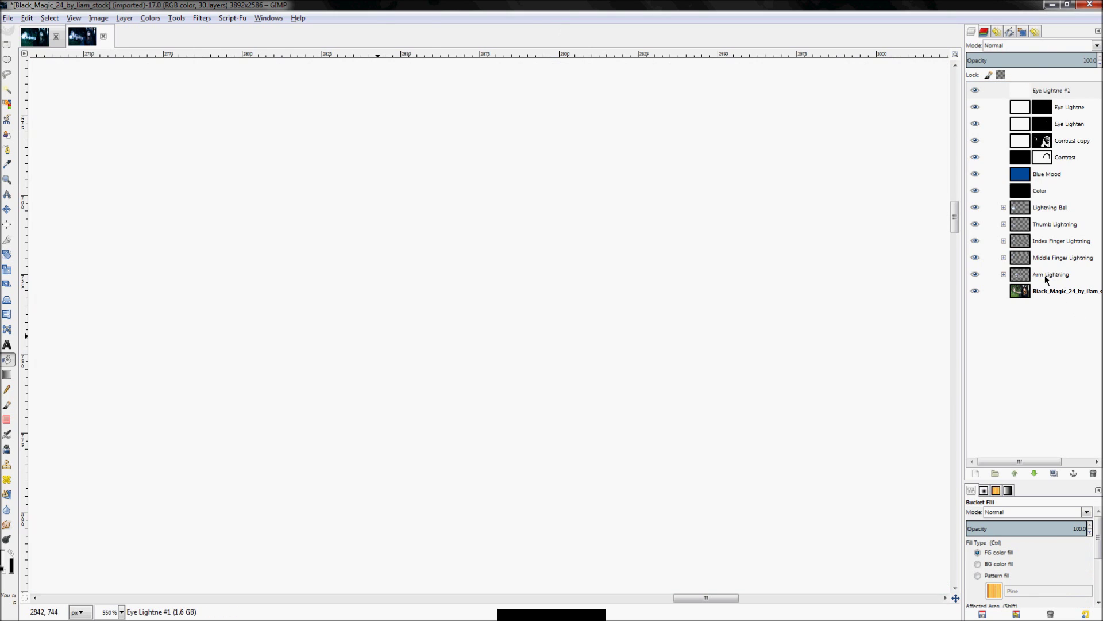
{"action": "left_click", "coordinate": [1037, 46]}
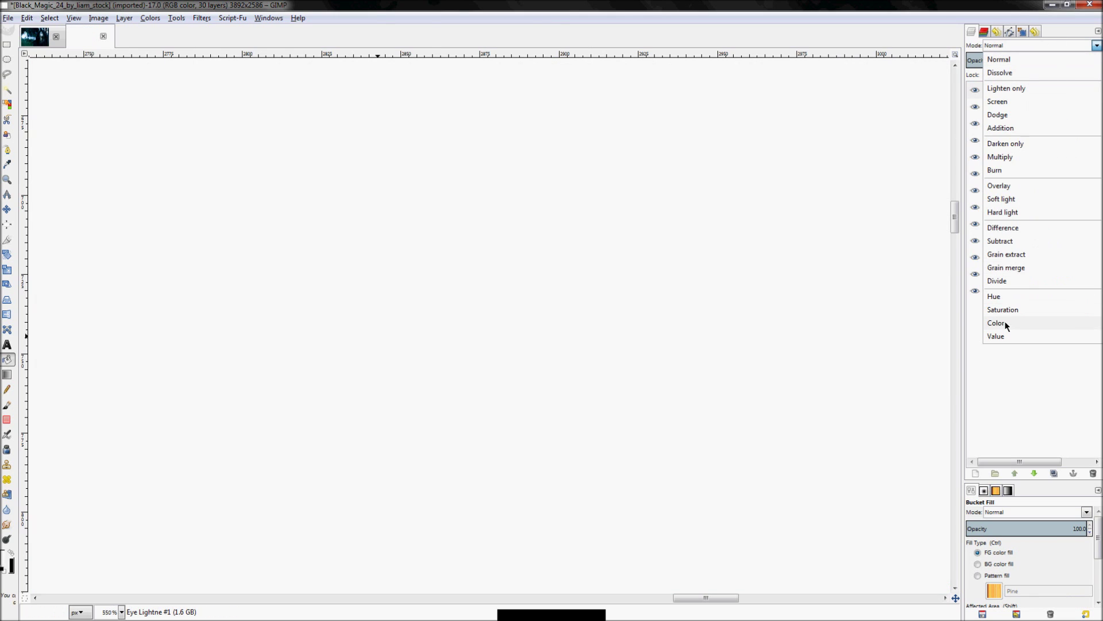
{"action": "left_click", "coordinate": [1058, 190]}
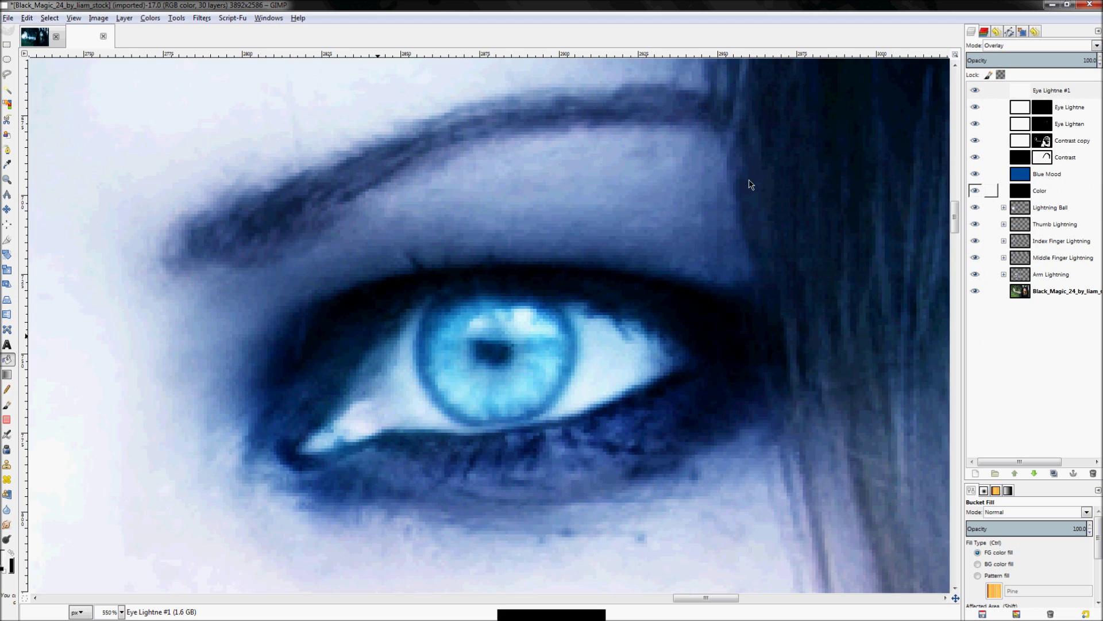
Close Lightning.xcf without saving and add a Black (full transparency) mask to Eye Lightne #1
{"action": "left_click", "coordinate": [56, 37]}
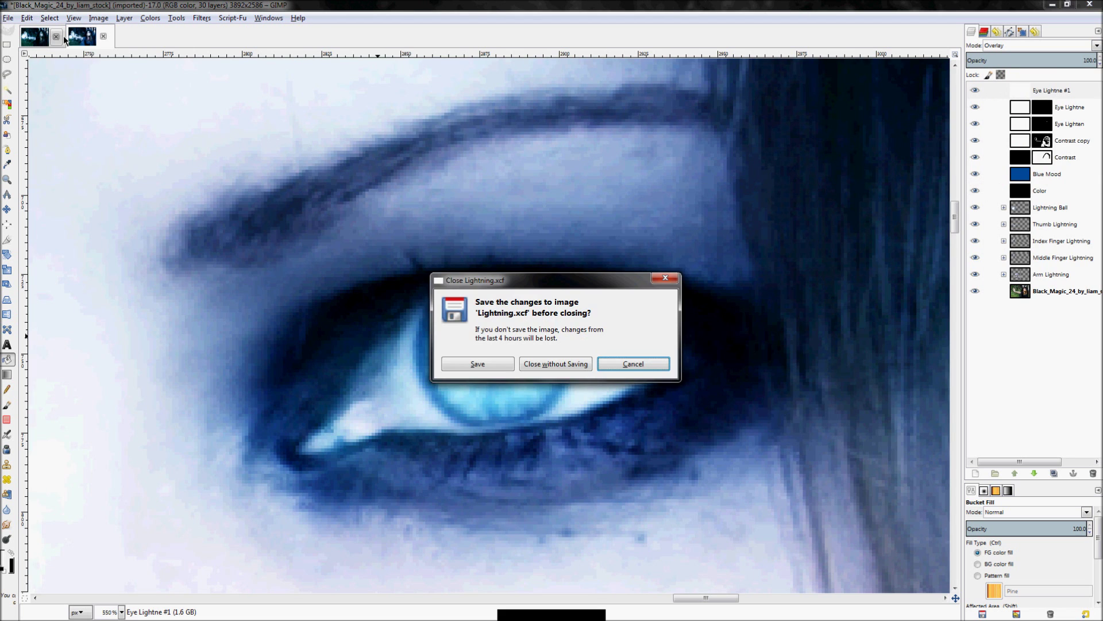
{"action": "left_click", "coordinate": [536, 363]}
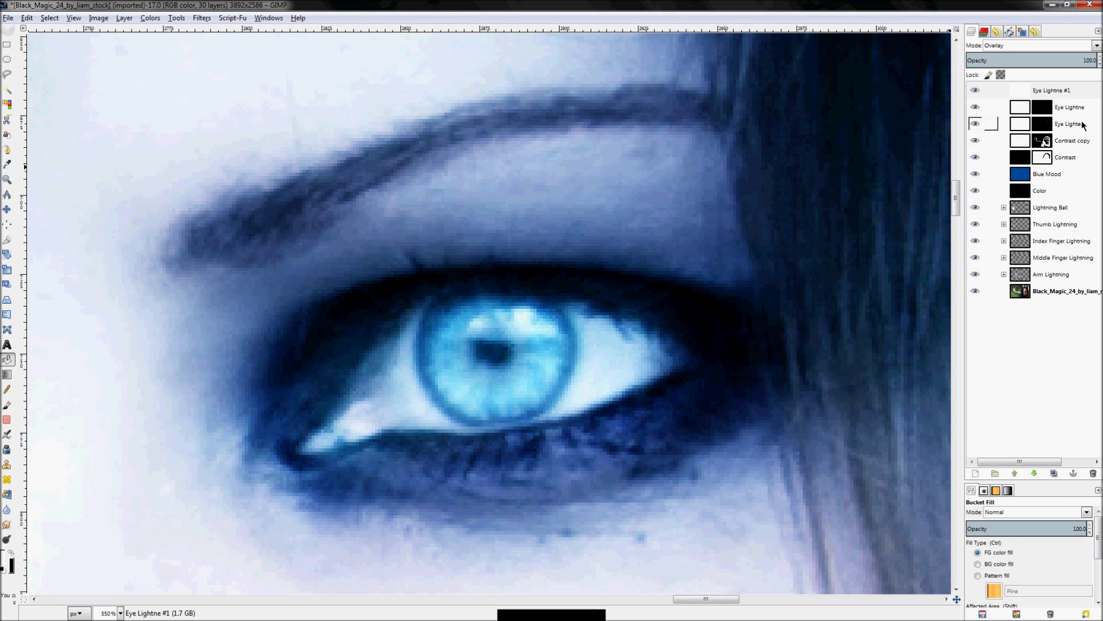
{"action": "left_click", "coordinate": [1037, 92]}
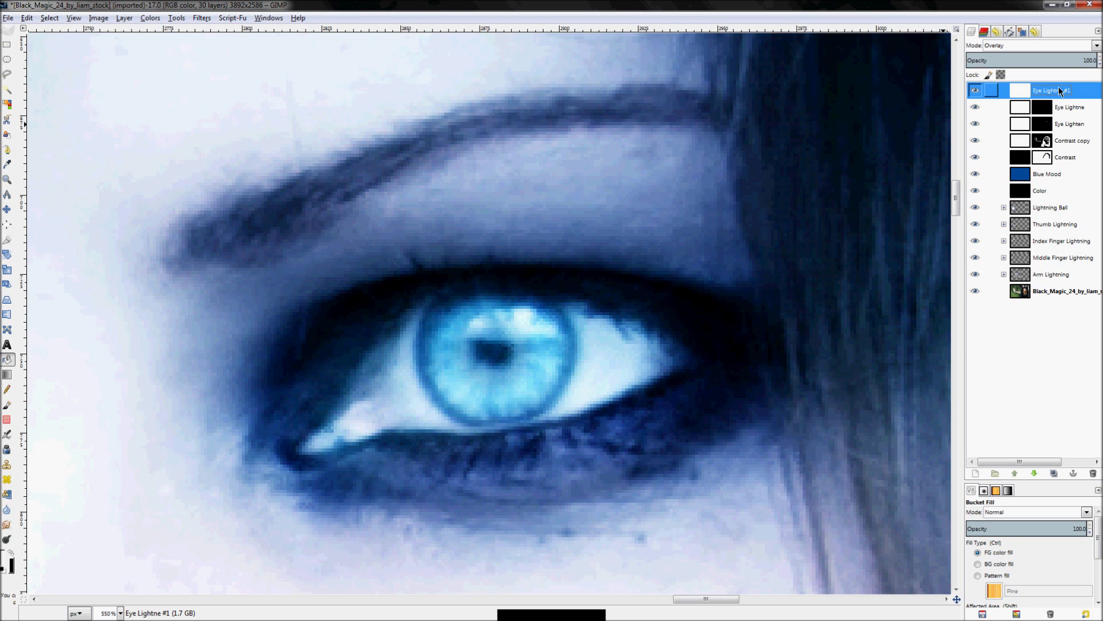
{"action": "right_click", "coordinate": [1054, 95]}
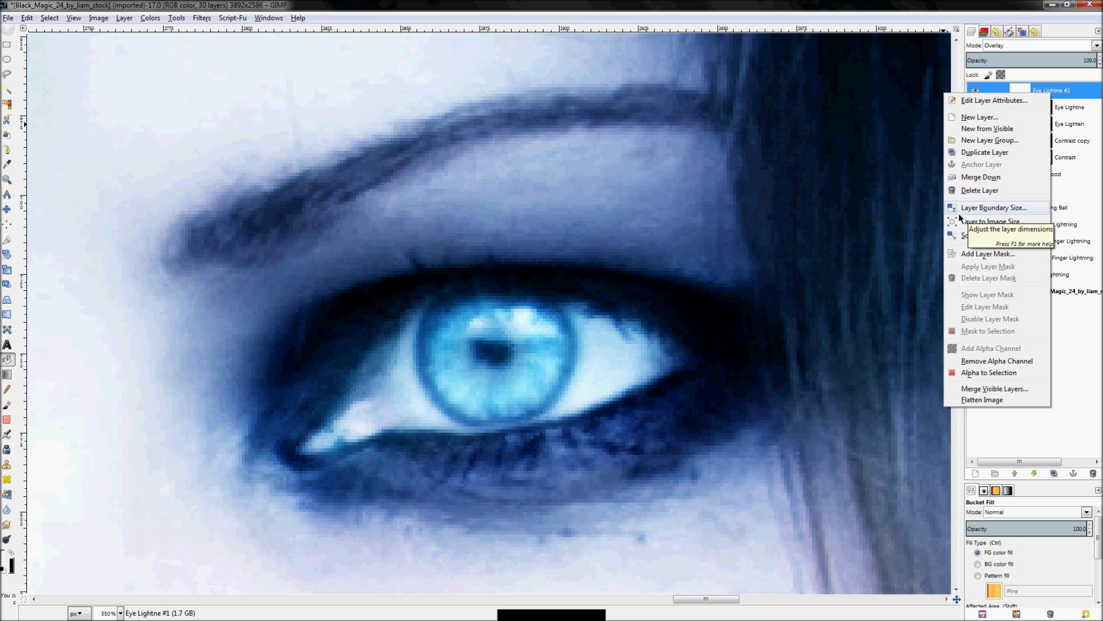
{"action": "left_click", "coordinate": [1008, 258]}
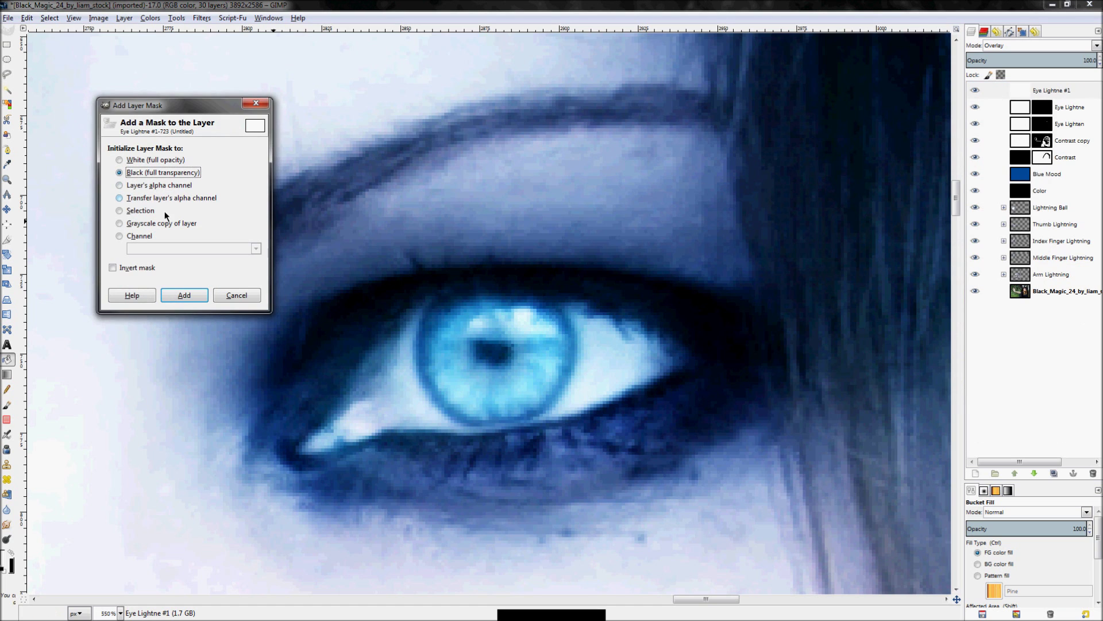
{"action": "left_click", "coordinate": [185, 295]}
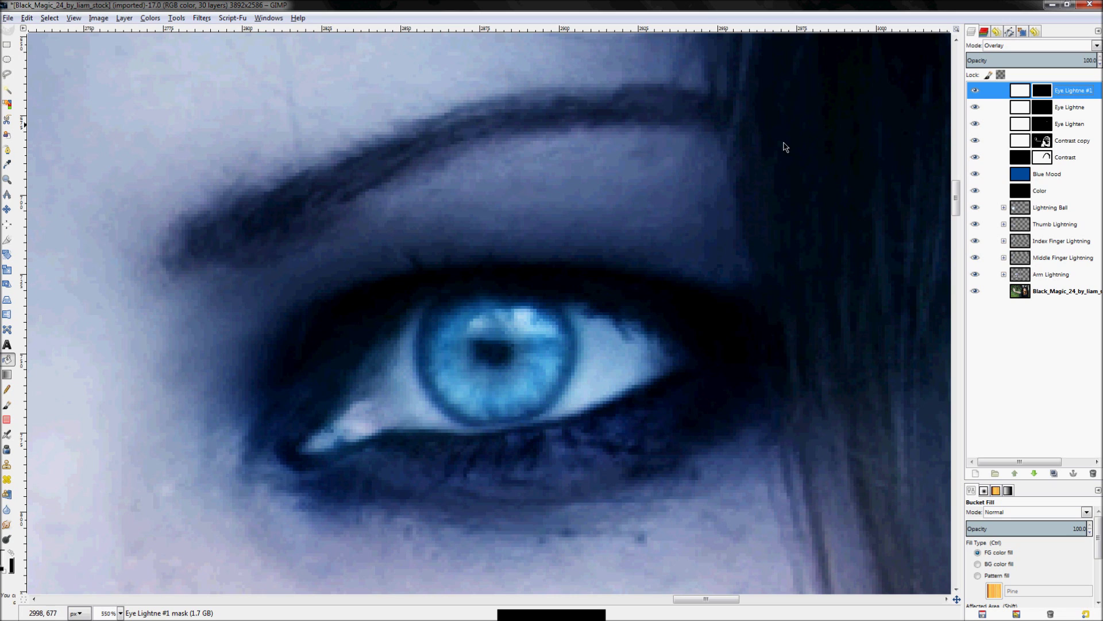
{"action": "key", "text": "f"}
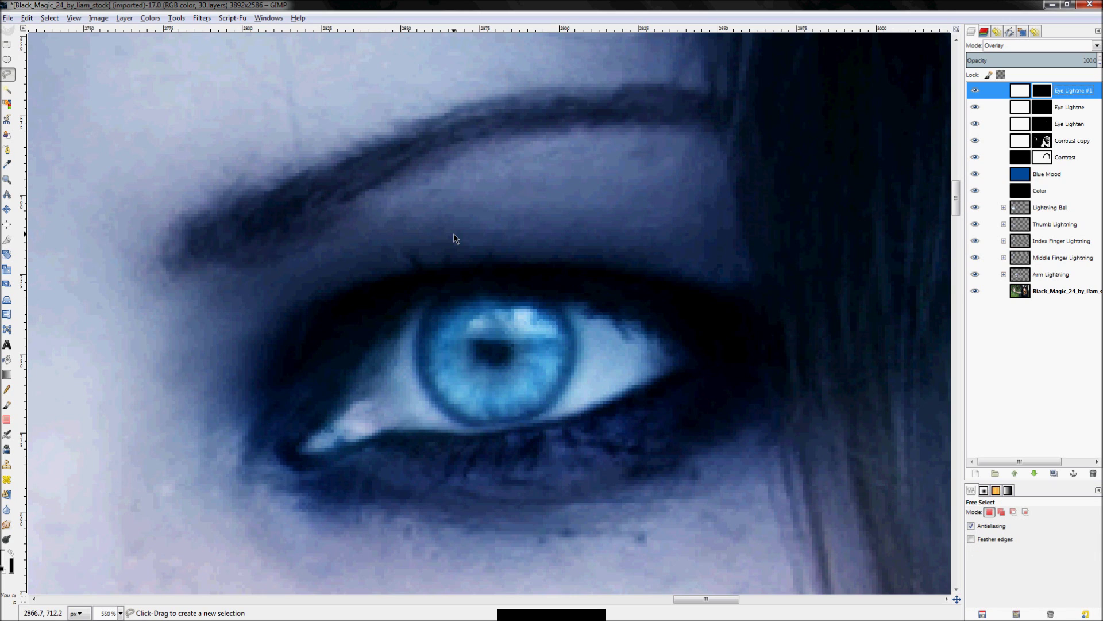
Select the iris freehand and apply RGB Noise with Gray 1.00 to the Eye Lightne #1 mask
{"action": "mouse_move", "coordinate": [485, 232]}
{"action": "left_mouse_down"}
{"action": "mouse_move", "coordinate": [565, 252]}
{"action": "mouse_move", "coordinate": [615, 322]}
{"action": "mouse_move", "coordinate": [627, 387]}
{"action": "mouse_move", "coordinate": [597, 453]}
{"action": "mouse_move", "coordinate": [530, 500]}
{"action": "mouse_move", "coordinate": [459, 499]}
{"action": "mouse_move", "coordinate": [423, 481]}
{"action": "mouse_move", "coordinate": [344, 377]}
{"action": "mouse_move", "coordinate": [364, 278]}
{"action": "mouse_move", "coordinate": [485, 237]}
{"action": "left_mouse_up"}
{"action": "key", "text": "Return"}
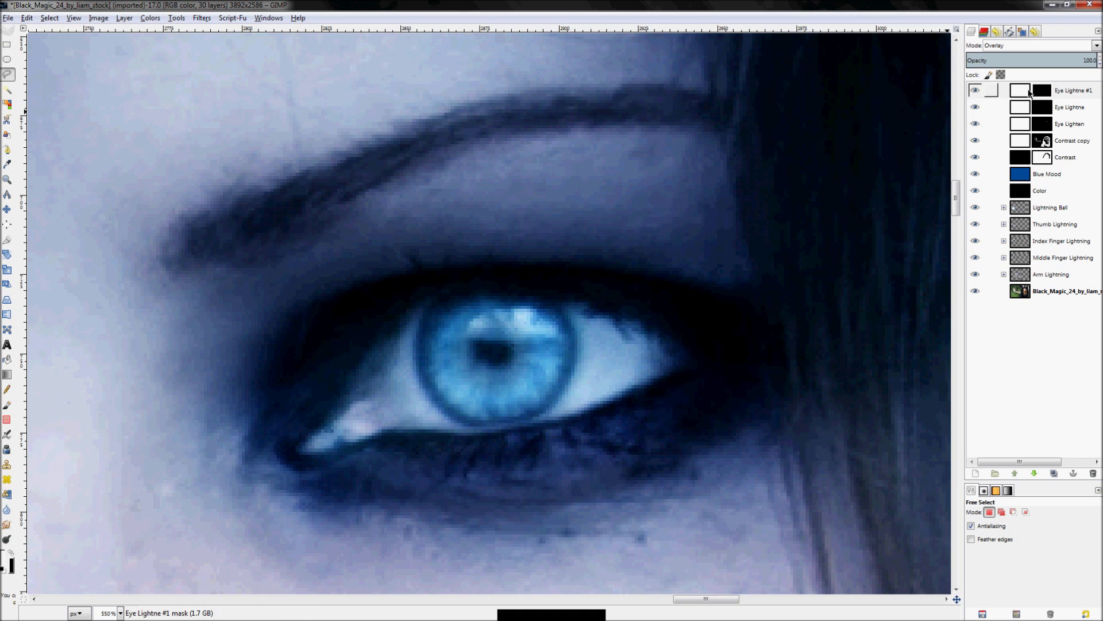
{"action": "left_click", "coordinate": [1072, 90]}
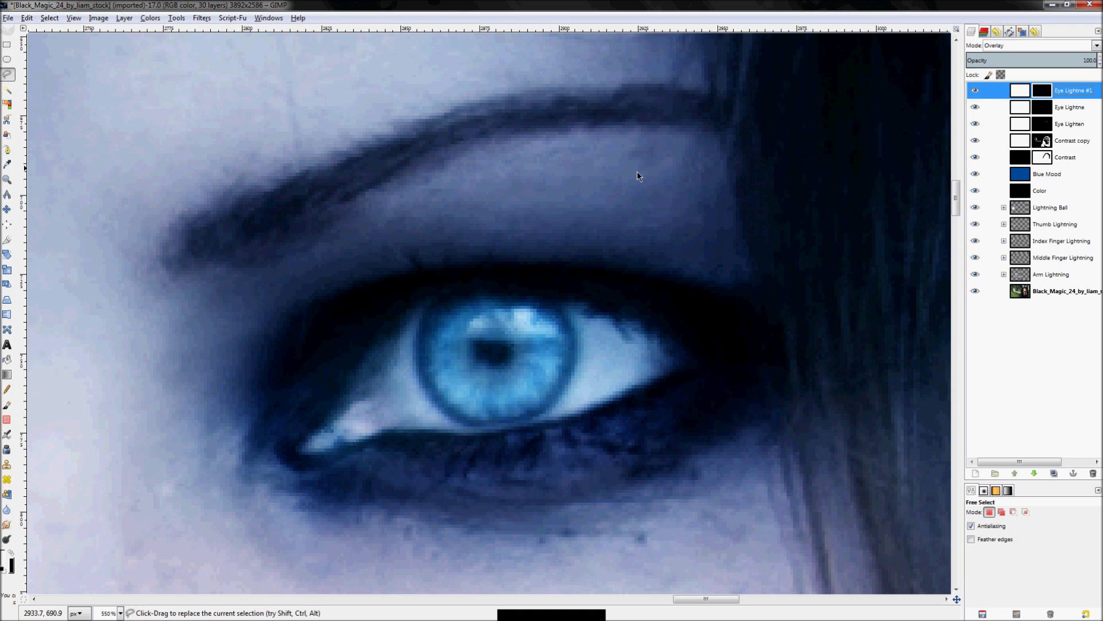
{"action": "left_click", "coordinate": [202, 18]}
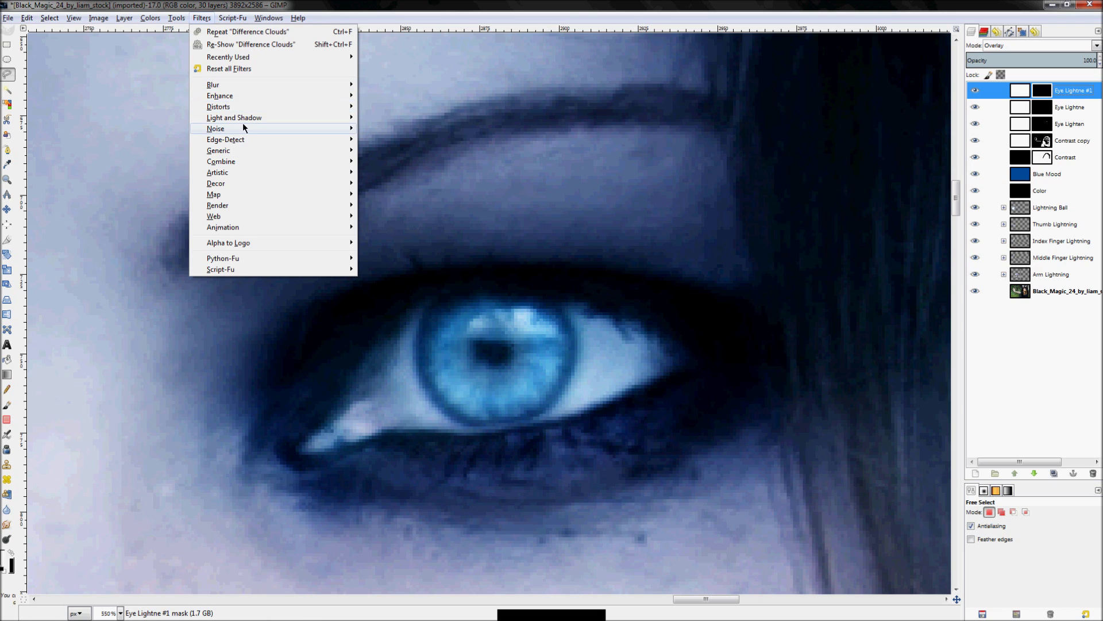
{"action": "mouse_move", "coordinate": [247, 128]}
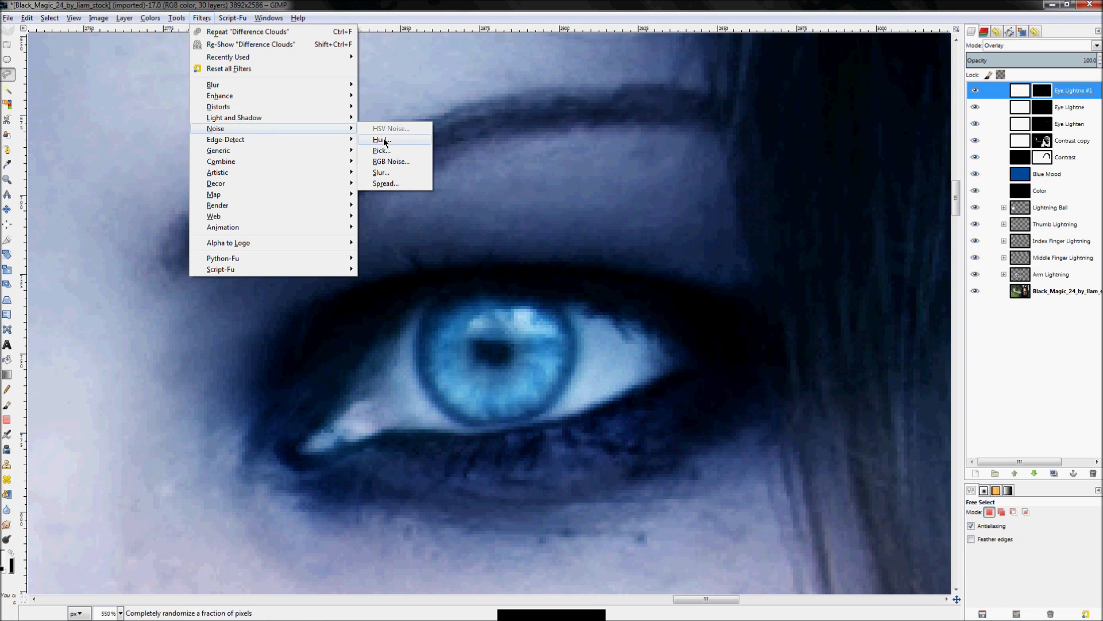
{"action": "left_click", "coordinate": [401, 163]}
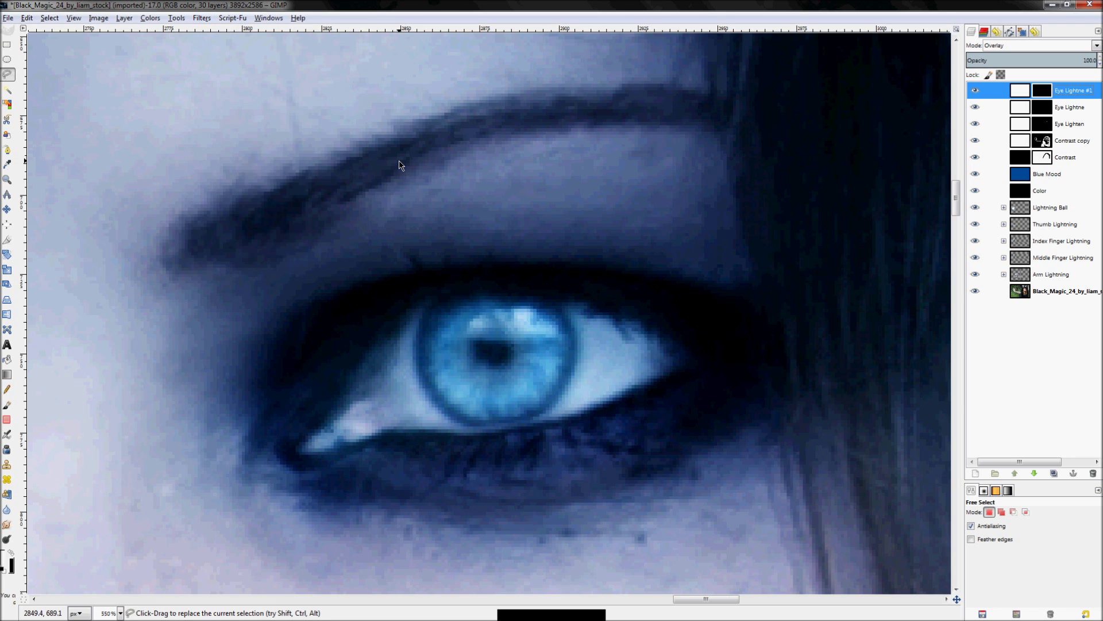
{"action": "left_click_drag", "start_coordinate": [168, 251], "coordinate": [321, 265]}
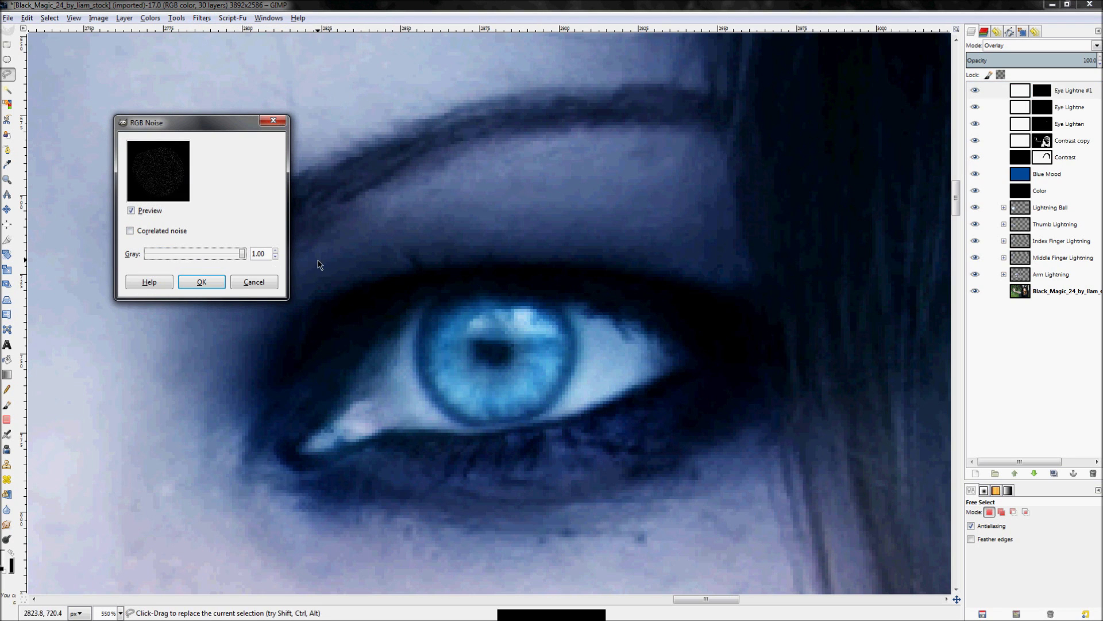
{"action": "left_click", "coordinate": [201, 282]}
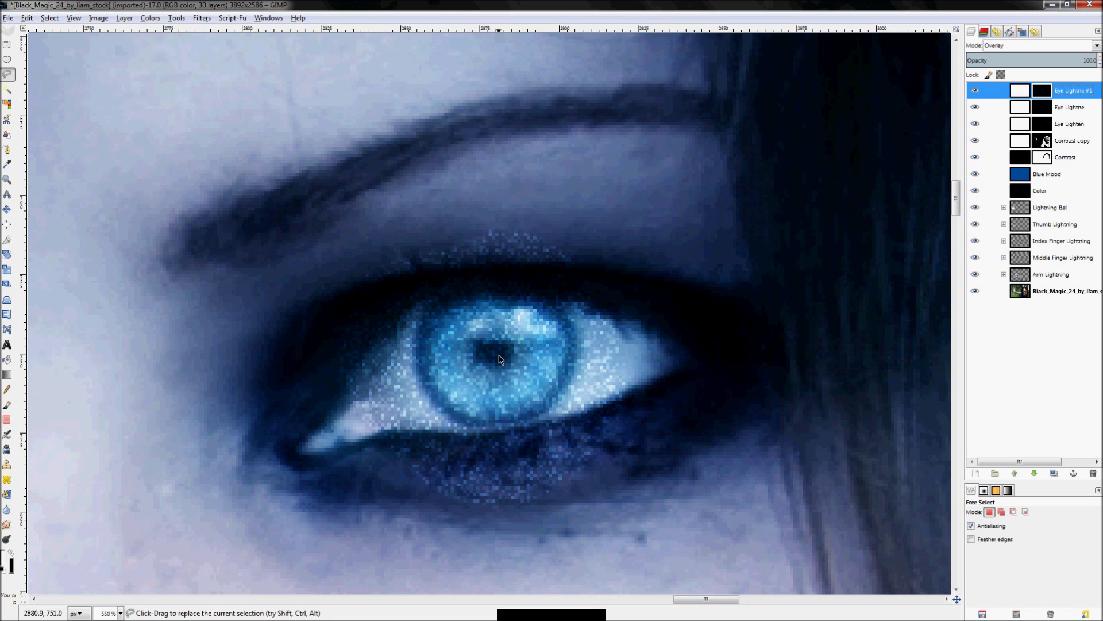
{"action": "left_click", "coordinate": [201, 17]}
Apply an outward Zoom Motion Blur, length 62, centred on the pupil to the mask
{"action": "mouse_move", "coordinate": [275, 87]}
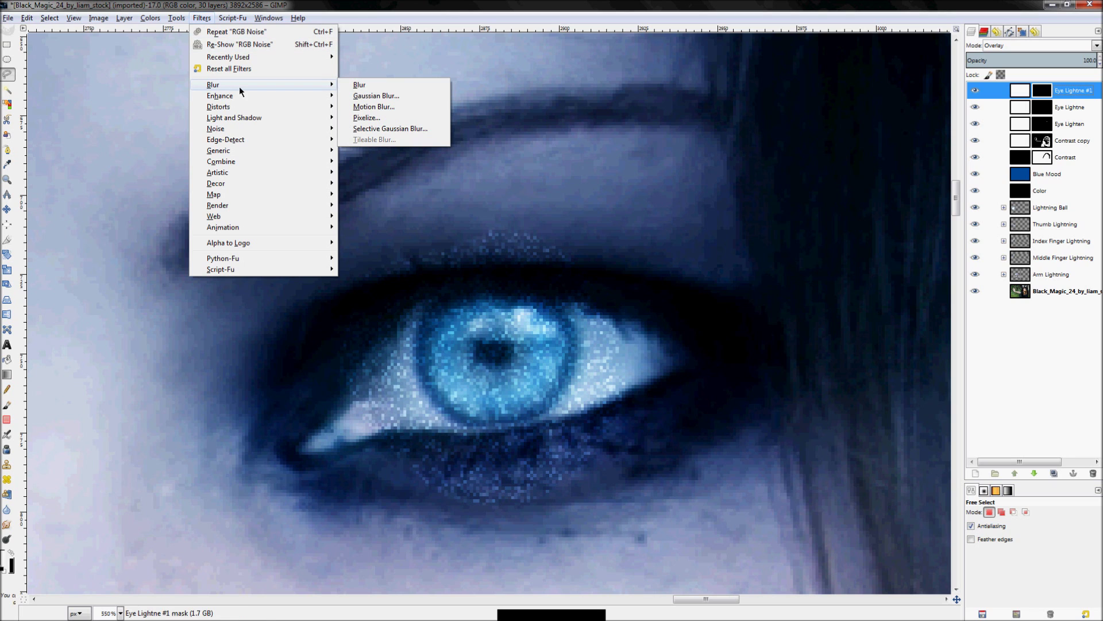
{"action": "left_click", "coordinate": [384, 108]}
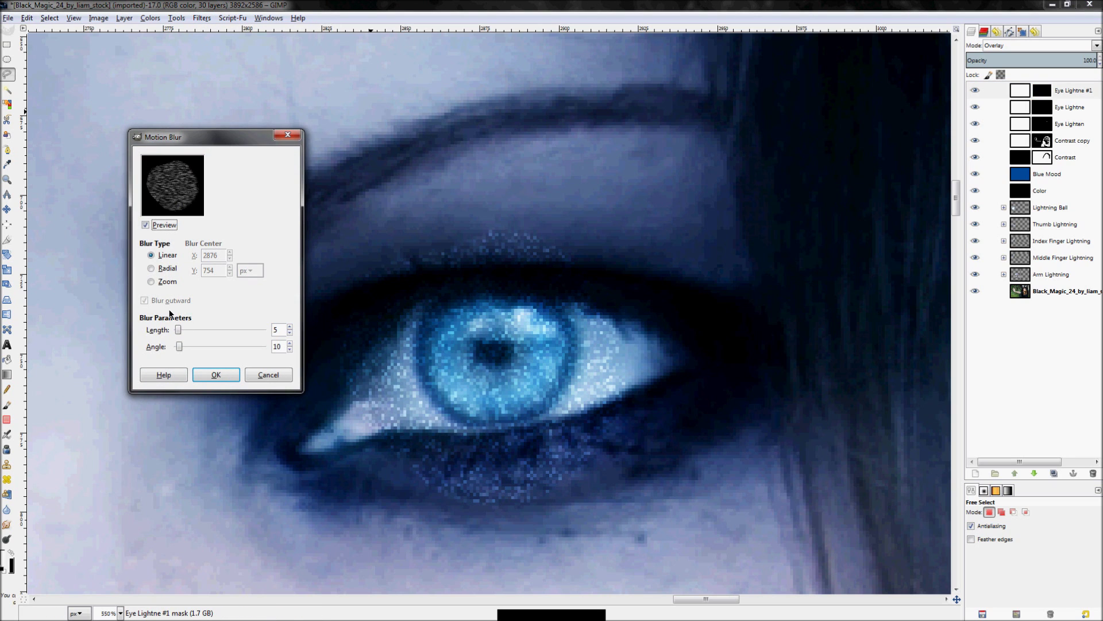
{"action": "left_click", "coordinate": [156, 283]}
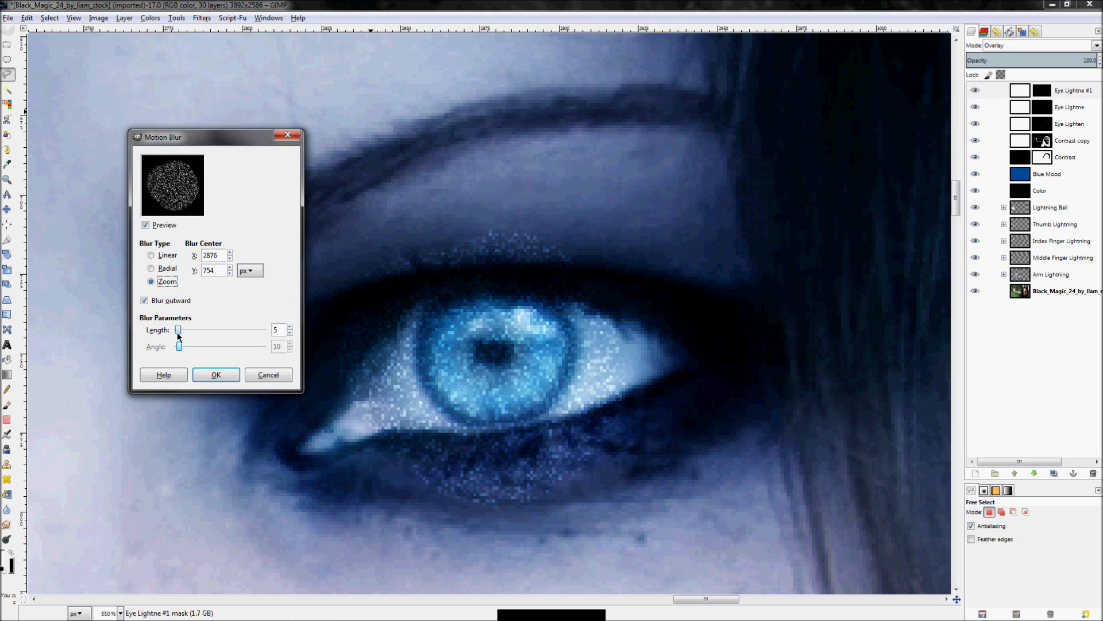
{"action": "left_click_drag", "start_coordinate": [178, 334], "coordinate": [198, 333]}
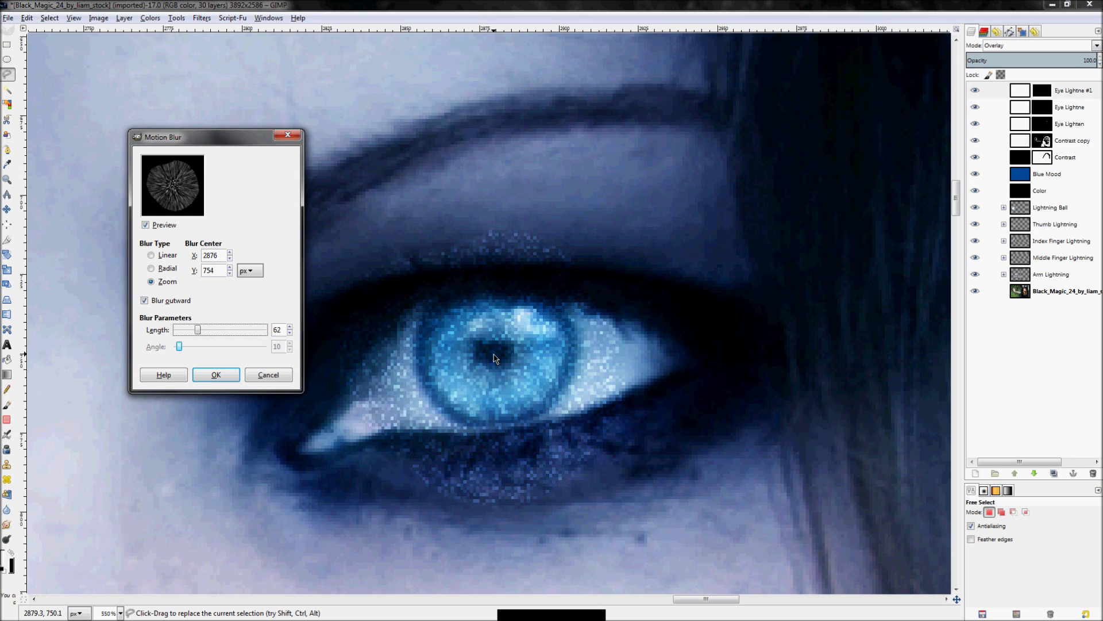
{"action": "left_click", "coordinate": [218, 258]}
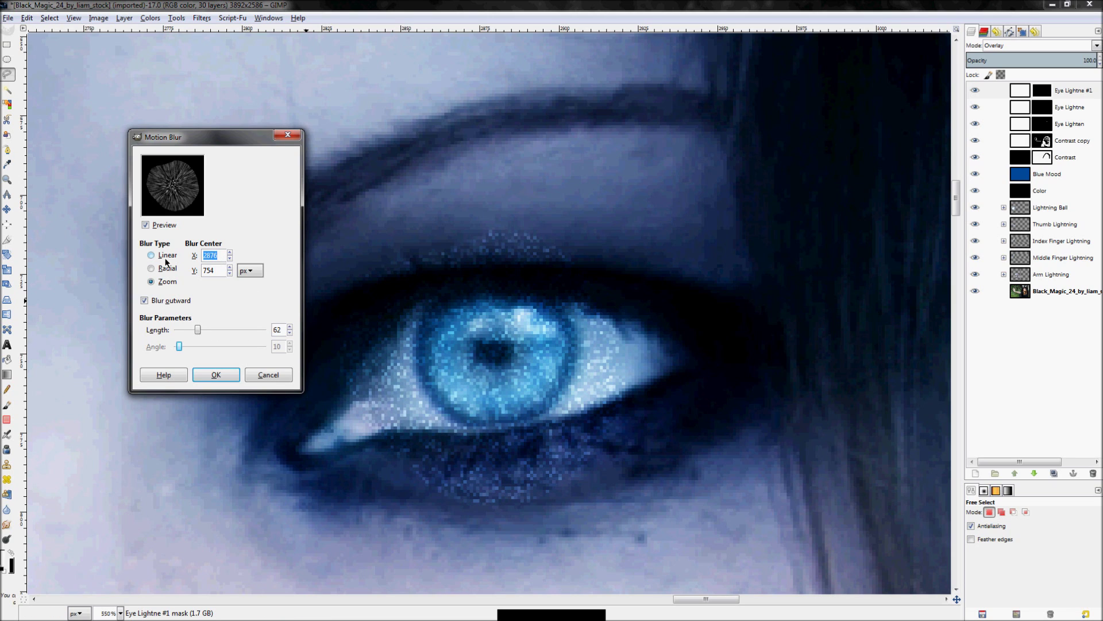
{"action": "type", "text": "287"}
{"action": "type", "text": "750"}
{"action": "left_click", "coordinate": [211, 372]}
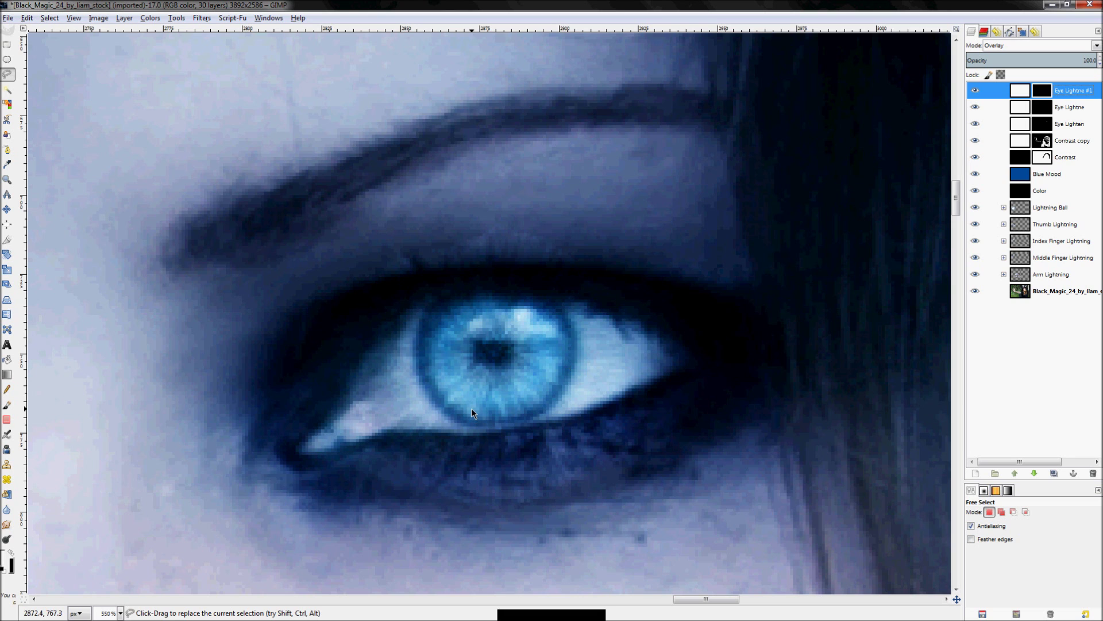
{"action": "scroll", "coordinate": [493, 392], "scroll_direction": "up", "scroll_amount": 1}
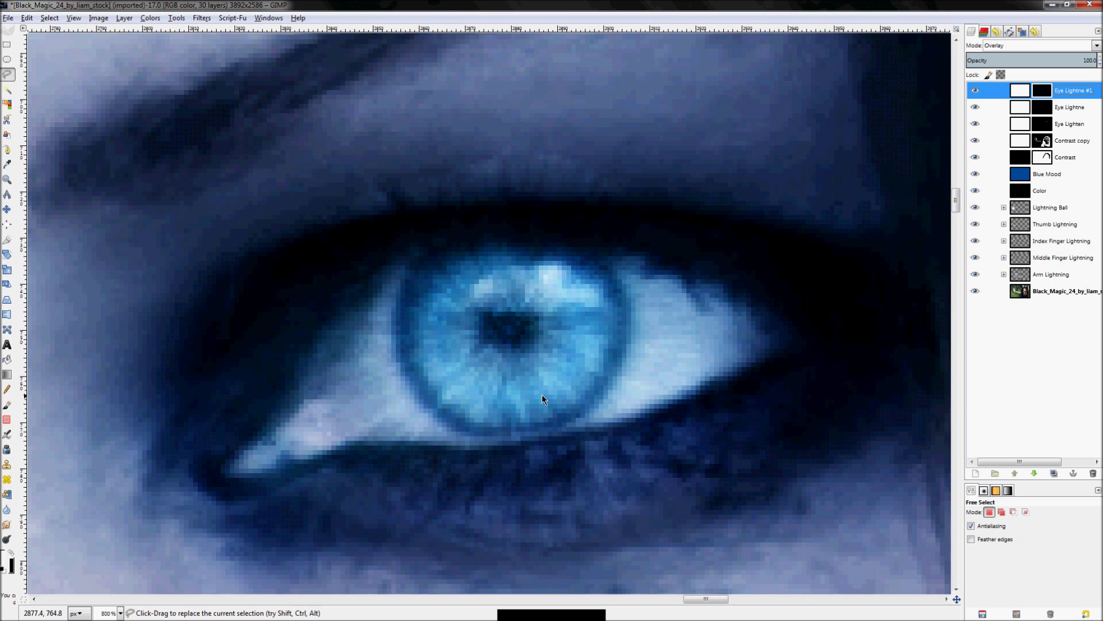
{"action": "left_click", "coordinate": [158, 16]}
Apply Levels to the mask with the input black point at 44 and white point at 59
{"action": "left_click", "coordinate": [166, 102]}
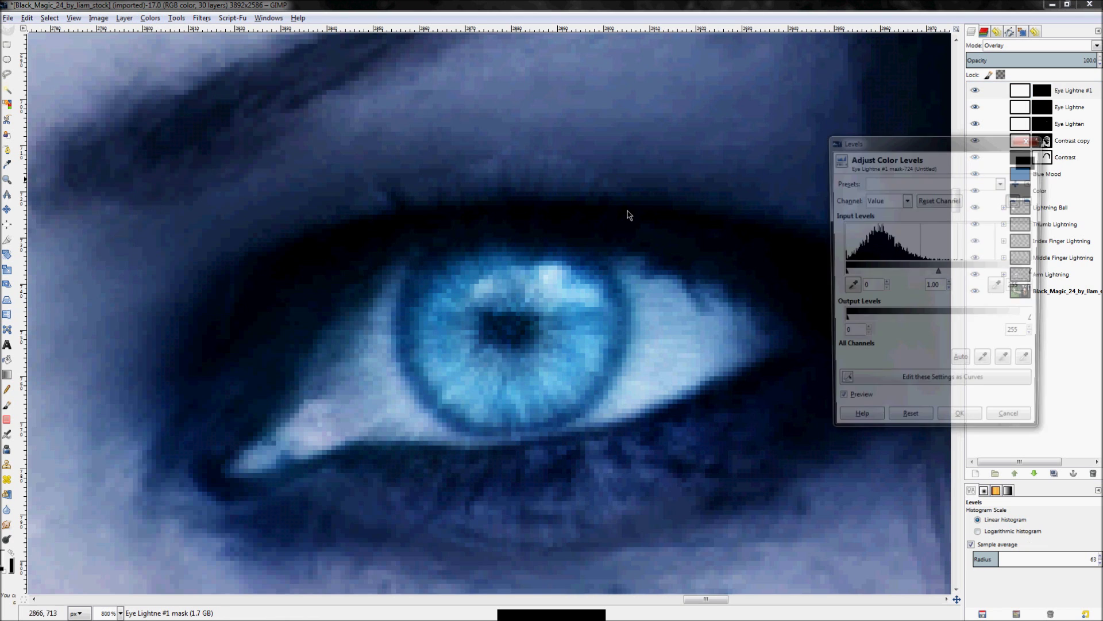
{"action": "mouse_move", "coordinate": [840, 275]}
{"action": "left_mouse_down"}
{"action": "mouse_move", "coordinate": [922, 275]}
{"action": "mouse_move", "coordinate": [841, 274]}
{"action": "left_mouse_up"}
{"action": "left_click_drag", "start_coordinate": [1036, 273], "coordinate": [943, 272]}
{"action": "left_click_drag", "start_coordinate": [842, 273], "coordinate": [867, 273]}
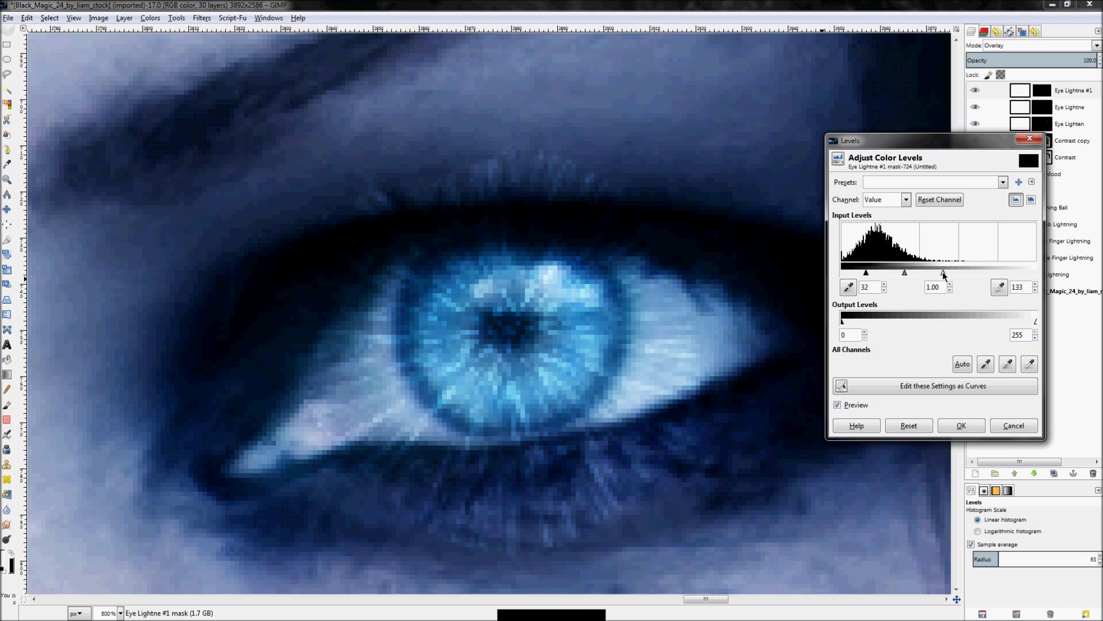
{"action": "left_click_drag", "start_coordinate": [943, 273], "coordinate": [874, 273]}
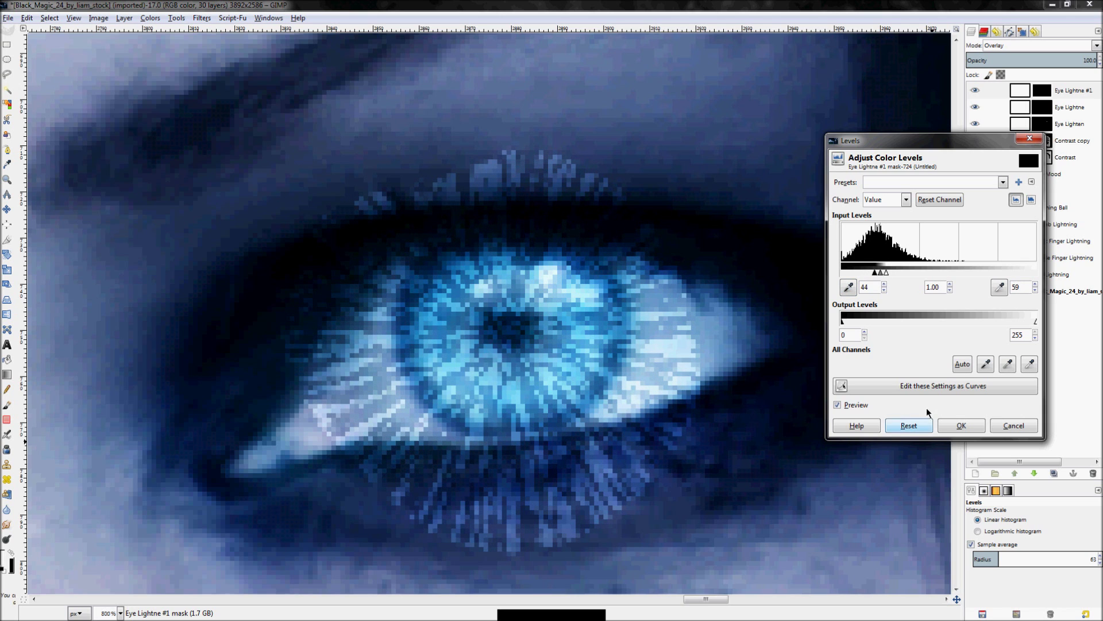
{"action": "left_click", "coordinate": [966, 424]}
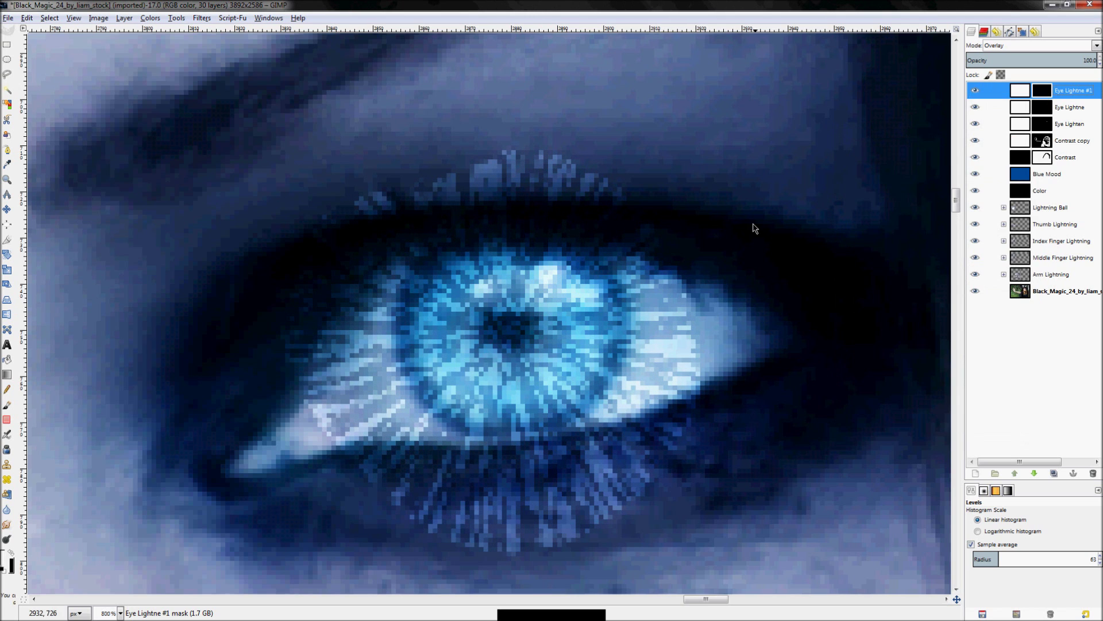
{"action": "key", "text": "p"}
{"action": "key", "text": "bracketleft"}
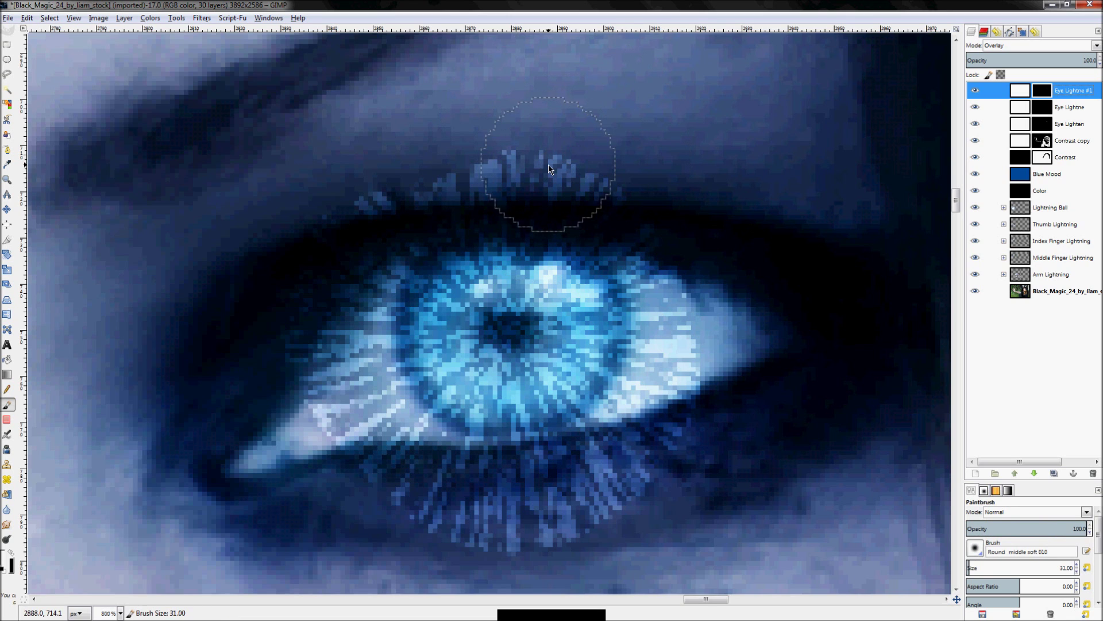
Paint out streaks above the iris and on the lower eye-white, undoing one stroke
{"action": "mouse_move", "coordinate": [549, 163]}
{"action": "left_mouse_down"}
{"action": "mouse_move", "coordinate": [523, 173]}
{"action": "mouse_move", "coordinate": [577, 189]}
{"action": "mouse_move", "coordinate": [488, 125]}
{"action": "mouse_move", "coordinate": [587, 174]}
{"action": "mouse_move", "coordinate": [573, 178]}
{"action": "mouse_move", "coordinate": [663, 284]}
{"action": "mouse_move", "coordinate": [681, 355]}
{"action": "mouse_move", "coordinate": [655, 388]}
{"action": "mouse_move", "coordinate": [641, 252]}
{"action": "mouse_move", "coordinate": [652, 429]}
{"action": "mouse_move", "coordinate": [650, 401]}
{"action": "mouse_move", "coordinate": [627, 458]}
{"action": "mouse_move", "coordinate": [649, 390]}
{"action": "mouse_move", "coordinate": [654, 312]}
{"action": "left_mouse_up"}
{"action": "key", "text": "ctrl+z"}
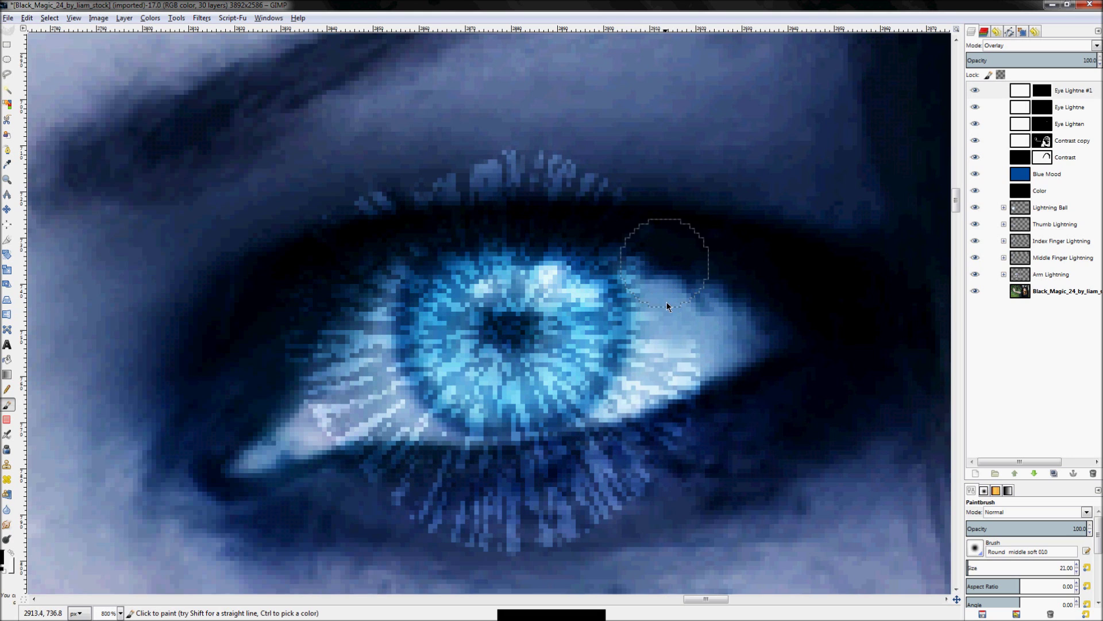
{"action": "mouse_move", "coordinate": [659, 360]}
{"action": "left_mouse_down"}
{"action": "mouse_move", "coordinate": [637, 450]}
{"action": "mouse_move", "coordinate": [671, 391]}
{"action": "mouse_move", "coordinate": [661, 489]}
{"action": "mouse_move", "coordinate": [642, 456]}
{"action": "mouse_move", "coordinate": [681, 425]}
{"action": "mouse_move", "coordinate": [642, 427]}
{"action": "mouse_move", "coordinate": [647, 410]}
{"action": "mouse_move", "coordinate": [619, 422]}
{"action": "mouse_move", "coordinate": [614, 445]}
{"action": "mouse_move", "coordinate": [648, 396]}
{"action": "mouse_move", "coordinate": [629, 488]}
{"action": "mouse_move", "coordinate": [574, 496]}
{"action": "mouse_move", "coordinate": [551, 549]}
{"action": "left_mouse_up"}
{"action": "key", "text": "shift+bracketright"}
{"action": "key", "text": "shift+bracketright"}
{"action": "mouse_move", "coordinate": [396, 460]}
{"action": "left_mouse_down"}
{"action": "mouse_move", "coordinate": [345, 437]}
{"action": "mouse_move", "coordinate": [312, 440]}
{"action": "left_mouse_up"}
Paint out the lash streaks, the iris's left edge and the pupil with a 21–31 brush
{"action": "key", "text": "shift+bracketleft"}
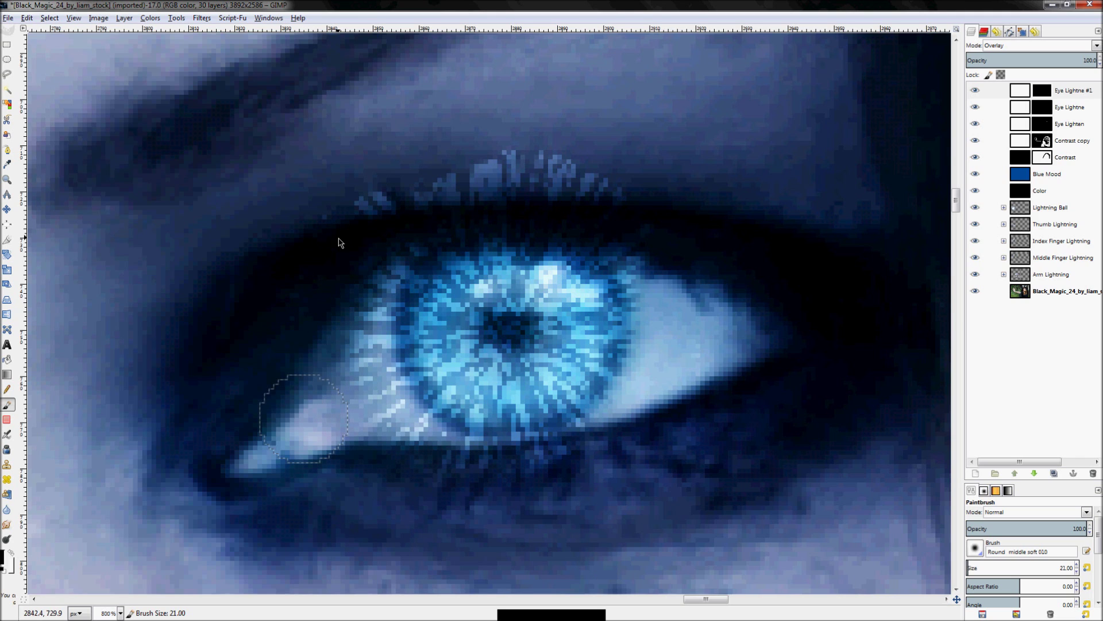
{"action": "mouse_move", "coordinate": [357, 184]}
{"action": "left_mouse_down"}
{"action": "mouse_move", "coordinate": [665, 161]}
{"action": "mouse_move", "coordinate": [419, 136]}
{"action": "left_mouse_up"}
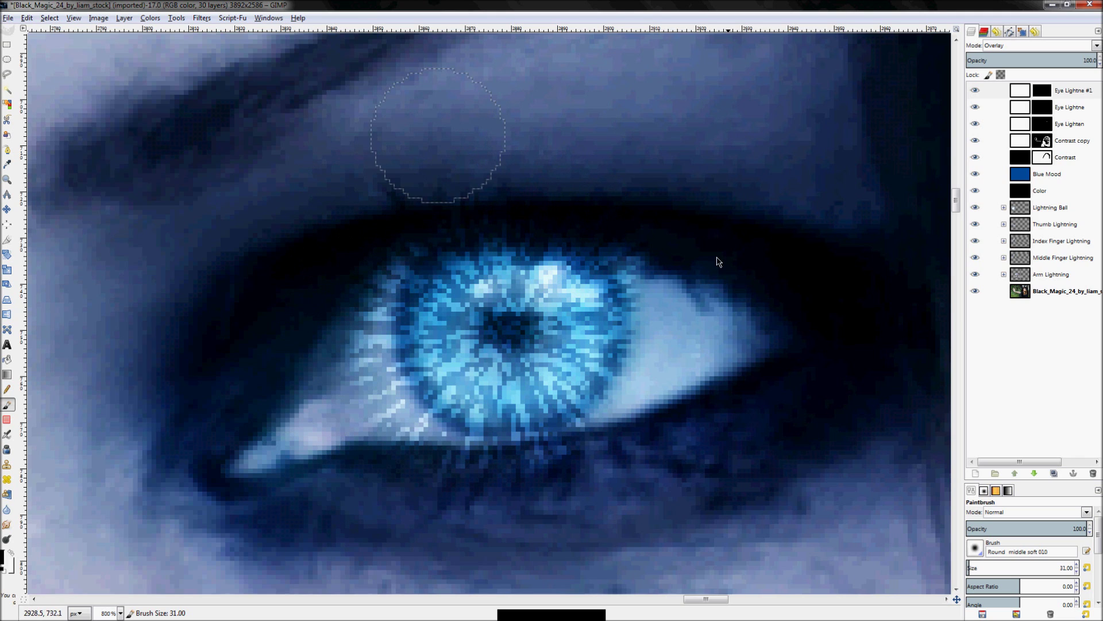
{"action": "key", "text": "shift+bracketleft"}
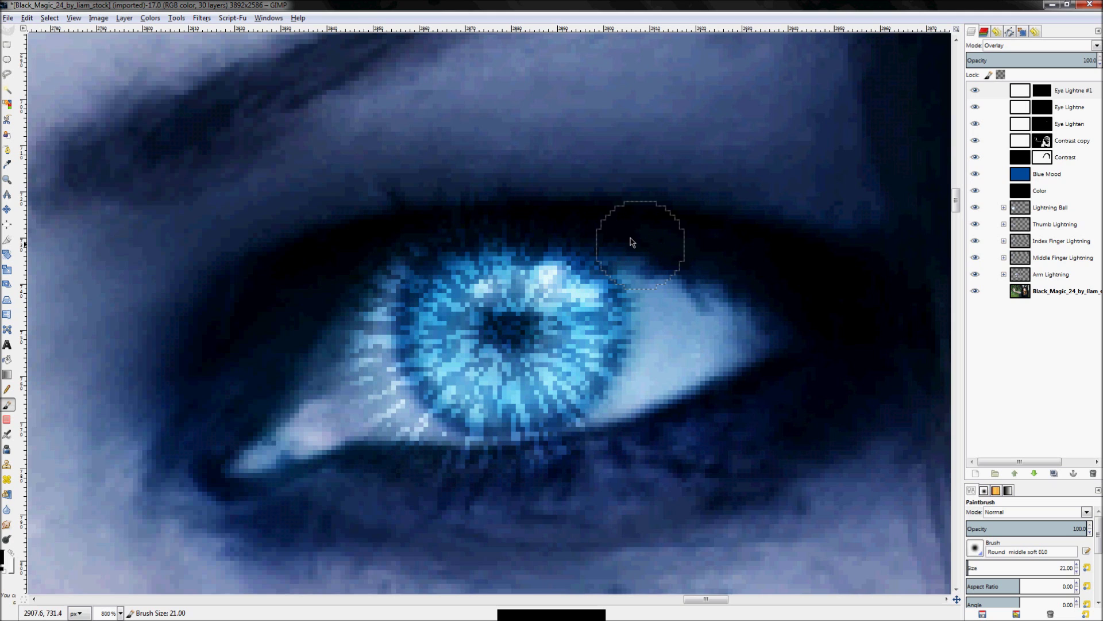
{"action": "mouse_move", "coordinate": [437, 230]}
{"action": "left_mouse_down"}
{"action": "mouse_move", "coordinate": [371, 287]}
{"action": "mouse_move", "coordinate": [357, 278]}
{"action": "mouse_move", "coordinate": [377, 408]}
{"action": "mouse_move", "coordinate": [413, 470]}
{"action": "mouse_move", "coordinate": [362, 368]}
{"action": "mouse_move", "coordinate": [506, 477]}
{"action": "mouse_move", "coordinate": [569, 488]}
{"action": "mouse_move", "coordinate": [596, 475]}
{"action": "mouse_move", "coordinate": [506, 493]}
{"action": "mouse_move", "coordinate": [600, 466]}
{"action": "mouse_move", "coordinate": [566, 449]}
{"action": "left_mouse_up"}
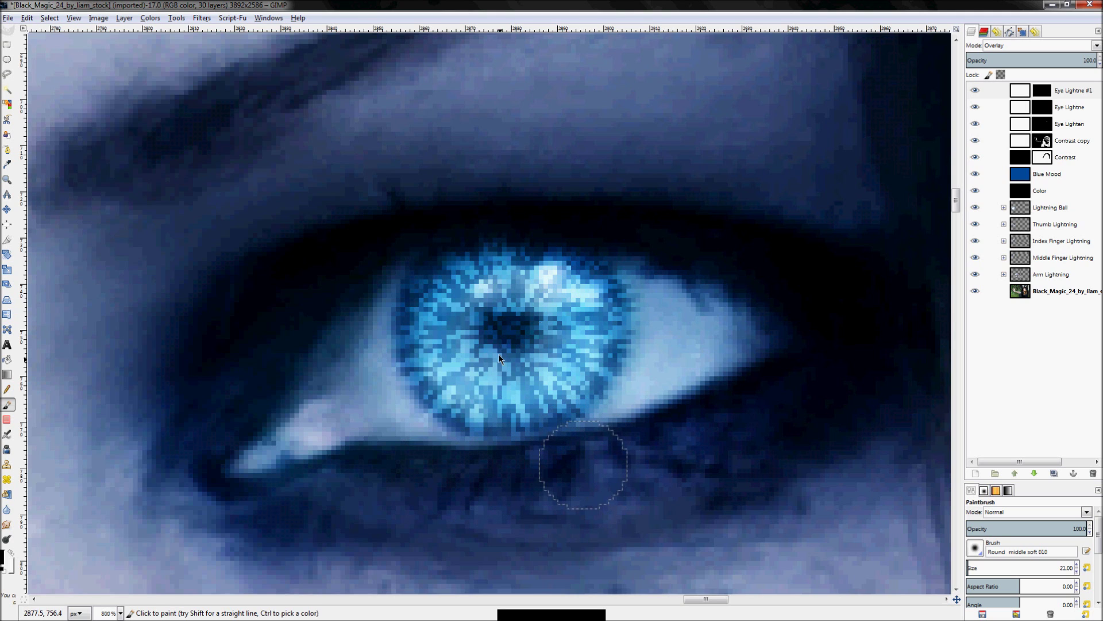
{"action": "key", "text": "shift+bracketright"}
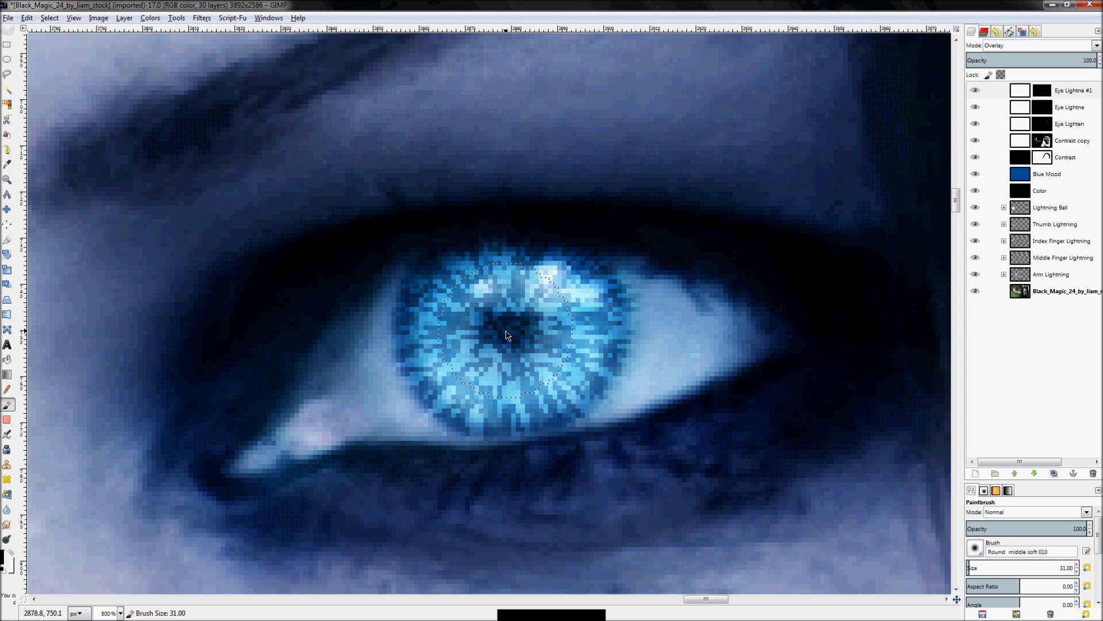
{"action": "left_click_drag", "start_coordinate": [505, 331], "coordinate": [508, 335]}
{"action": "key", "text": "z"}
{"action": "key", "text": "shift+ctrl+j"}
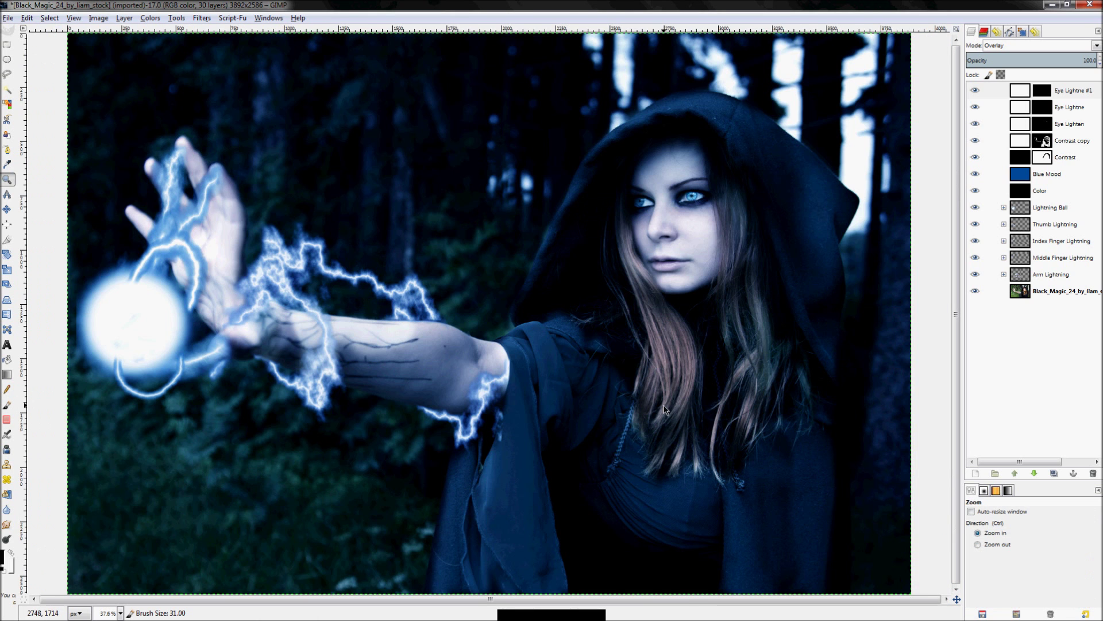
{"action": "key", "text": "1"}
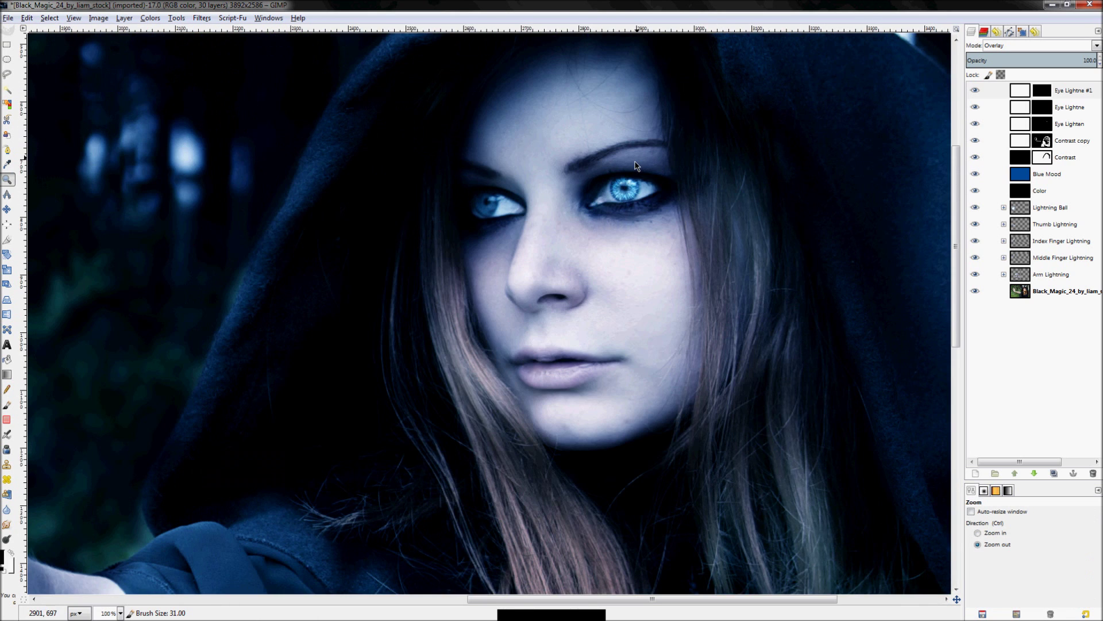
{"action": "key", "text": "2"}
{"action": "scroll", "coordinate": [633, 206], "scroll_direction": "up", "scroll_amount": 3}
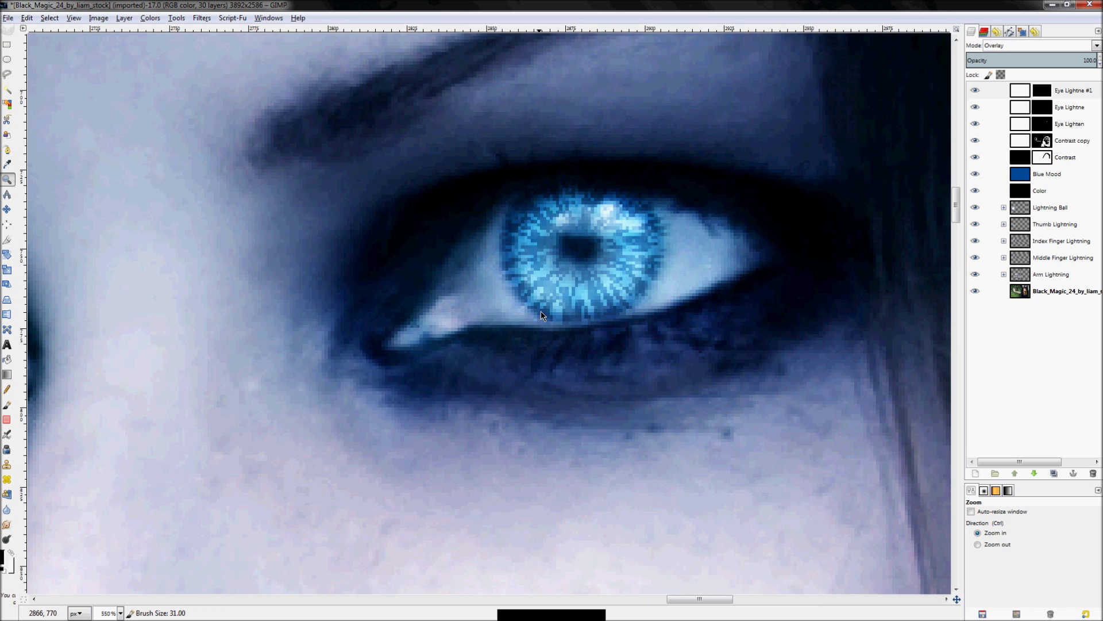
{"action": "key", "text": "shift+ctrl+j"}
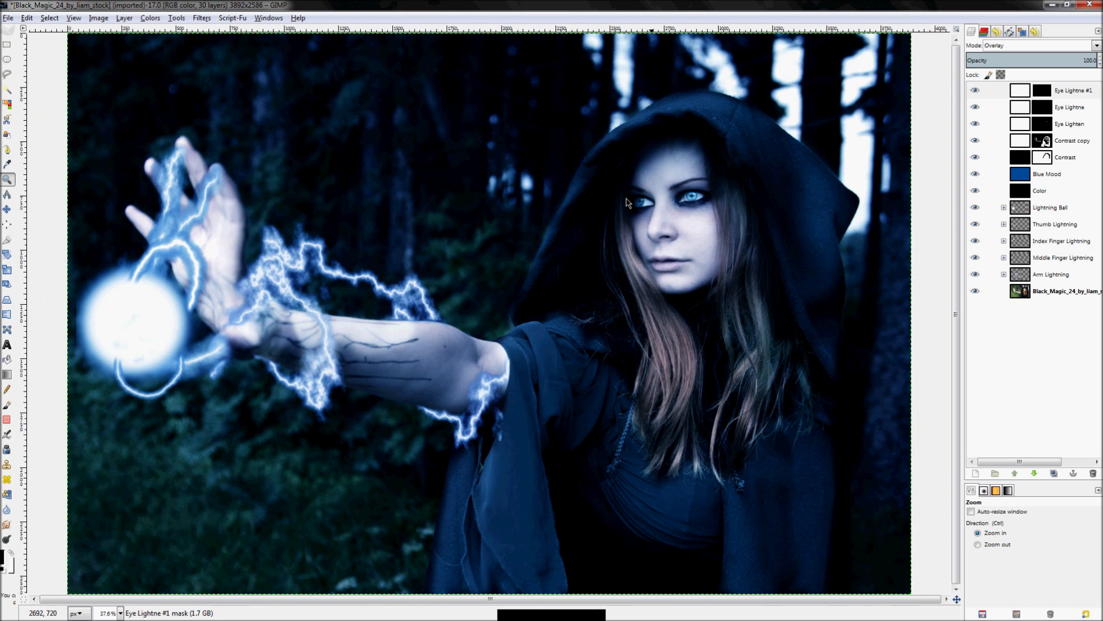